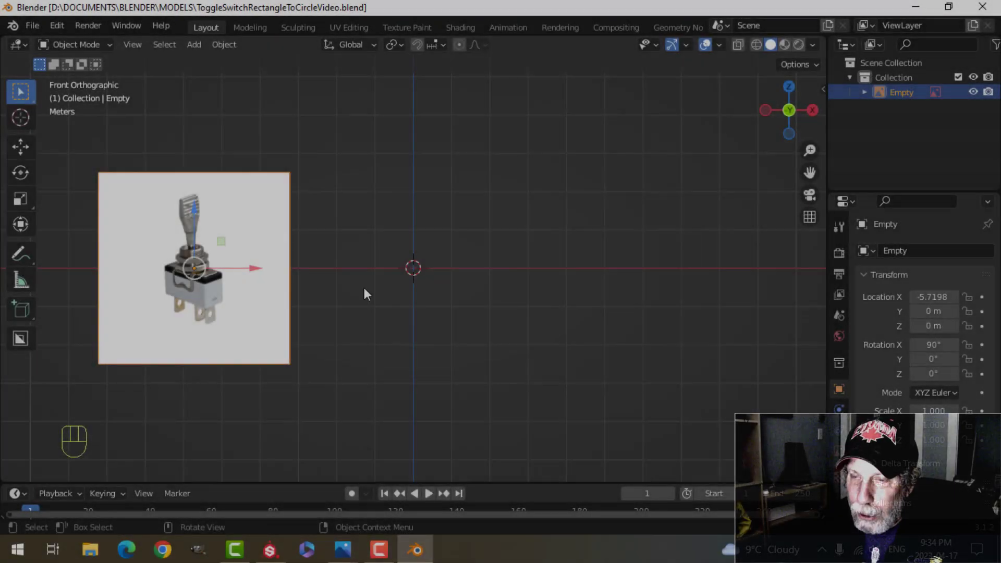
Frame the reference image, then add a cube at the empty scene origin beside it
shift+middle_drag(367, 272, 478, 282)
scroll(379, 279, up, 2)
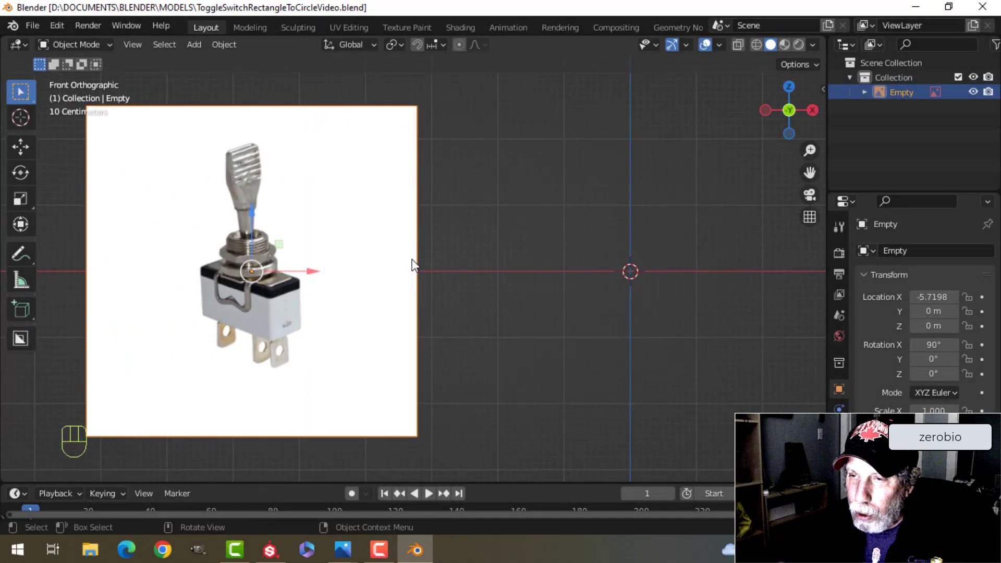
shift+middle_drag(414, 264, 465, 279)
scroll(330, 226, down, 1)
scroll(308, 232, up, 2)
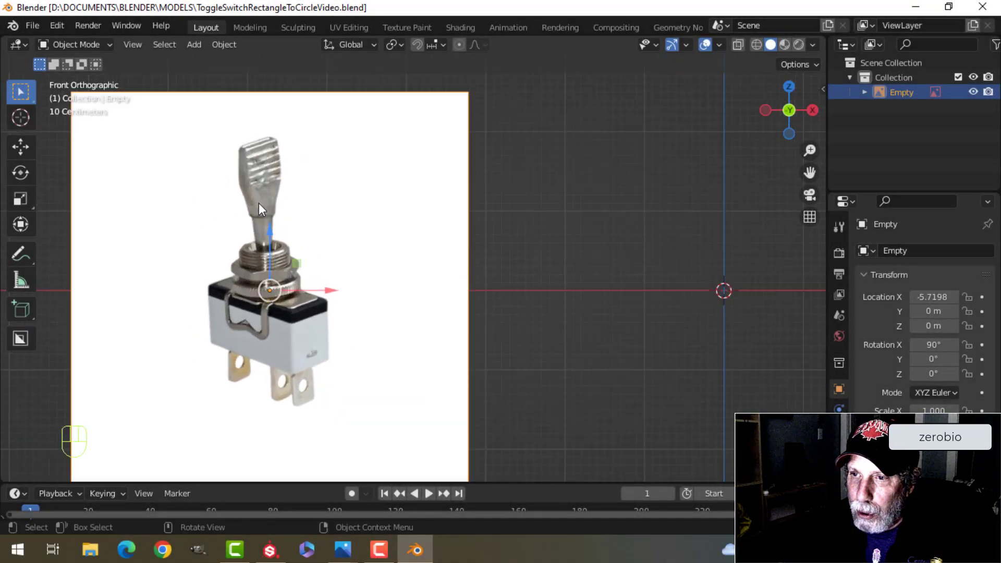
scroll(286, 194, up, 1)
shift+middle_drag(328, 208, 371, 215)
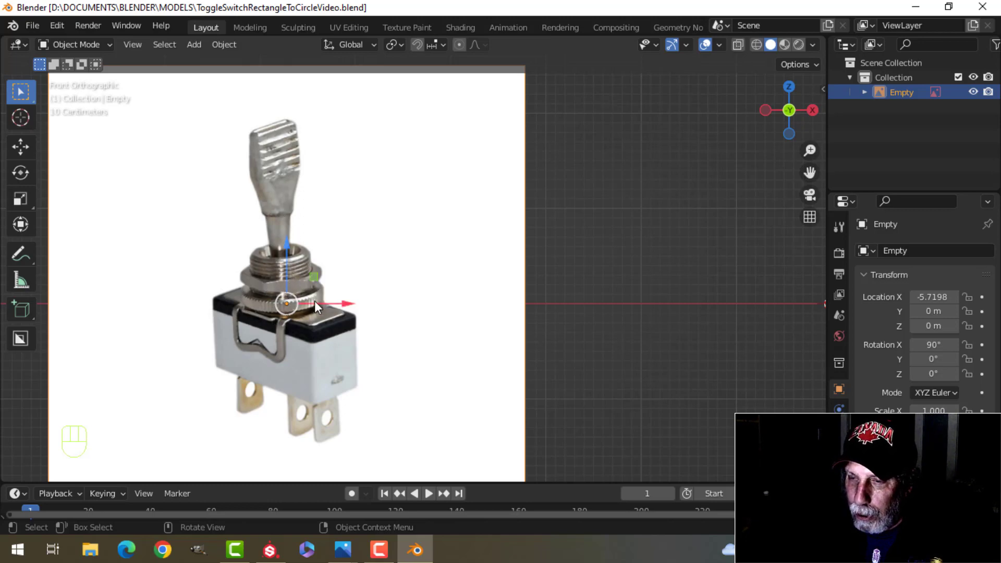
scroll(410, 328, down, 2)
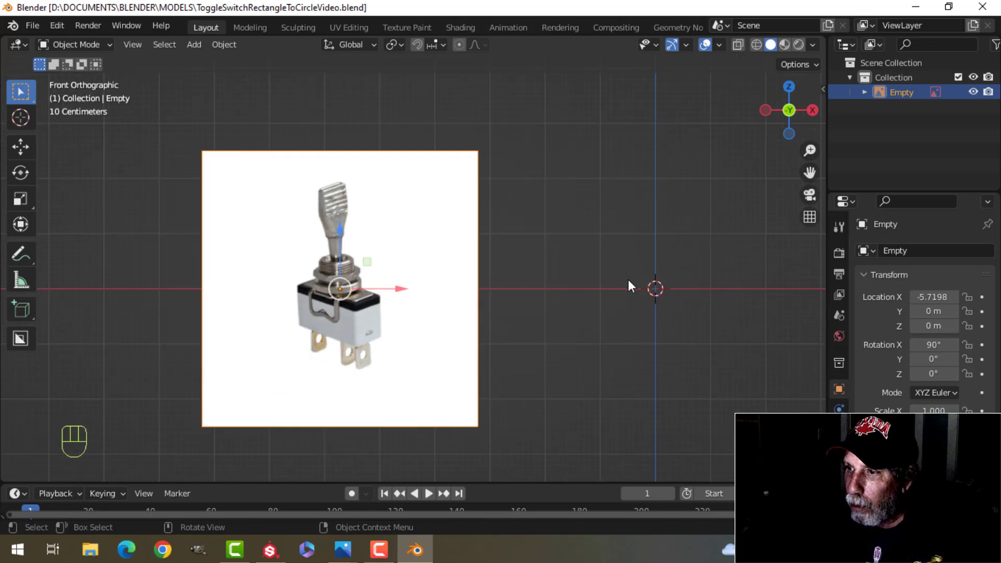
shift+middle_drag(655, 287, 357, 241)
scroll(446, 286, up, 2)
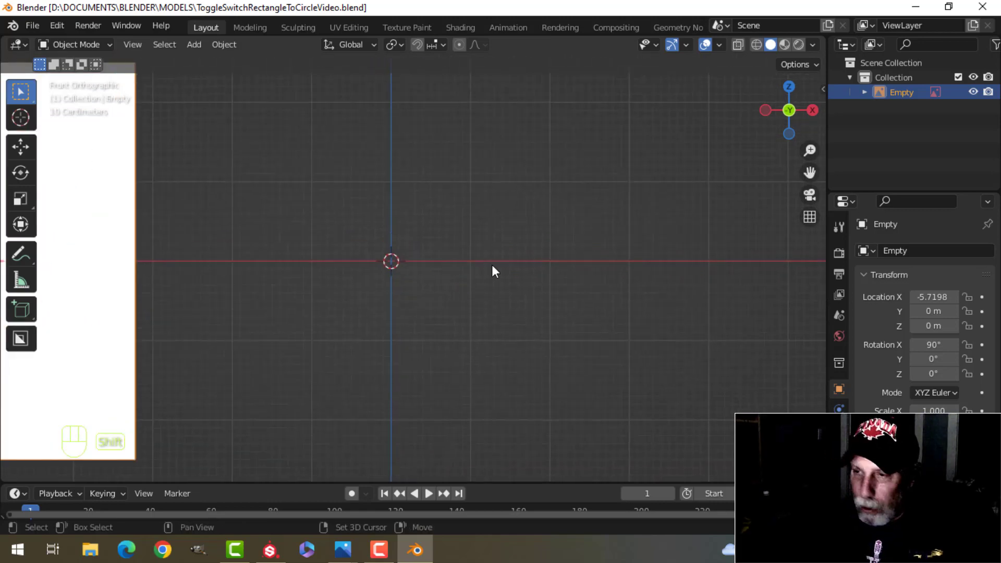
key(shift+a)
mouse_move(469, 219)
click(548, 233)
In Edit Mode, flatten the cube along Y to about 0.24 of its depth
drag(782, 116, 790, 123)
click(813, 45)
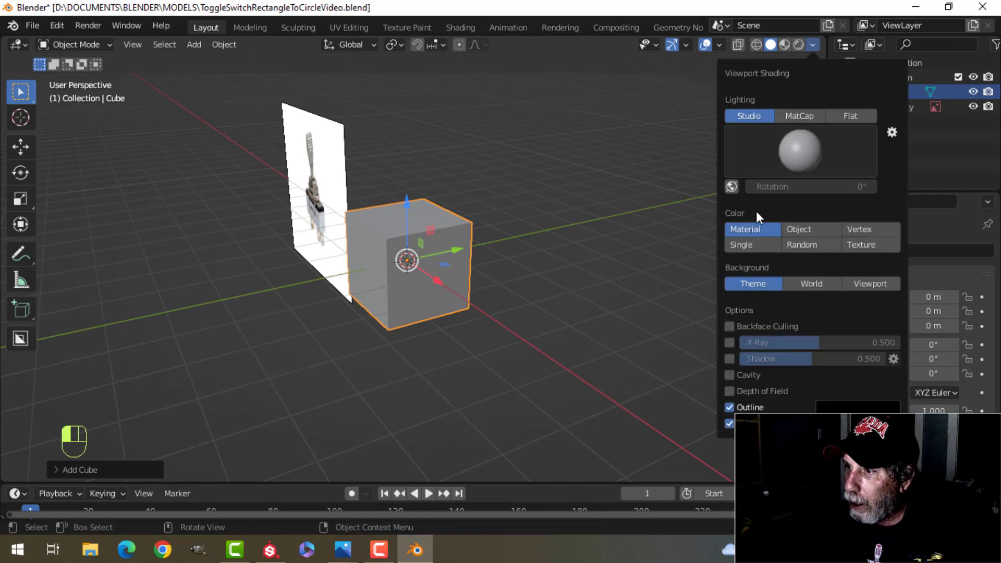
scroll(552, 319, up, 3)
key(Tab)
key(s)
key(y)
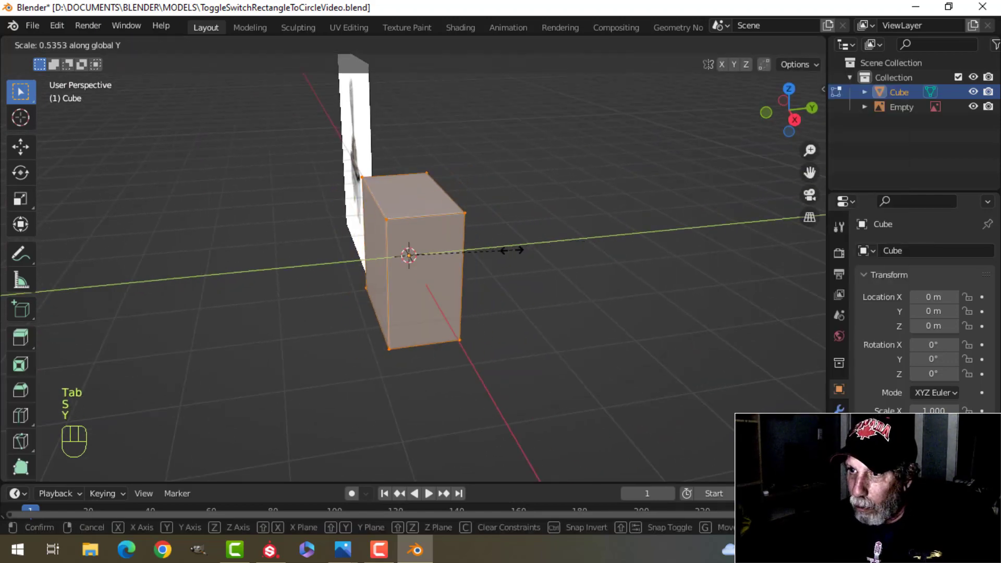
click(456, 250)
middle_drag(456, 249, 552, 207)
In front view, stretch the slab along Z to about 1.4 times its height
key(KP_1)
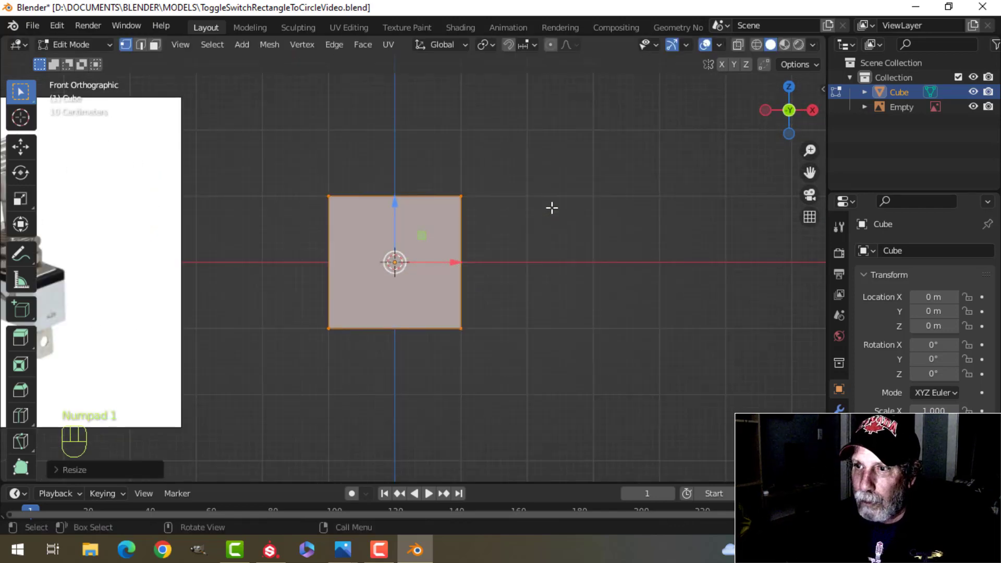
scroll(513, 232, down, 3)
scroll(483, 242, up, 1)
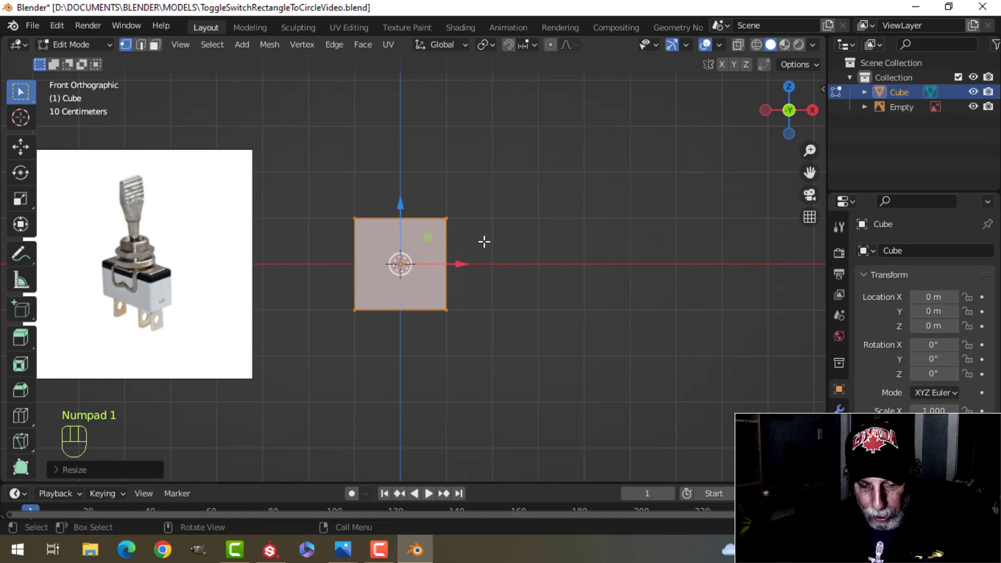
key(s)
key(z)
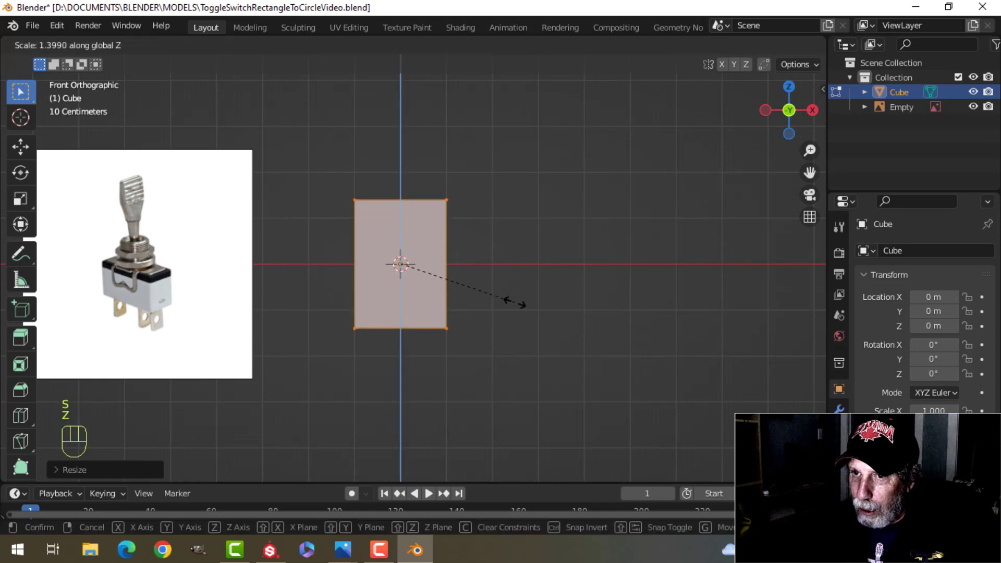
click(521, 297)
shift+middle_drag(534, 288, 457, 263)
Add a centered horizontal loop cut and scale it up so the sides bulge
key(ctrl+r)
click(415, 252)
click(415, 252)
key(s)
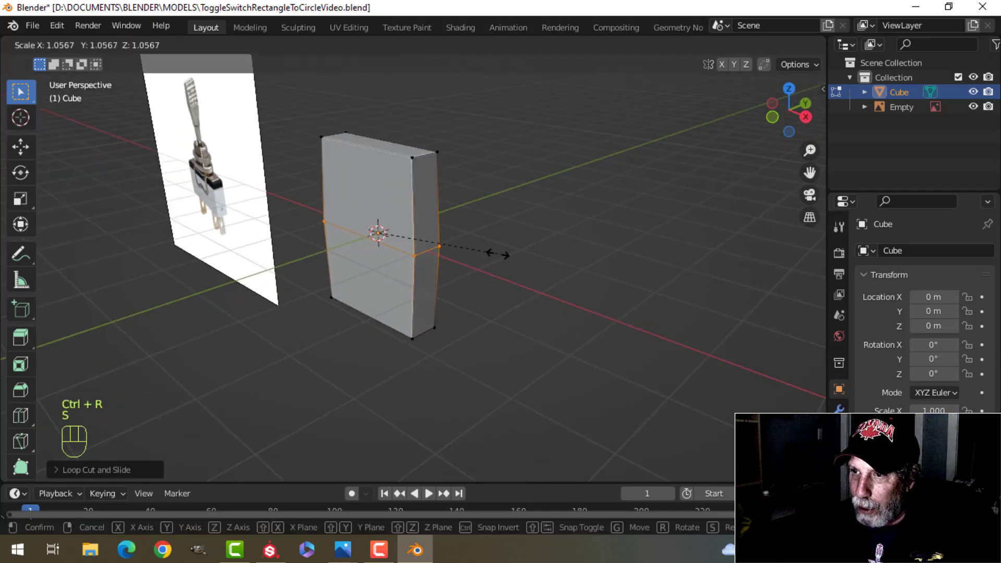
click(523, 247)
middle_drag(489, 257, 440, 261)
From top view, scale the middle loop down along X to narrow it
key(KP_7)
scroll(440, 261, up, 2)
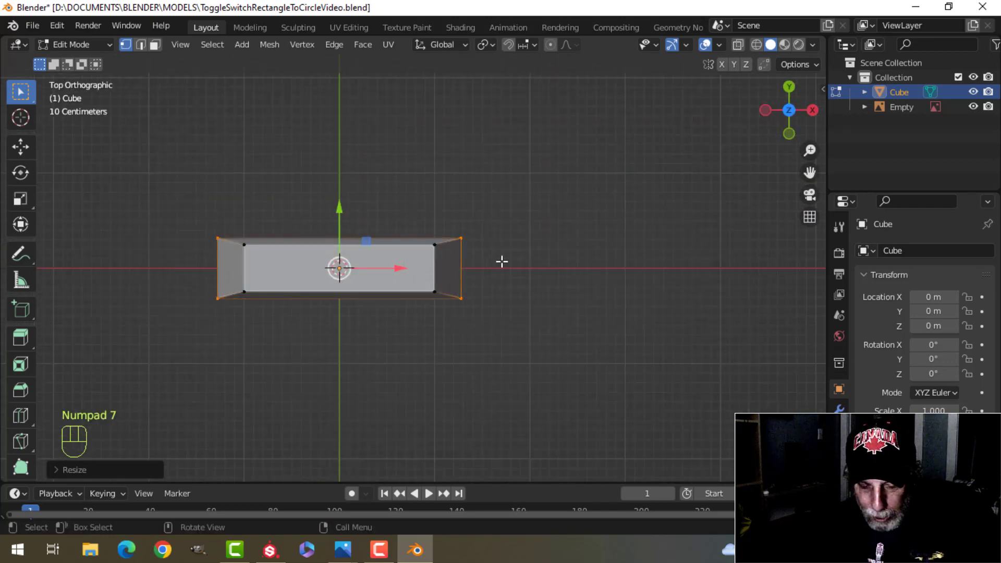
key(s)
key(x)
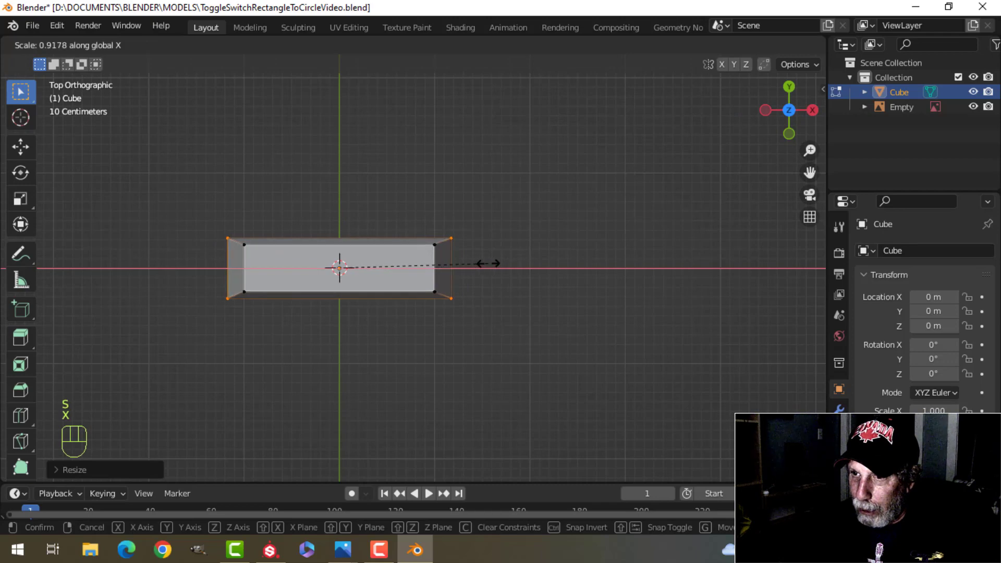
click(488, 263)
Scale the middle loop up along Y so it bulges front to back, then deselect
key(s)
key(y)
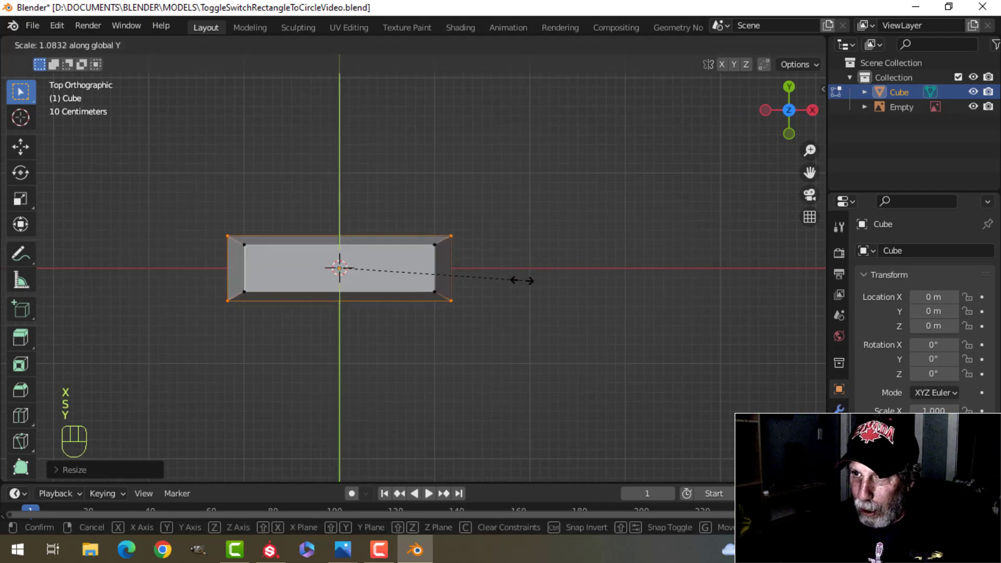
click(554, 308)
middle_drag(554, 308, 458, 210)
key(alt+a)
middle_drag(404, 265, 453, 183)
key(ctrl+r)
Add a vertical center loop cut around the body without sliding it
click(424, 253)
click(429, 263)
middle_drag(429, 263, 403, 233)
key(alt+a)
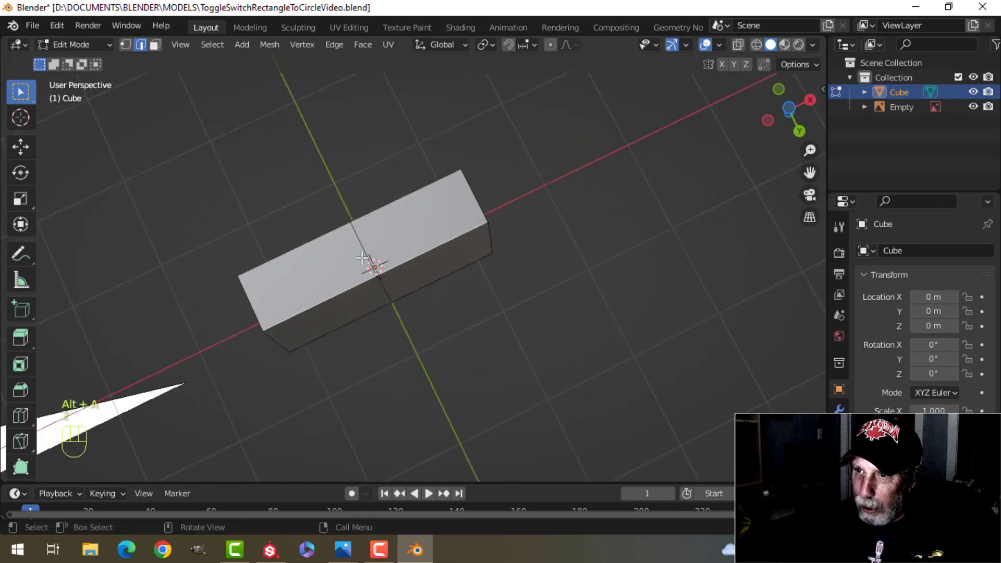
Taper one end edge of the body by scaling it down along Y and then X
click(369, 246)
middle_drag(369, 246, 474, 304)
key(s)
key(y)
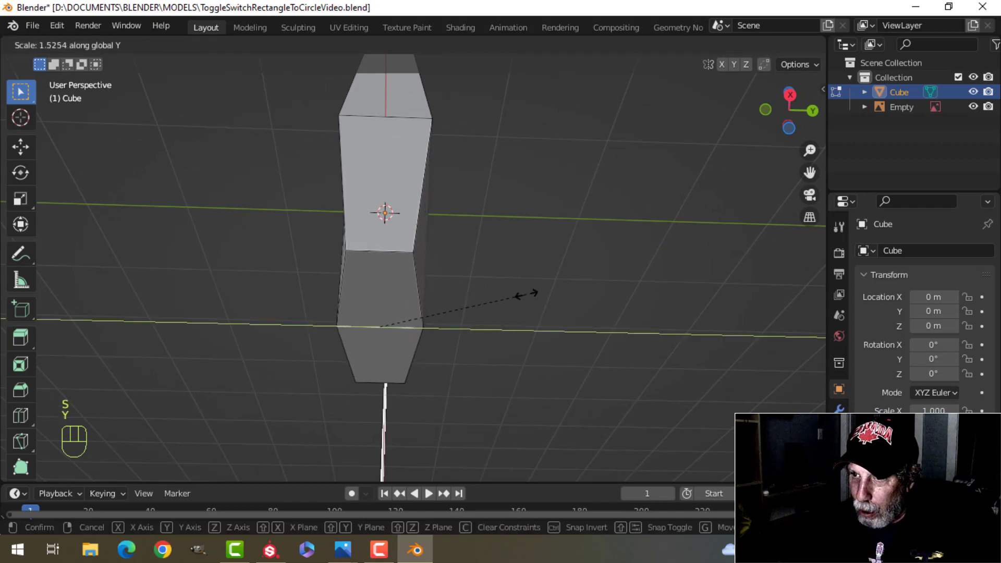
click(532, 292)
middle_drag(531, 293, 474, 212)
middle_drag(275, 337, 540, 250)
key(s)
key(x)
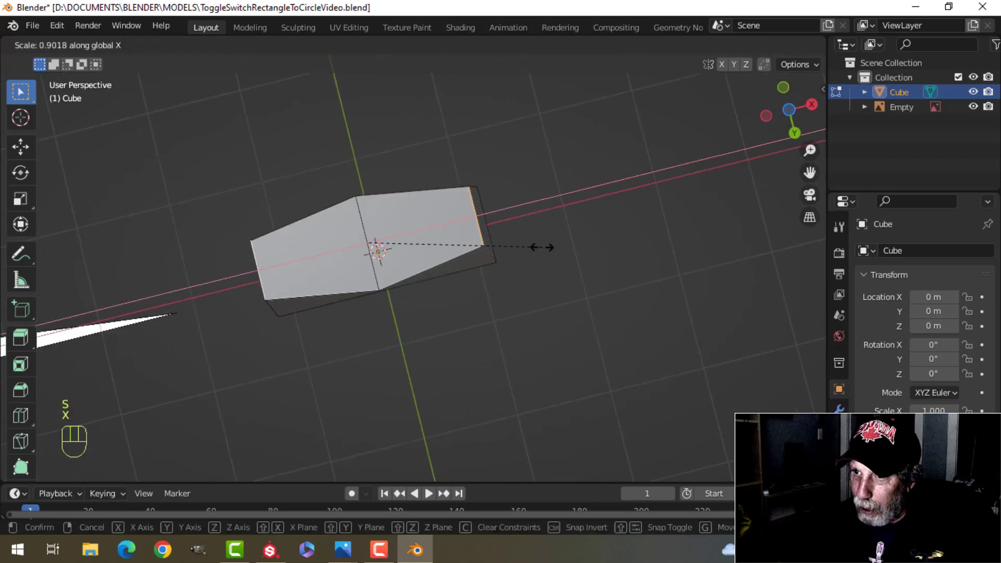
click(491, 196)
middle_drag(491, 196, 467, 183)
Narrow the opposite end edge along X so the body tapers both ways
key(alt+a)
middle_drag(449, 266, 471, 231)
key(s)
key(x)
click(531, 307)
Select the right and left vertical corner edge loops of the body
key(alt+a)
alt+shift+click(408, 250)
alt+shift+click(440, 219)
alt+shift+click(365, 240)
Add the far-left corner loop and bevel all vertical corners with 2 segments
alt+shift+click(326, 224)
scroll(455, 254, up, 1)
key(ctrl+b)
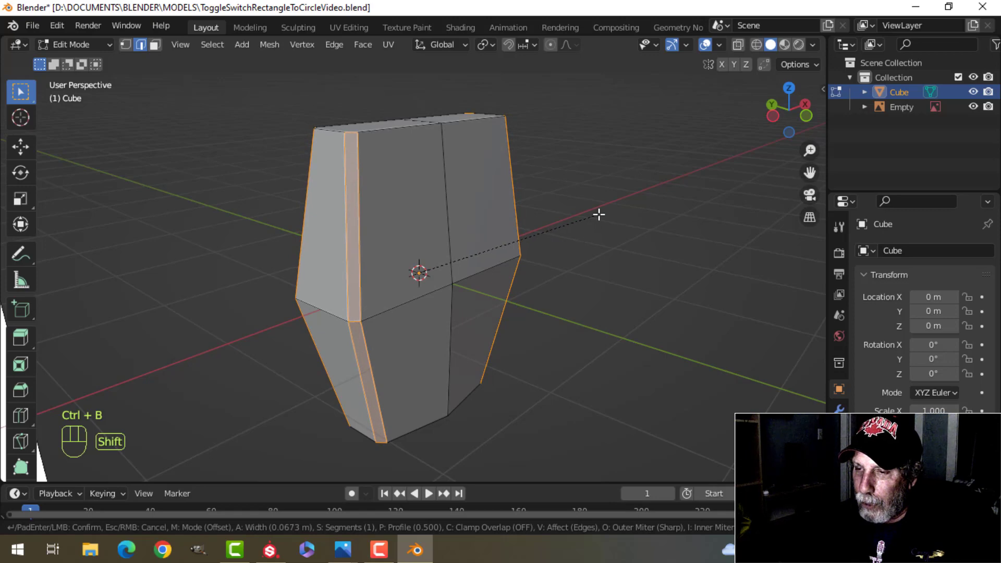
scroll(613, 210, up, 1)
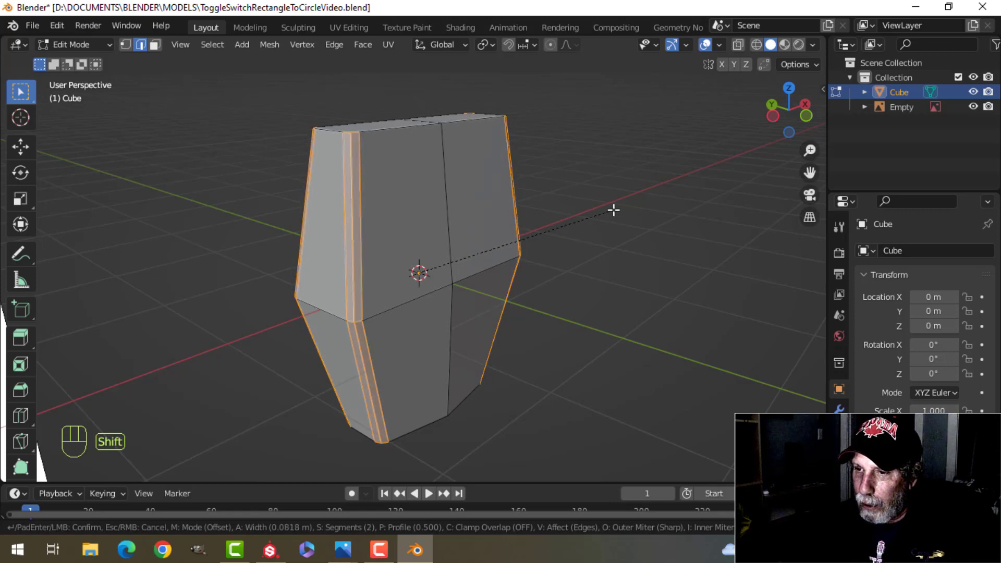
click(634, 199)
Bevel the horizontal middle edge loop into a rounded band
key(alt+a)
middle_drag(561, 240, 482, 261)
alt+click(481, 260)
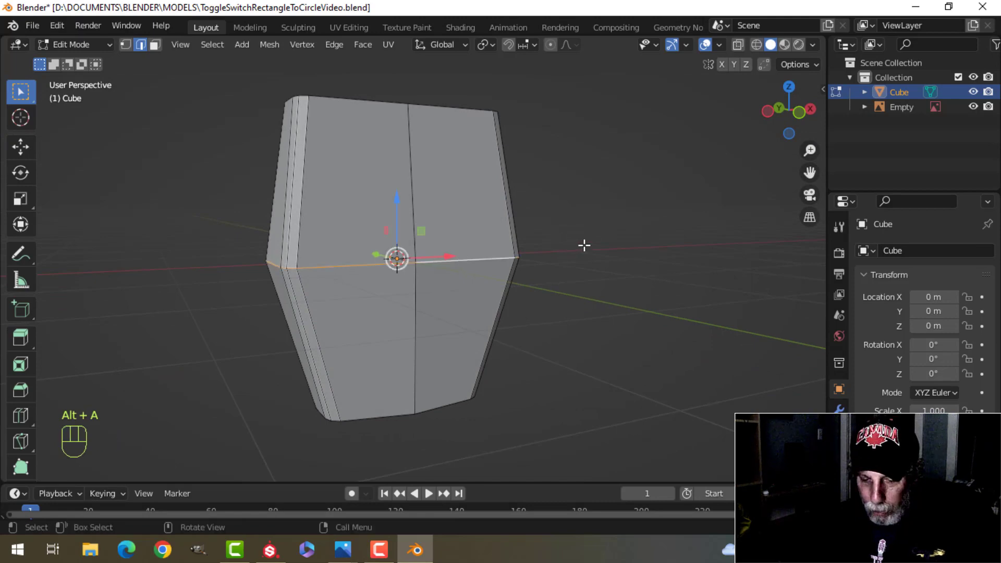
key(ctrl+b)
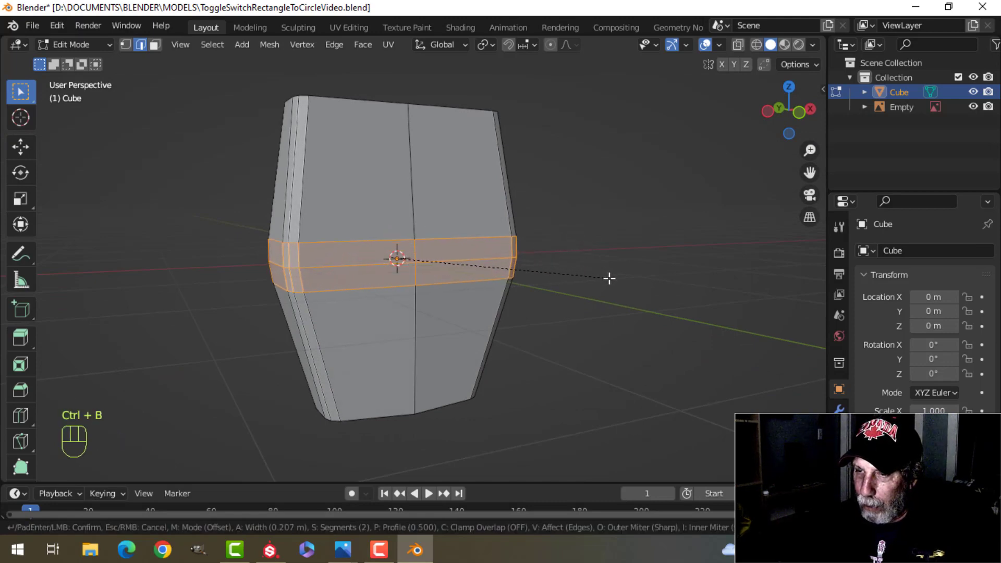
click(610, 278)
Reselect the body, re-enter Edit Mode and pick the top face in face select mode
middle_drag(567, 241, 435, 315)
key(Tab)
scroll(453, 255, up, 1)
key(alt+a)
click(428, 243)
key(Tab)
scroll(432, 234, up, 3)
key(alt+a)
key(3)
shift+click(358, 180)
Select the whole top face and inset a border into it
shift+click(267, 129)
middle_drag(267, 129, 488, 198)
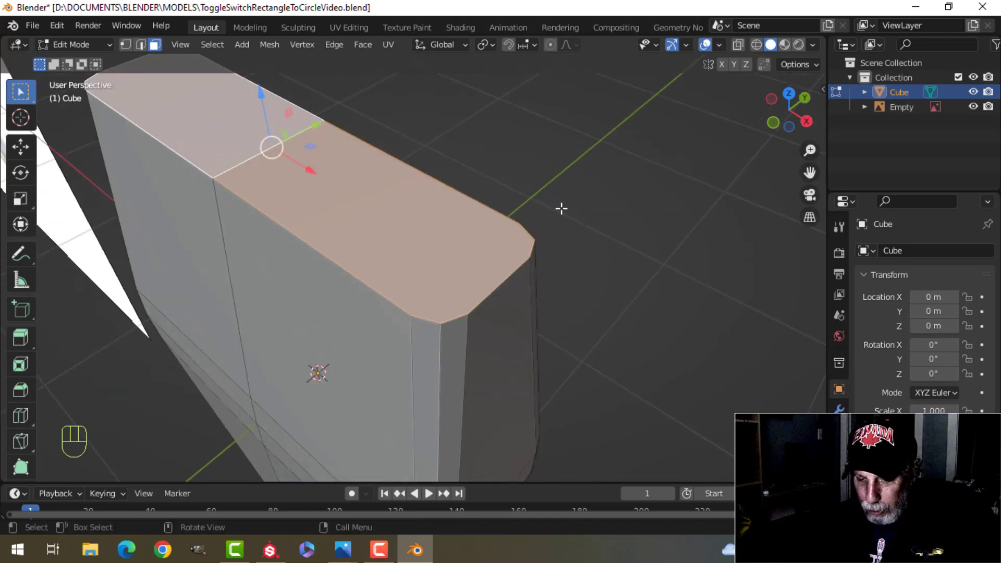
key(i)
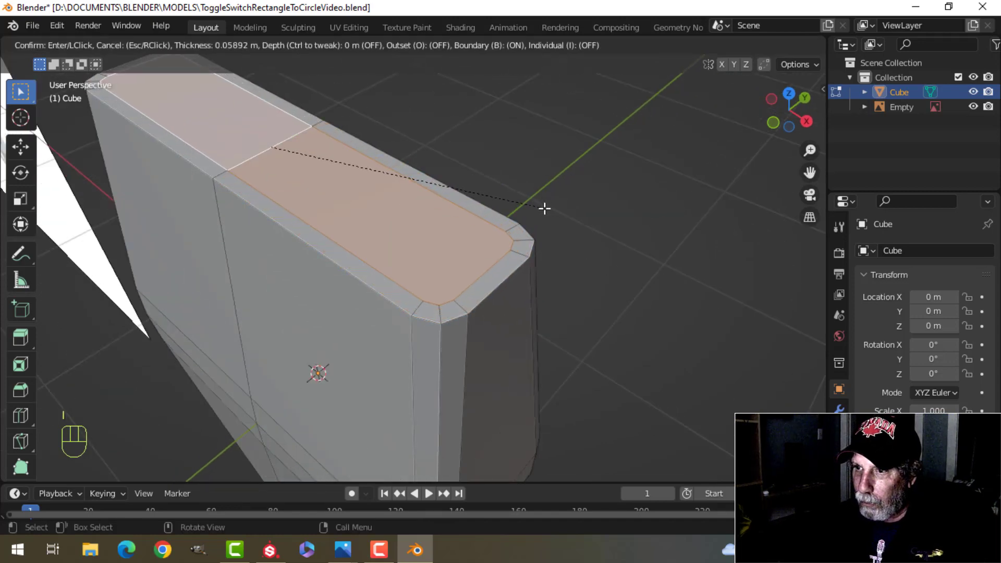
click(540, 213)
Extrude the inset top down twice and delete that face to hollow the top
middle_drag(536, 217, 523, 206)
key(e)
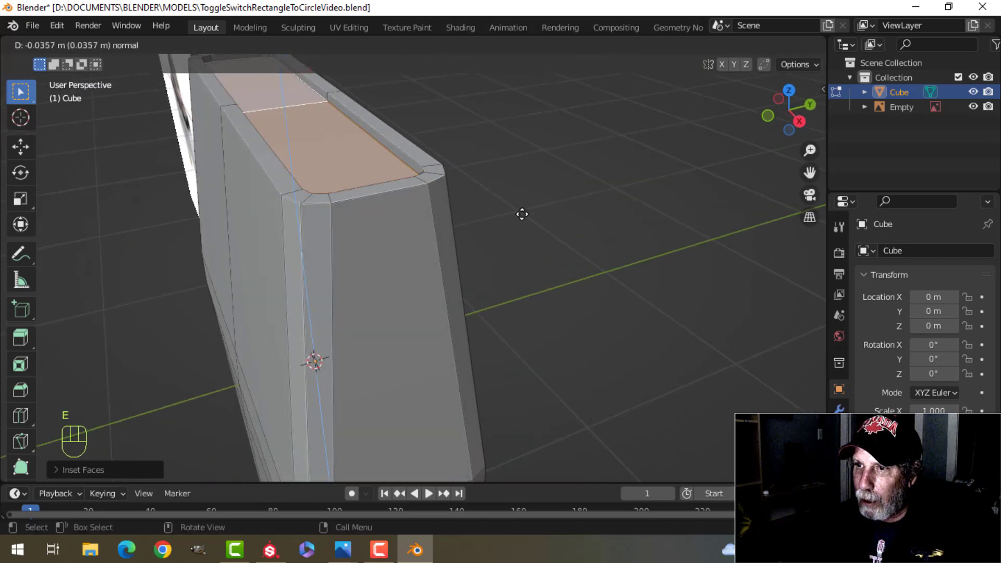
click(518, 211)
shift+middle_drag(461, 202, 489, 226)
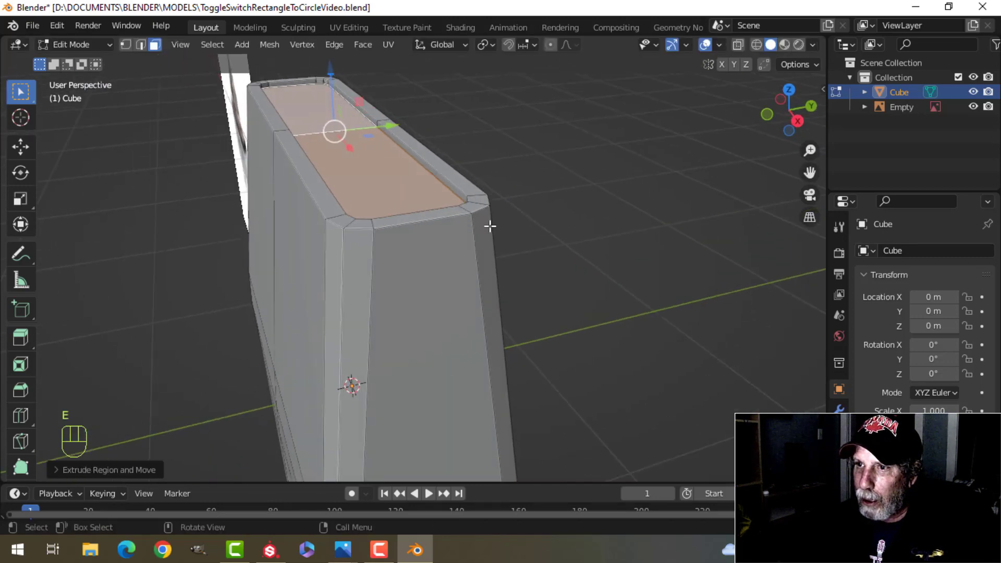
key(e)
click(489, 243)
key(x)
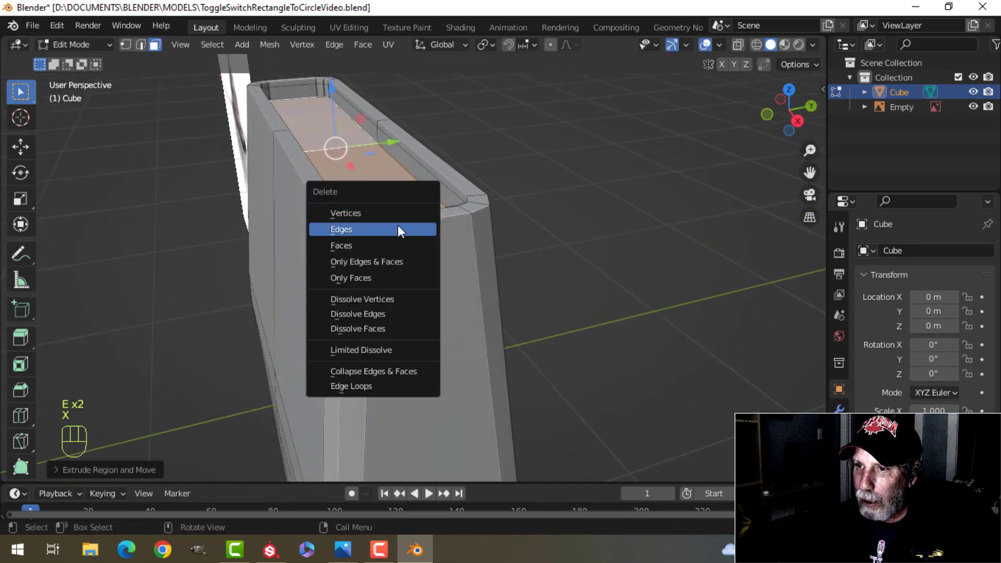
click(391, 238)
Bevel the top rim edge loop with two segments at about 0.017 m
key(2)
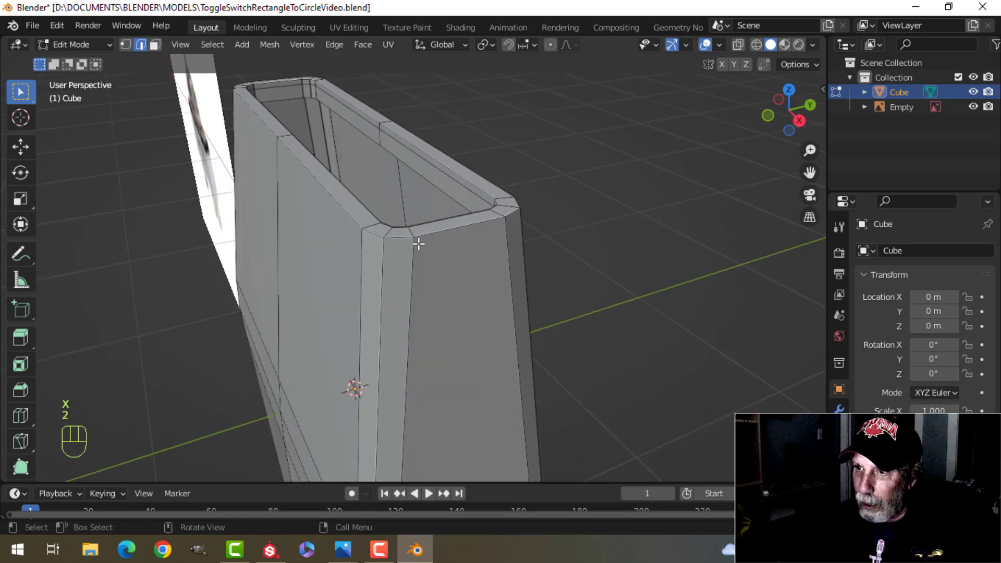
alt+shift+click(423, 235)
shift+middle_drag(546, 240, 576, 250)
key(ctrl+b)
click(628, 285)
From below, select the bottom face and the adjacent lower face of the body
key(Tab)
scroll(469, 297, down, 4)
middle_drag(443, 303, 438, 237)
key(Tab)
key(alt+a)
key(3)
click(401, 226)
shift+click(365, 261)
middle_drag(365, 261, 443, 180)
Search the Preferences add-ons for 'loop' to check Mesh: LoopTools is enabled
right_click(443, 179)
mouse_move(398, 159)
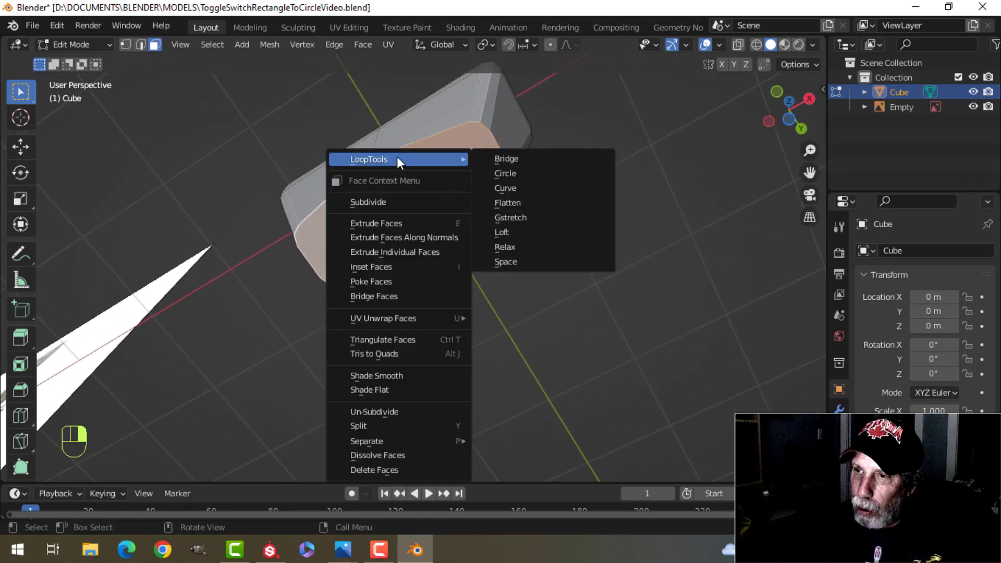
right_click(122, 127)
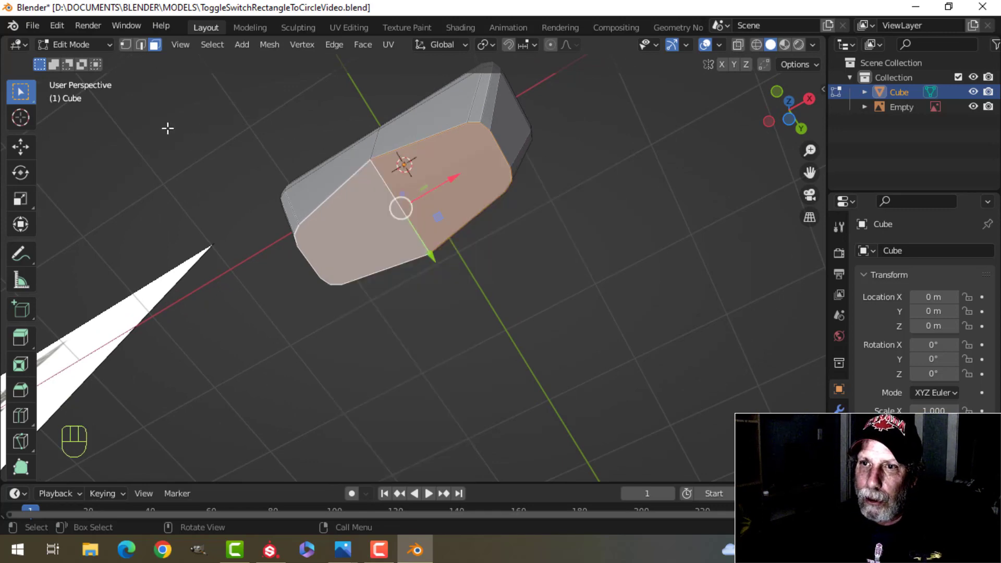
click(57, 25)
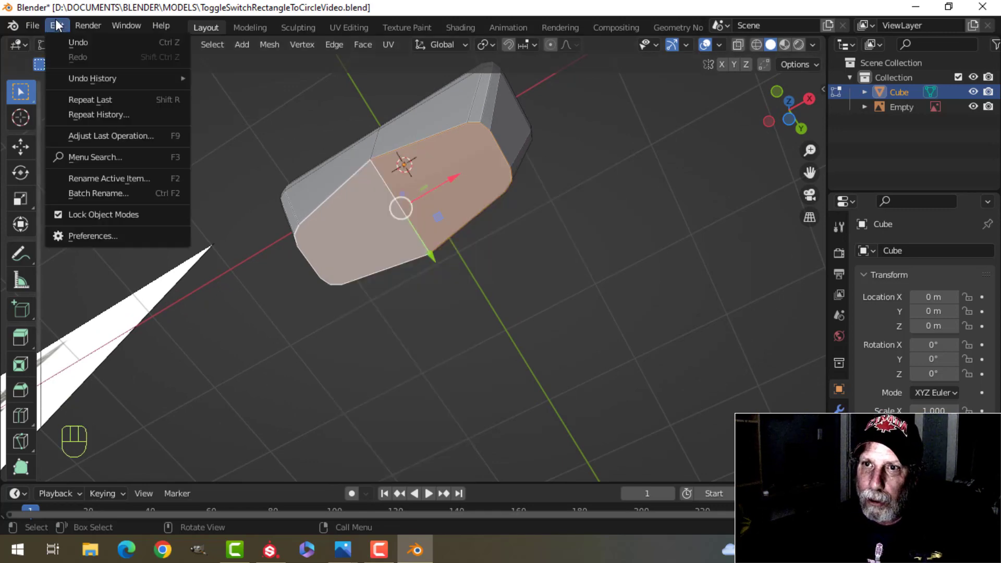
click(102, 239)
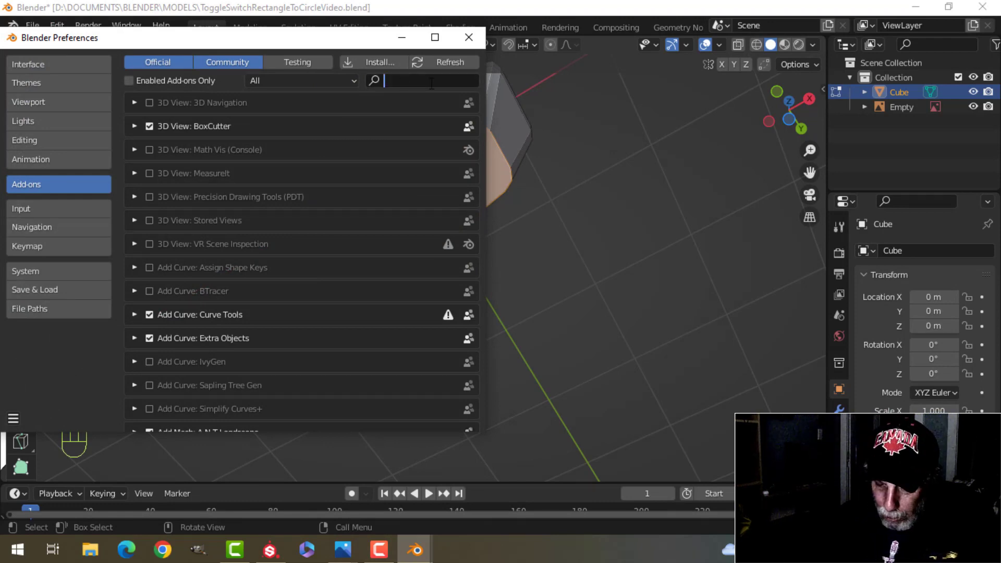
text(loop)
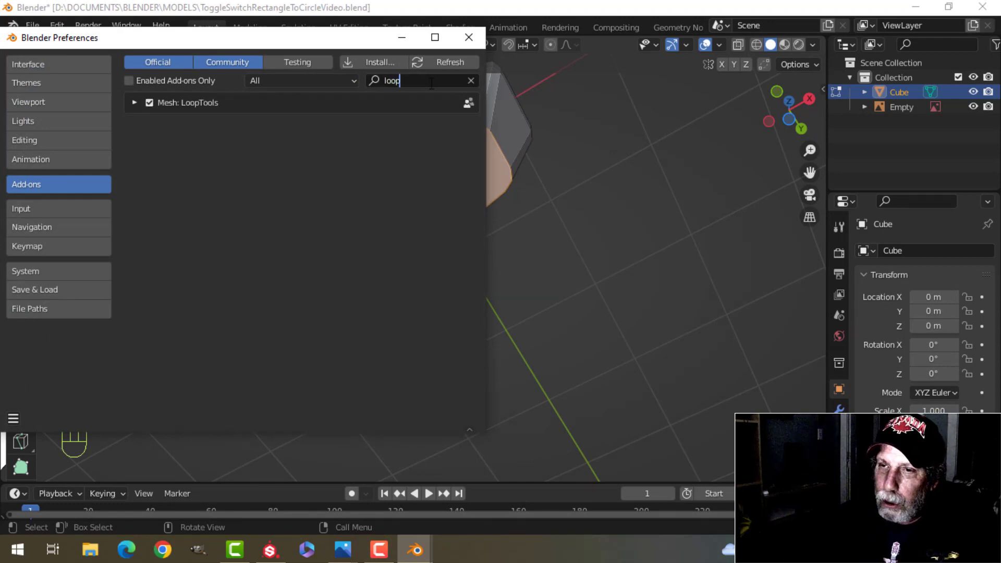
Close Preferences and bring up the LoopTools operations for the selected lower faces
key(Escape)
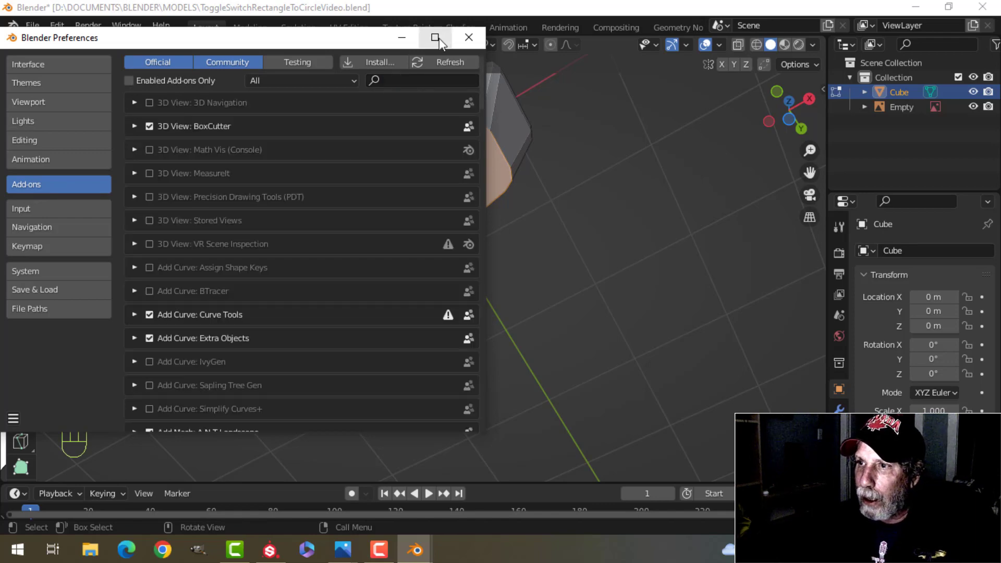
click(468, 38)
middle_drag(495, 168, 407, 243)
right_click(397, 234)
Round the selected bottom faces into a circle with LoopTools Circle
mouse_move(399, 205)
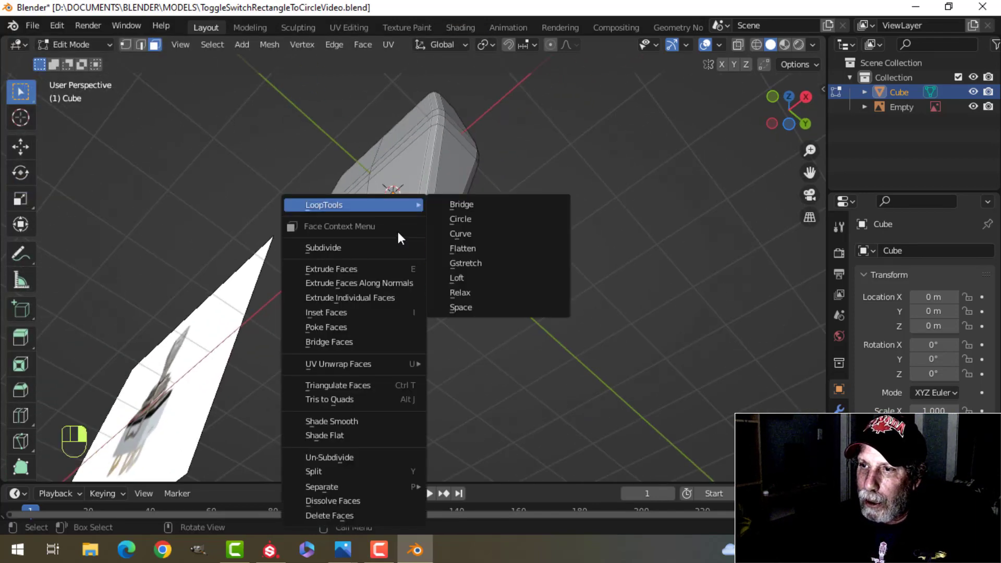
click(472, 221)
middle_drag(447, 206, 408, 273)
key(KP_3)
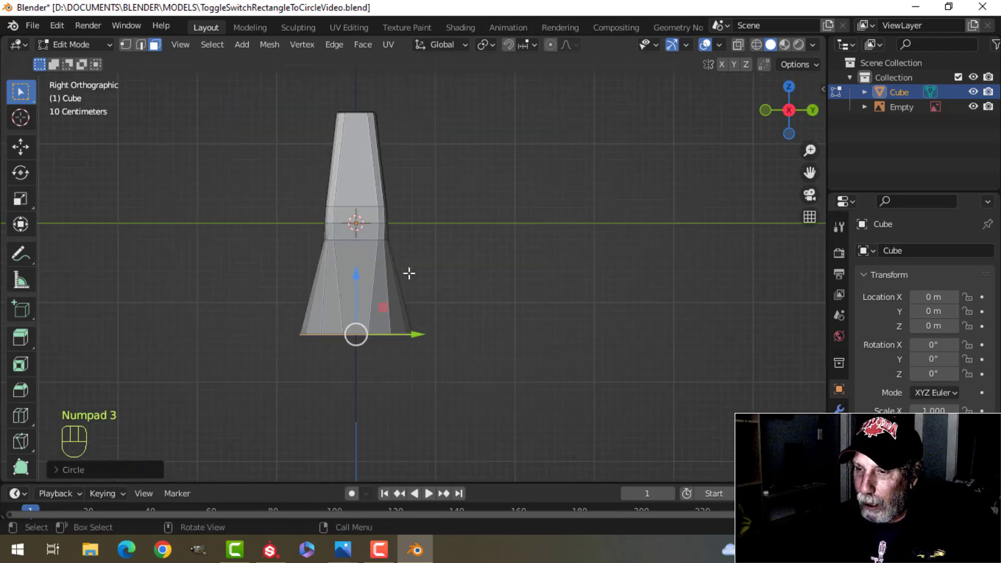
scroll(441, 300, up, 1)
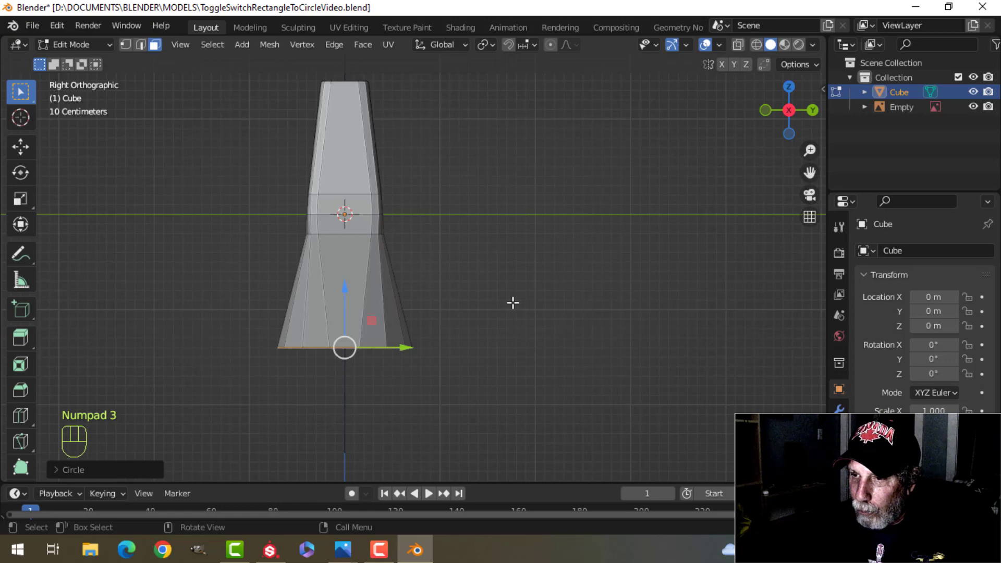
Resize the circular bottom face and raise it slightly along Z
key(s)
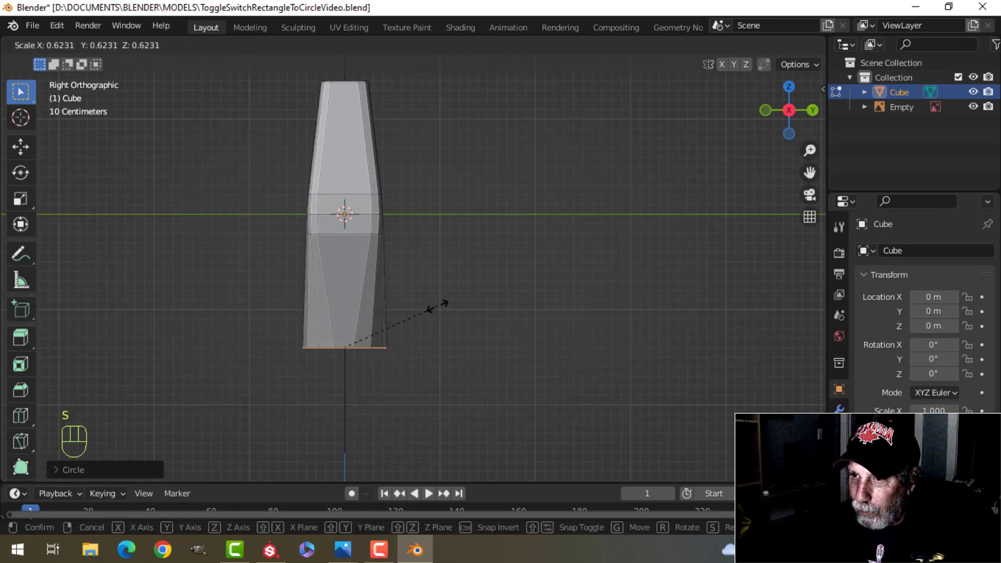
click(432, 306)
middle_drag(426, 304, 518, 233)
key(s)
click(571, 288)
middle_drag(571, 287, 463, 260)
key(g)
key(z)
click(468, 253)
Inset the round bottom face to outline the stem
middle_drag(537, 286, 536, 225)
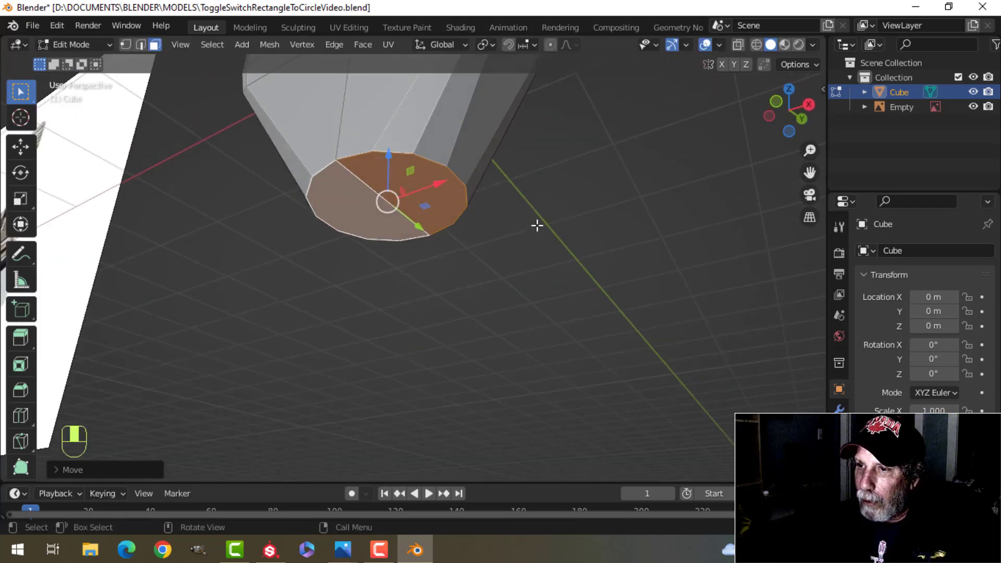
key(i)
click(568, 221)
middle_drag(495, 245, 450, 265)
key(KP_1)
Extrude the inset circle down about 0.25 m and narrow the stem's end
key(e)
click(453, 266)
drag(400, 207, 404, 383)
key(s)
click(470, 360)
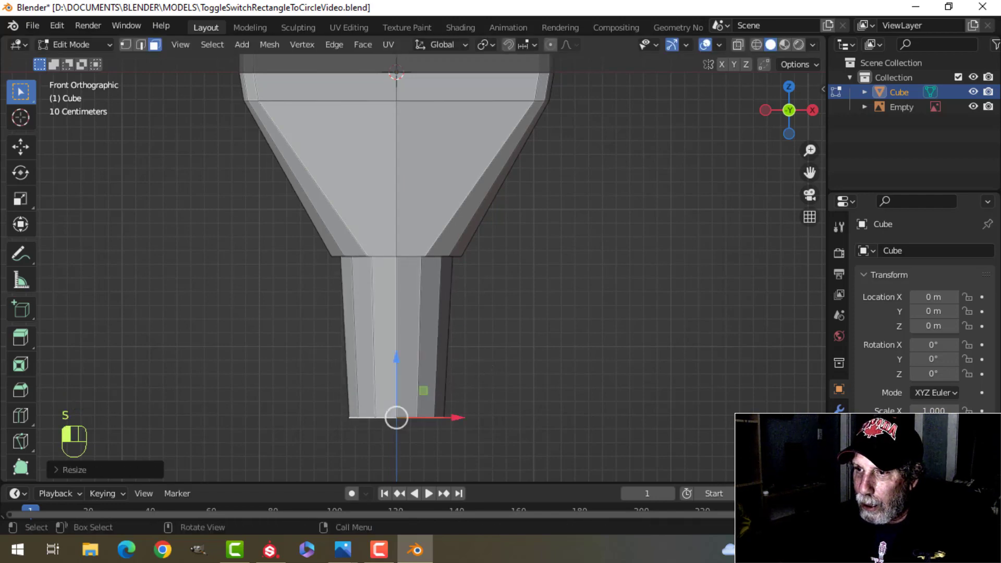
scroll(459, 355, down, 4)
Pan over to compare with the toggle-switch reference image, then recentre on the stem
shift+middle_drag(104, 290, 483, 350)
scroll(449, 207, up, 4)
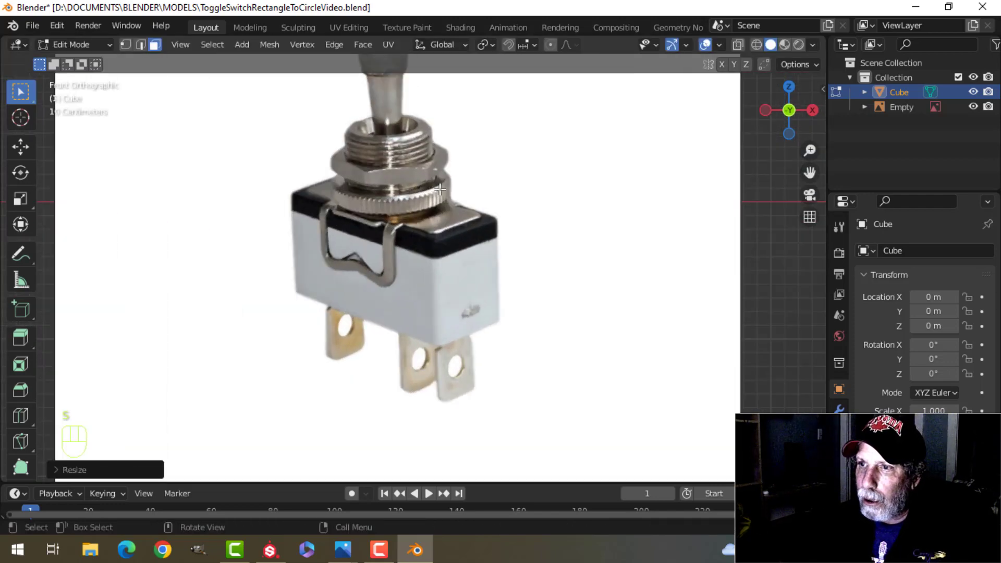
scroll(414, 179, down, 3)
shift+middle_drag(557, 322, 237, 225)
scroll(607, 308, down, 1)
shift+middle_drag(617, 289, 505, 228)
scroll(569, 250, up, 2)
Delete the stem's bottom face to leave its end open
key(x)
click(574, 247)
key(Tab)
key(Tab)
Bevel the edge loop where the stem joins the body
scroll(462, 198, up, 3)
key(2)
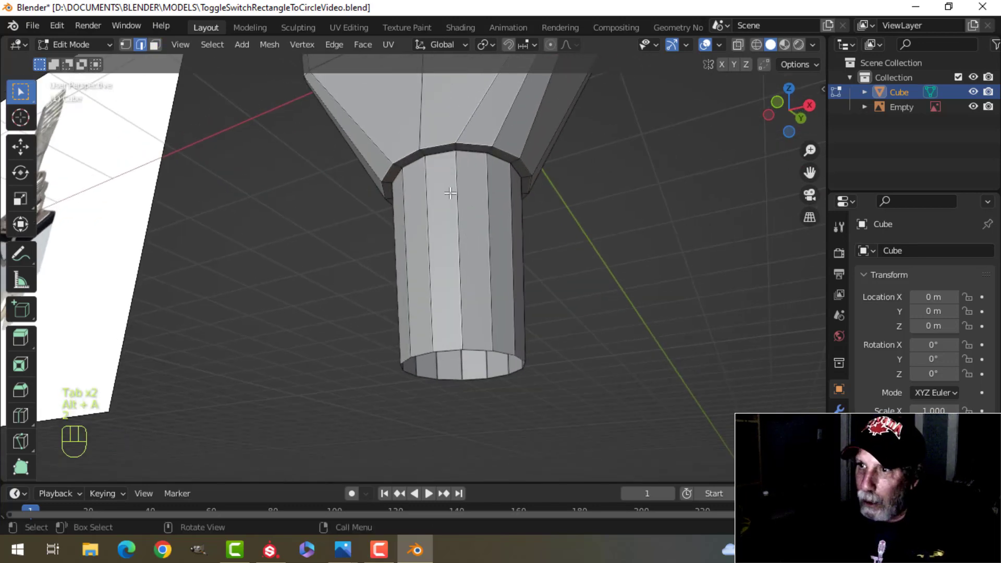
alt+click(441, 146)
middle_drag(546, 172, 620, 172)
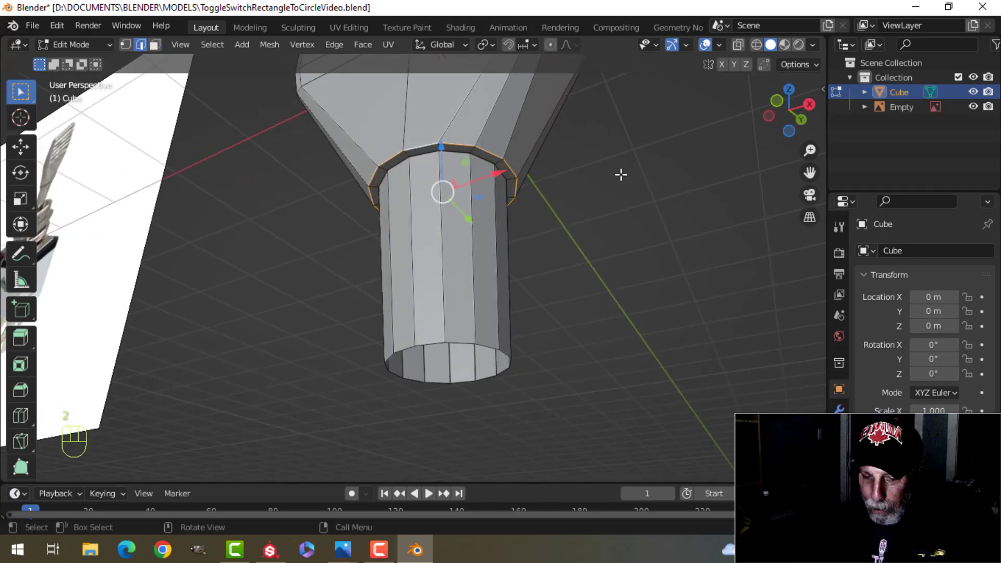
key(ctrl+b)
click(592, 198)
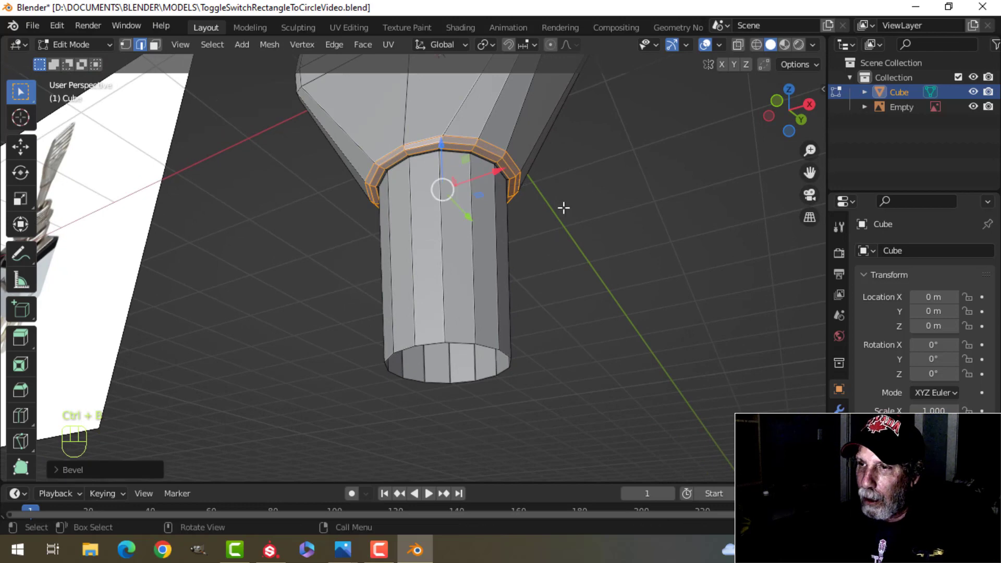
Add level-2 subdivision and Shade Smooth to the lever
key(Tab)
key(ctrl+2)
right_click(435, 133)
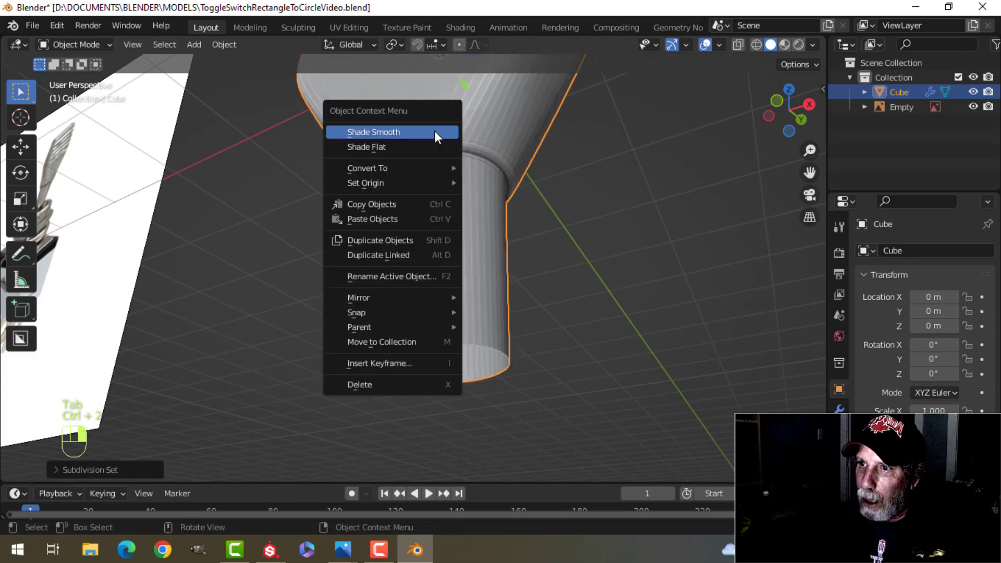
click(435, 134)
mouse_move(447, 160)
middle_down()
mouse_move(492, 221)
mouse_move(496, 279)
mouse_move(504, 236)
mouse_move(414, 267)
mouse_move(398, 255)
middle_up()
key(alt+a)
key(Tab)
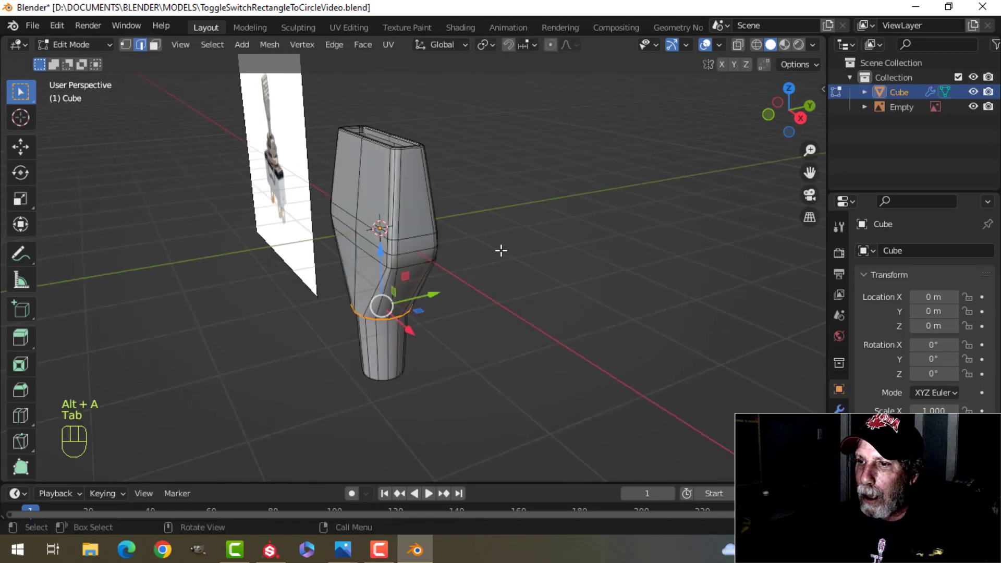
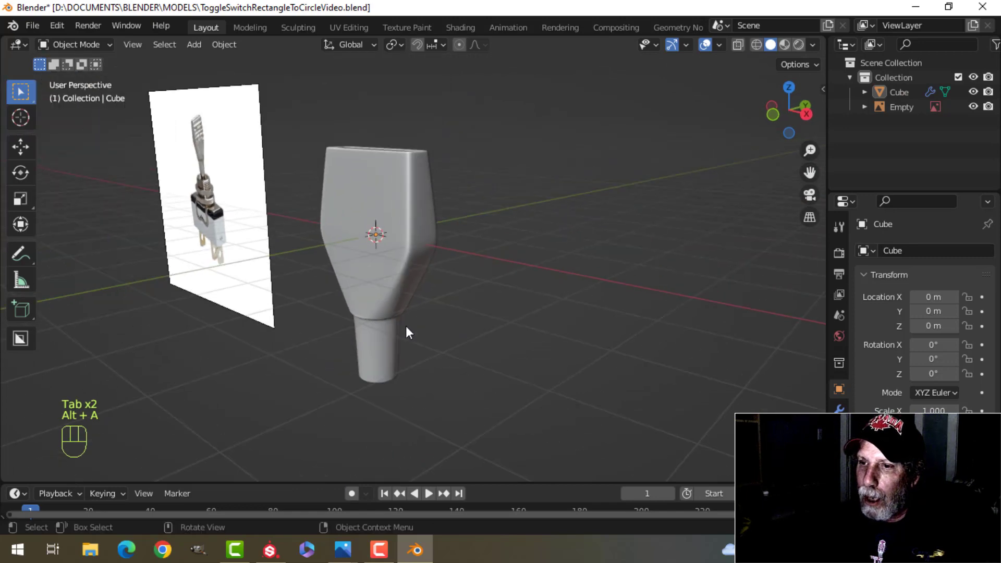
Select the lever and view its mesh from the front in Edit Mode with wireframe shading
scroll(456, 307, up, 2)
middle_drag(443, 271, 383, 279)
scroll(313, 287, down, 3)
shift+middle_drag(248, 291, 347, 306)
shift+middle_drag(555, 303, 444, 311)
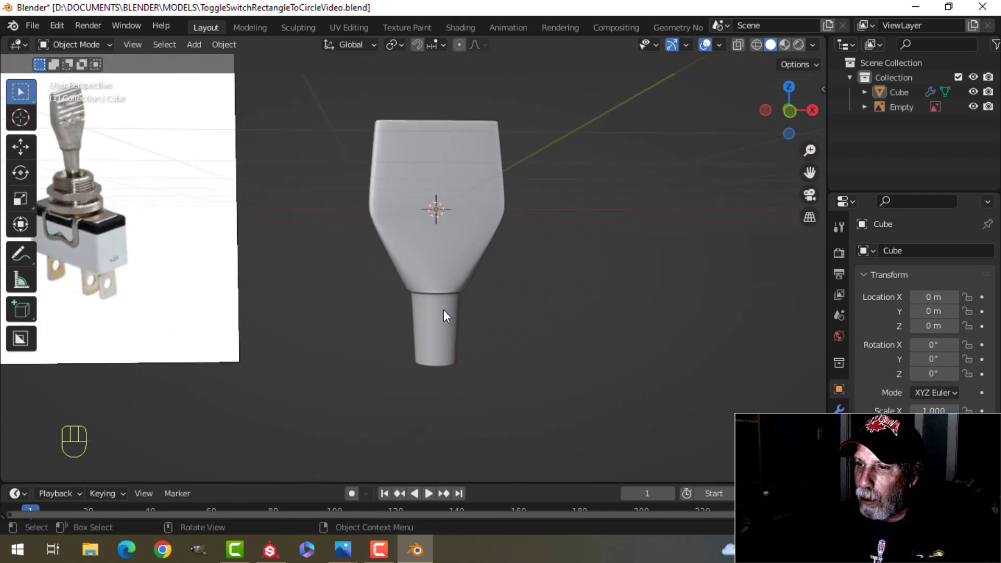
click(444, 311)
key(KP_1)
key(Tab)
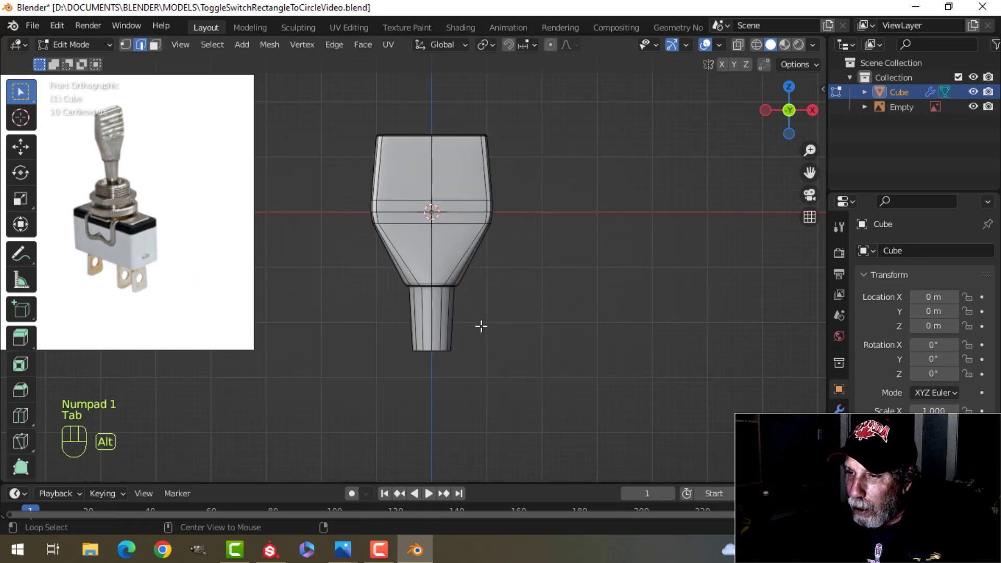
key(alt+a)
scroll(465, 323, up, 3)
key(z)
click(342, 314)
Raise the waist edge loop slightly and resize it
key(b)
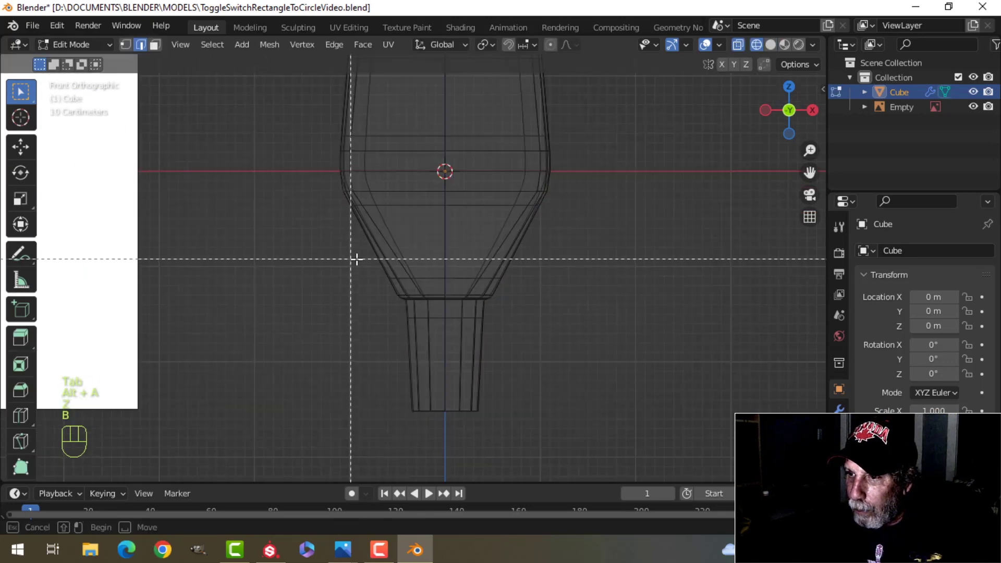
drag(353, 259, 554, 337)
drag(447, 253, 447, 242)
key(s)
click(519, 265)
Return to solid shading and Object Mode, and view the lever in perspective
key(z)
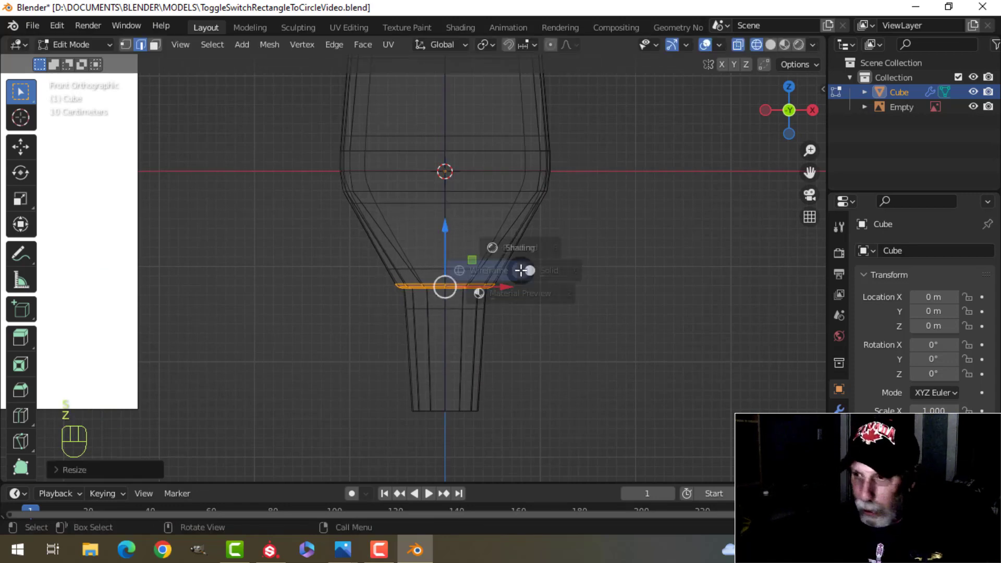
click(620, 273)
key(Tab)
key(alt+a)
mouse_move(559, 289)
middle_down()
mouse_move(442, 311)
mouse_move(371, 292)
mouse_move(391, 319)
mouse_move(506, 308)
mouse_move(484, 251)
mouse_move(487, 272)
mouse_move(476, 274)
mouse_move(474, 293)
mouse_move(590, 296)
middle_up()
scroll(505, 307, up, 2)
scroll(486, 268, down, 3)
scroll(465, 286, up, 3)
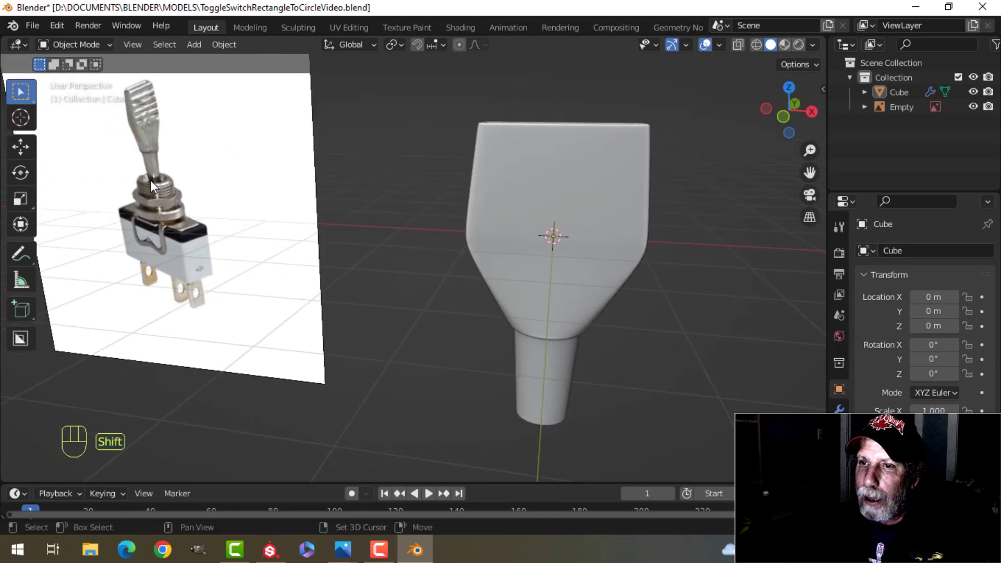
scroll(150, 180, up, 5)
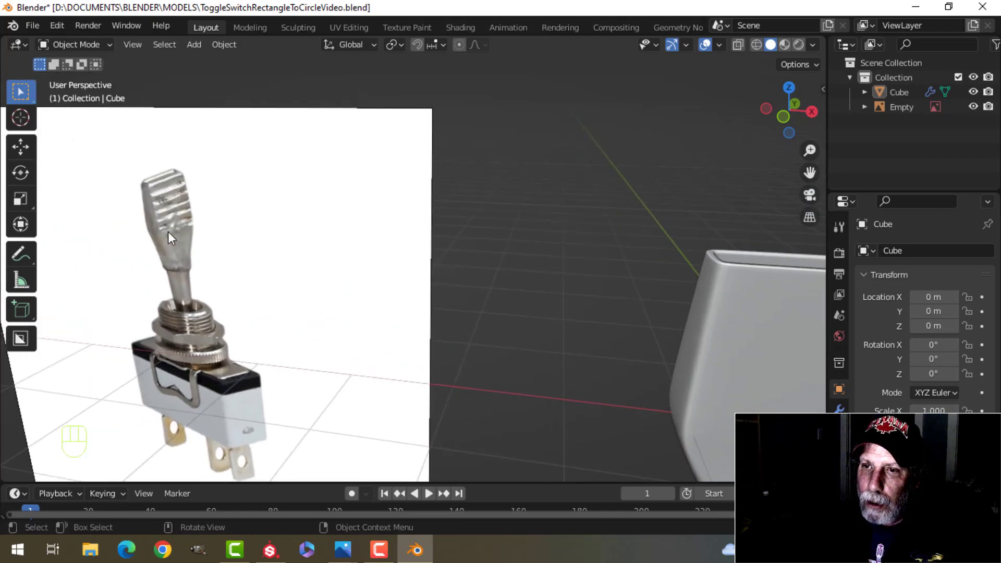
Bring the lever into a front wireframe view in Edit Mode with nothing selected
scroll(177, 223, down, 1)
scroll(661, 332, down, 1)
shift+middle_drag(707, 333, 517, 277)
key(Tab)
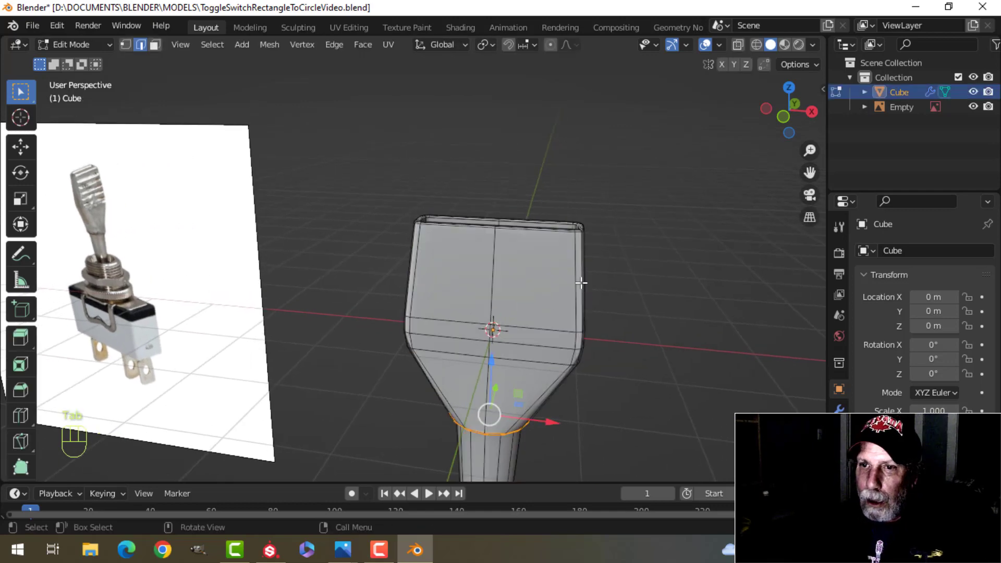
key(alt+a)
key(KP_1)
key(z)
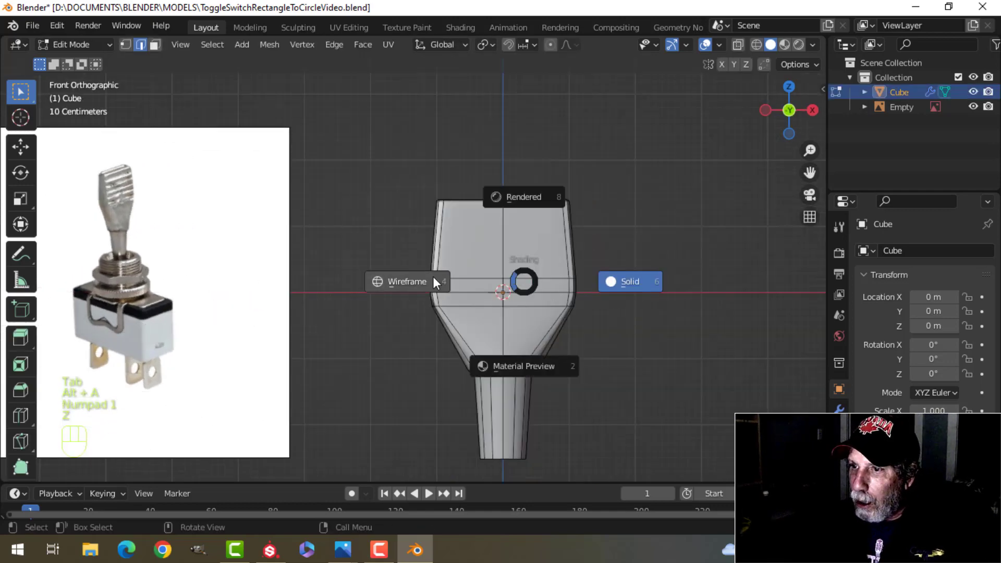
click(424, 273)
Shrink the handle's top edge loop to 0.882 and slightly resize the middle loop
key(b)
drag(389, 168, 607, 252)
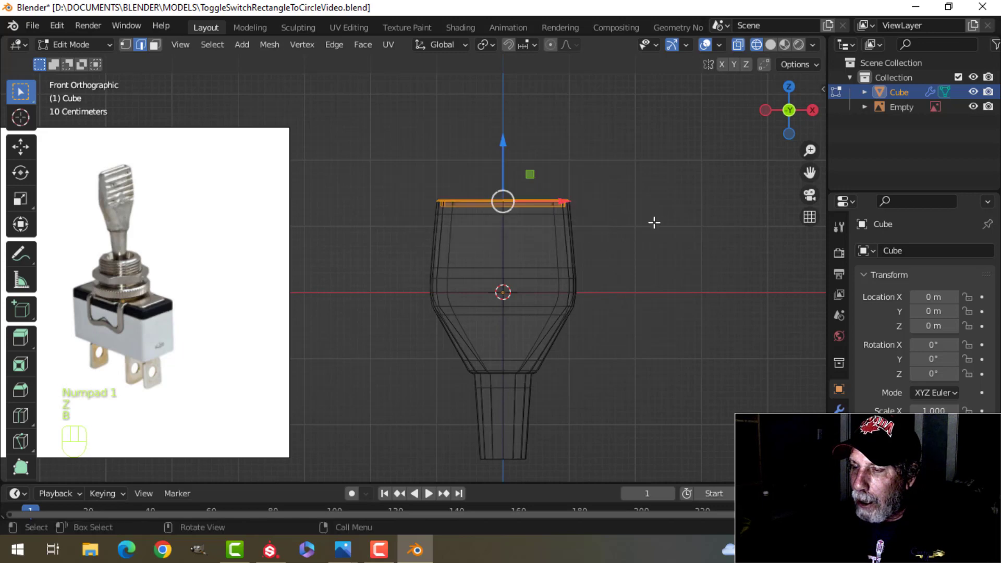
key(s)
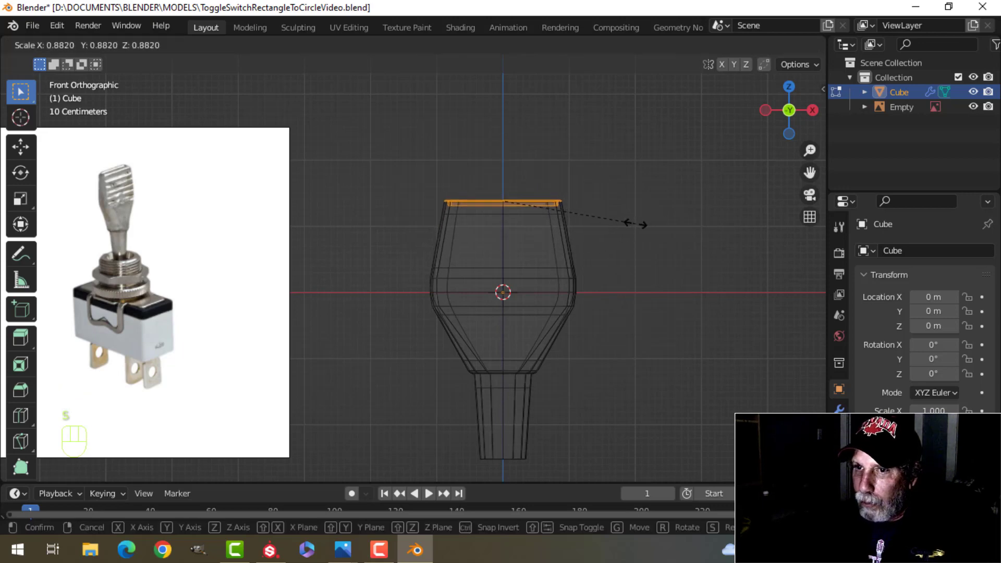
click(628, 224)
key(alt+a)
key(b)
drag(384, 249, 613, 336)
key(s)
click(663, 306)
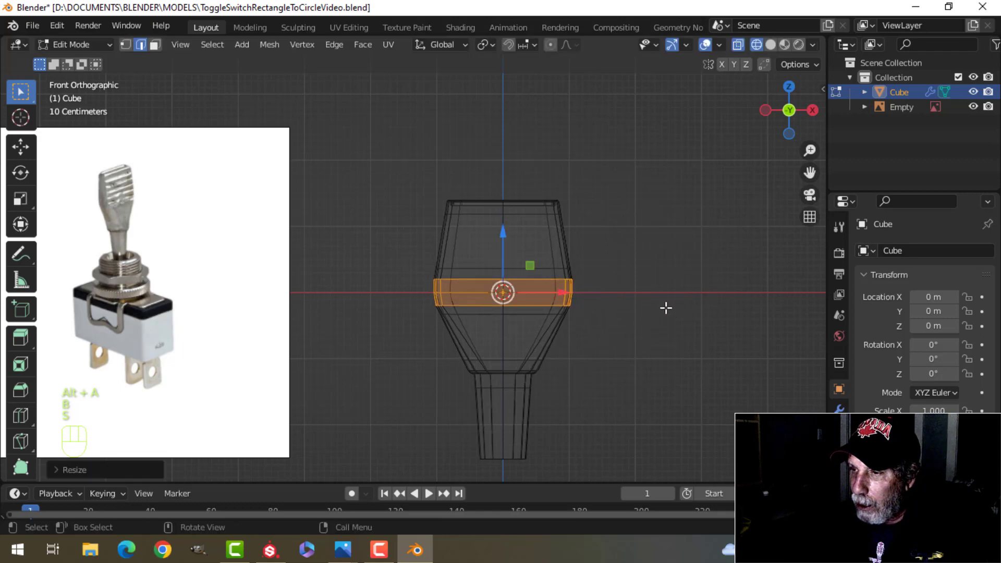
Return to solid shading and Object Mode, and orbit to a perspective view
key(z)
click(770, 306)
key(Tab)
key(alt+a)
middle_drag(610, 279, 348, 324)
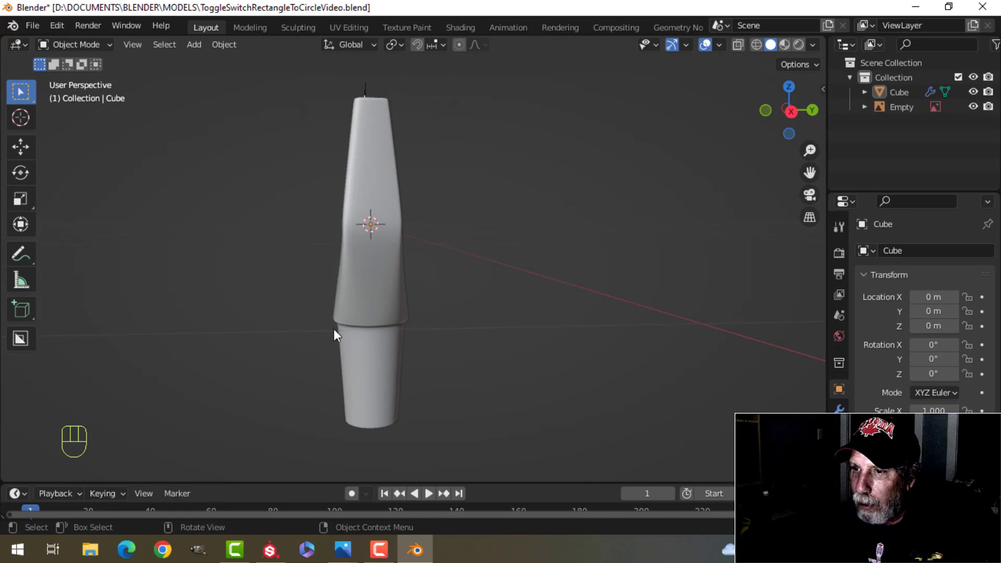
Compare the lever against the reference photo's lever and bushing
key(KP_3)
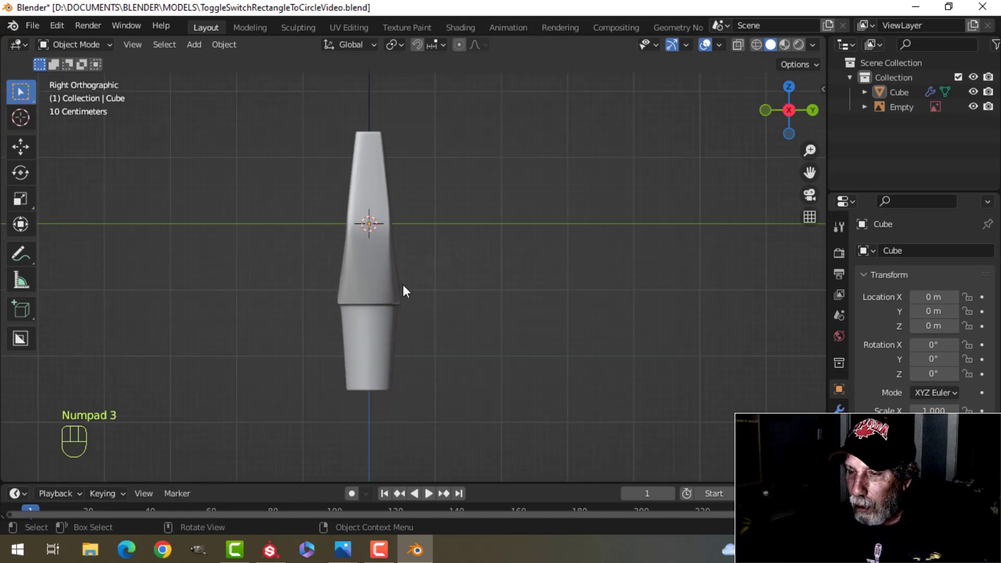
middle_drag(320, 266, 437, 280)
scroll(334, 265, up, 4)
shift+middle_drag(160, 237, 459, 302)
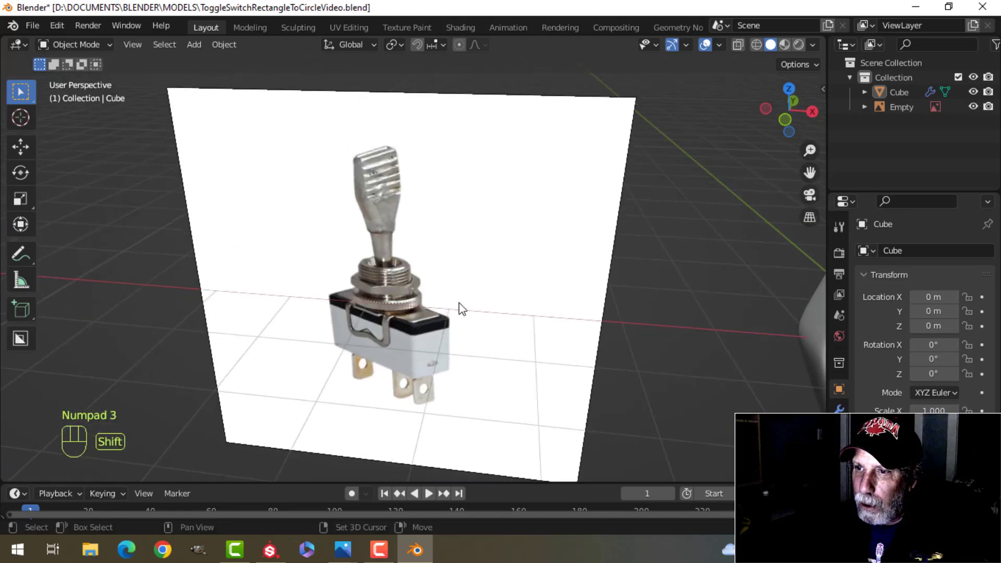
scroll(452, 292, up, 3)
shift+middle_drag(428, 230, 422, 334)
scroll(401, 307, up, 2)
shift+middle_drag(318, 274, 373, 317)
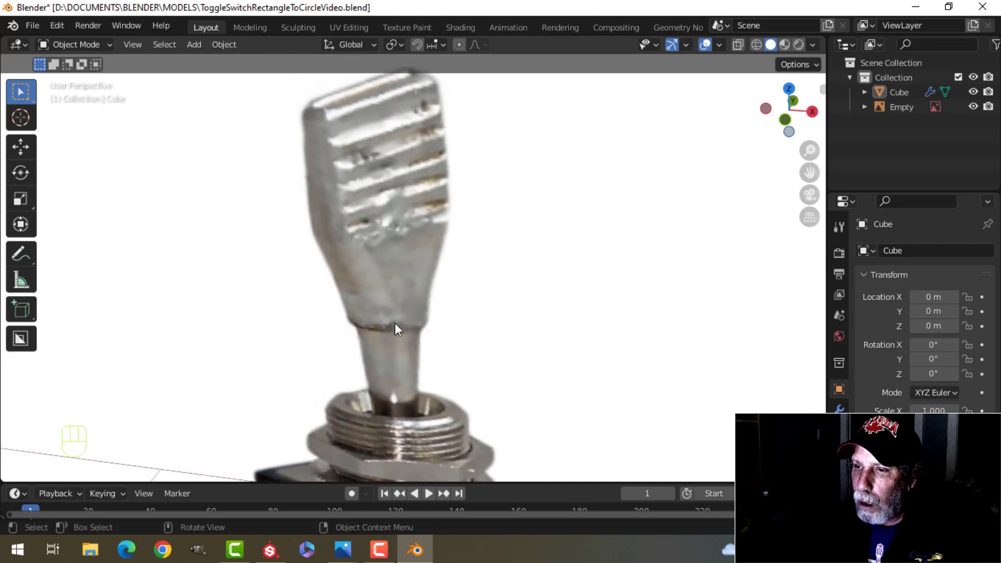
Return to the modelled lever in front view, ready to add a new mesh
scroll(571, 357, down, 9)
shift+middle_drag(628, 302, 383, 122)
middle_drag(441, 253, 499, 268)
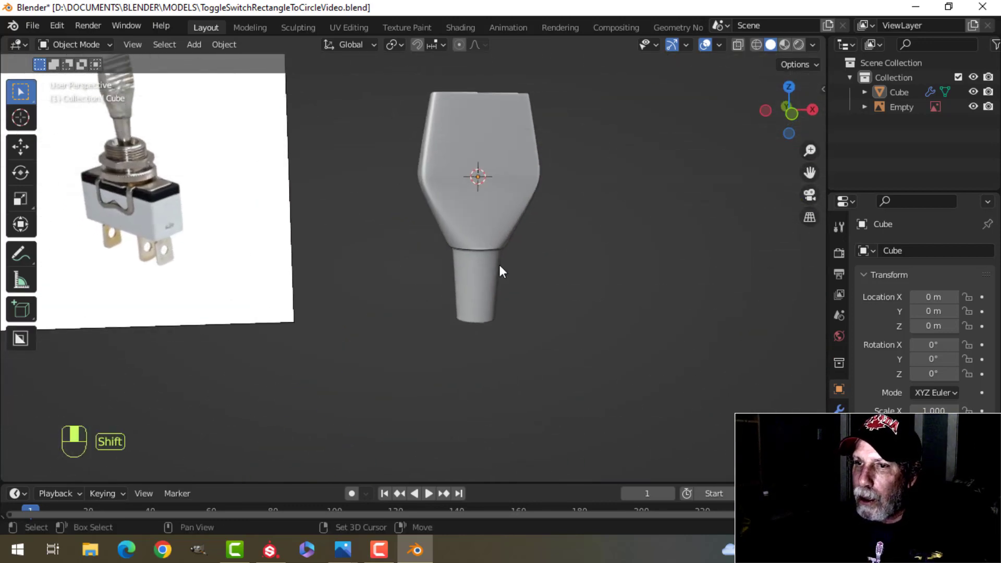
scroll(560, 279, up, 2)
middle_drag(561, 280, 470, 276)
key(KP_1)
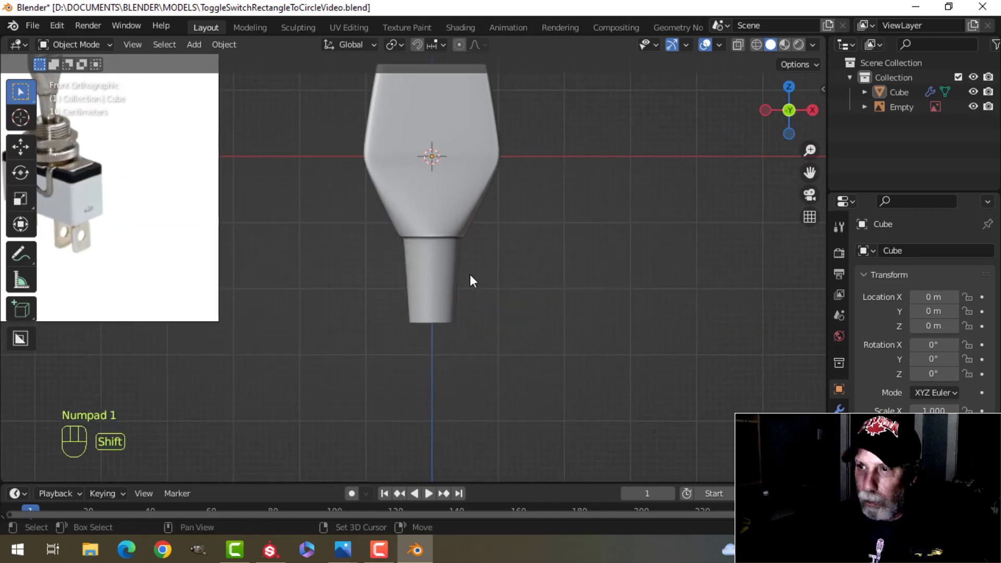
key(shift+a)
Add a circle mesh at the origin with 16 vertices
mouse_move(427, 221)
click(527, 249)
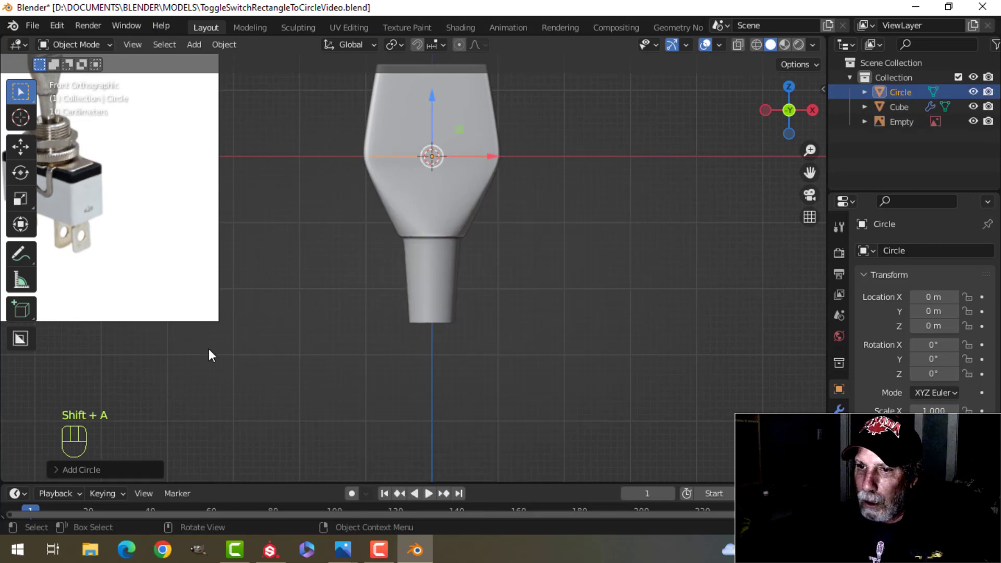
click(105, 470)
click(189, 309)
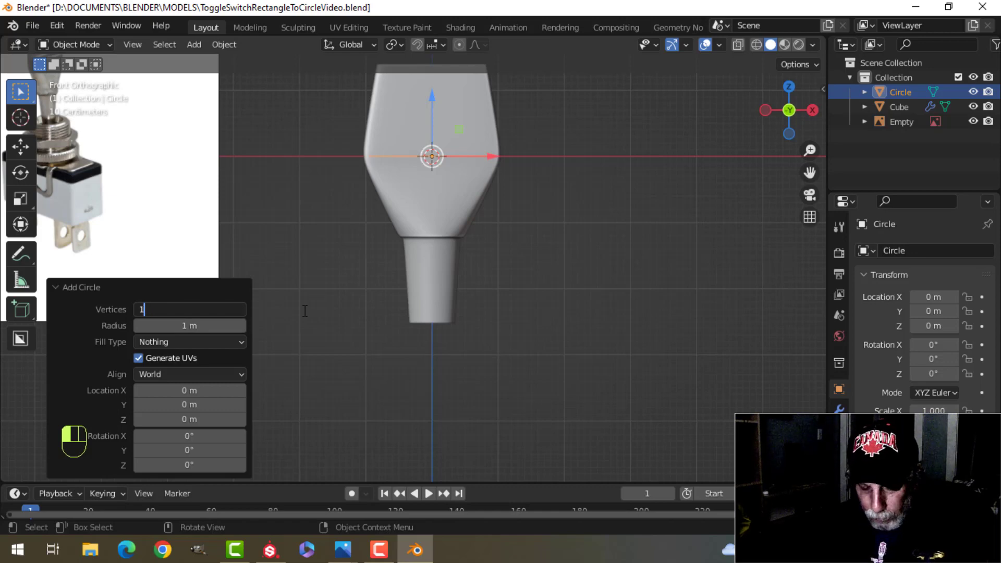
scroll(420, 274, down, 3)
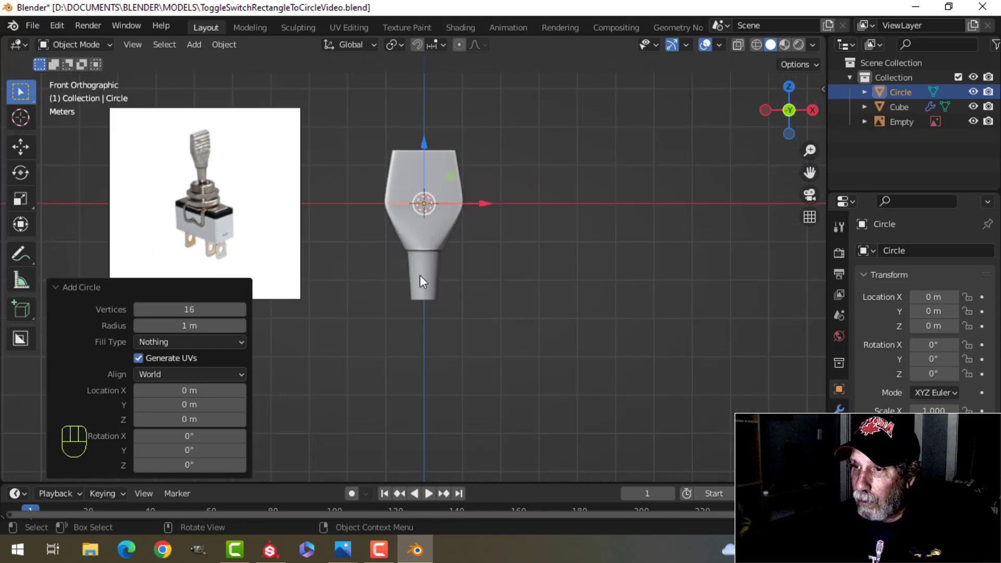
Scale the circle to 1.335, lower it to the stem's bottom, then shrink it to 0.951
key(Tab)
key(s)
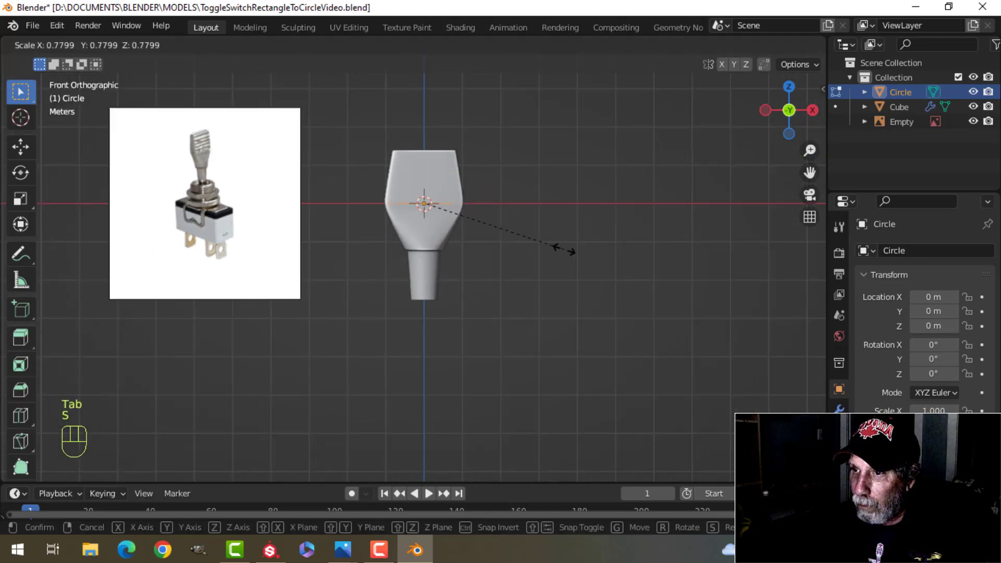
click(672, 241)
drag(423, 148, 437, 201)
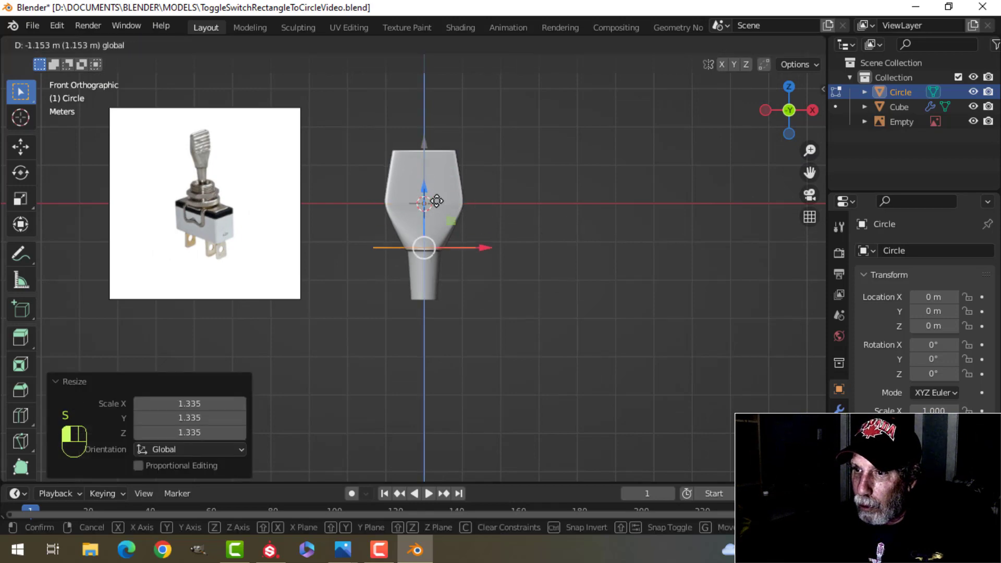
drag(439, 236, 439, 235)
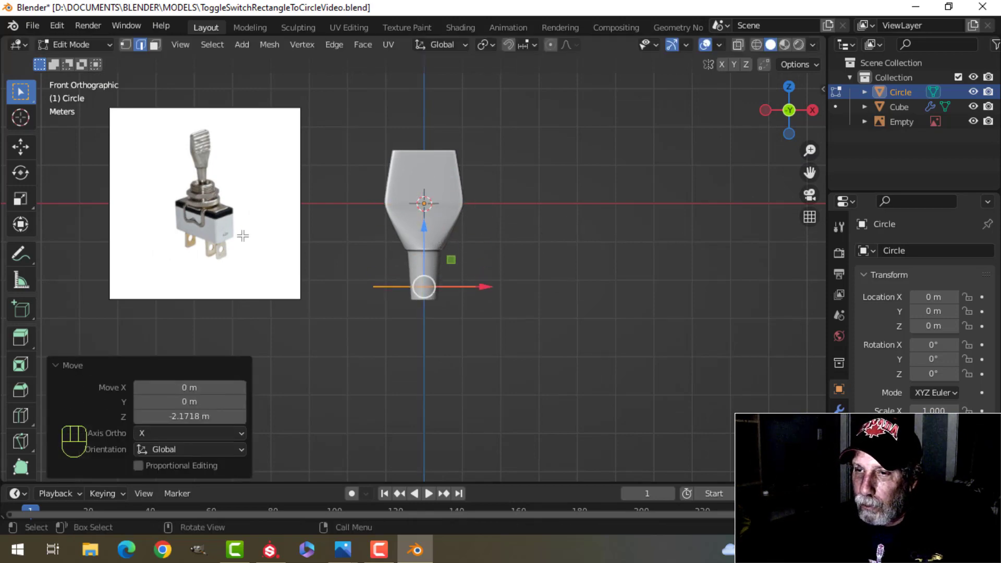
scroll(229, 231, up, 3)
key(Caps_Lock)
shift+middle_drag(160, 207, 276, 269)
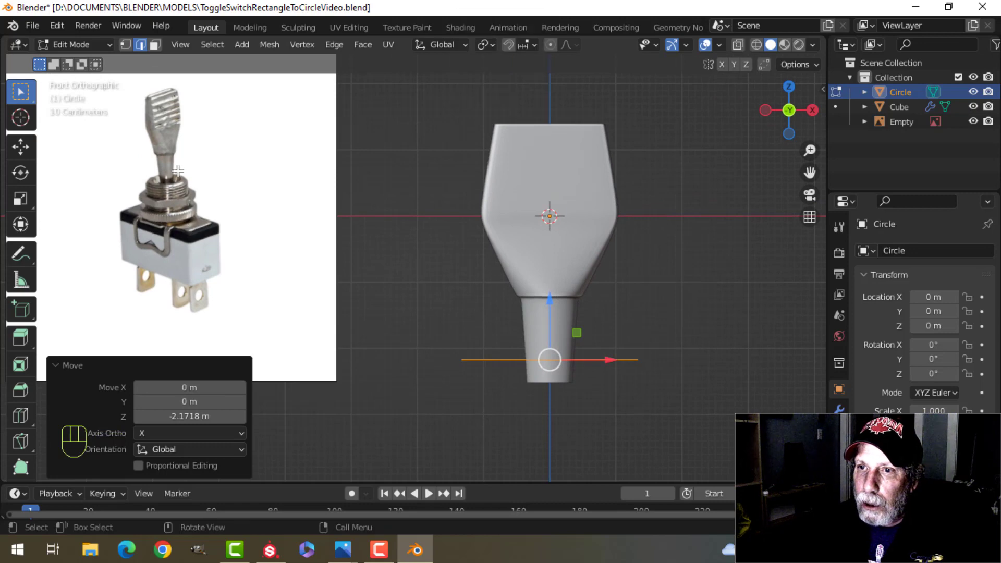
middle_drag(537, 213, 565, 279)
key(s)
click(554, 277)
Extrude the circle's vertex ring downward into a bushing wall
key(1)
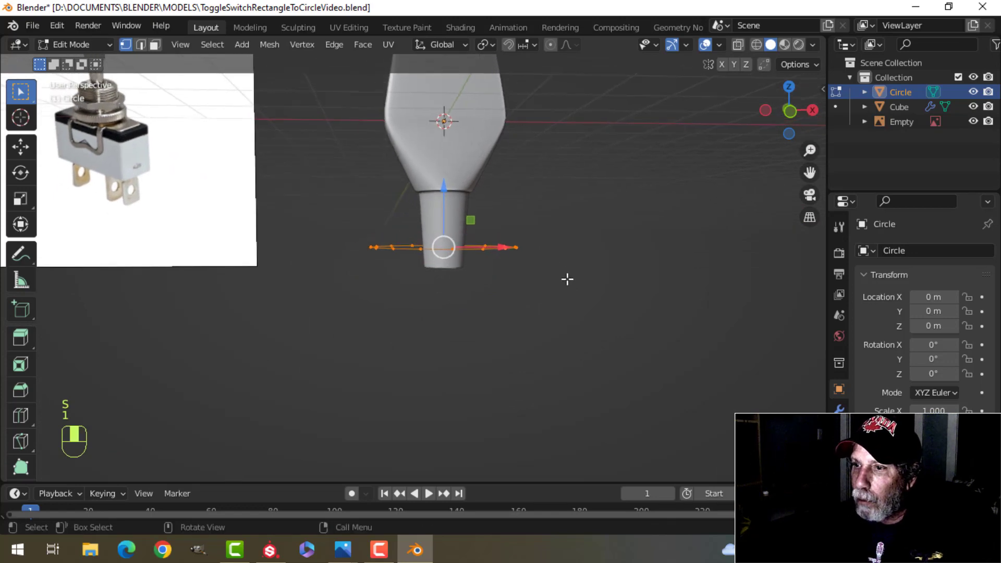
key(e)
click(550, 277)
key(e)
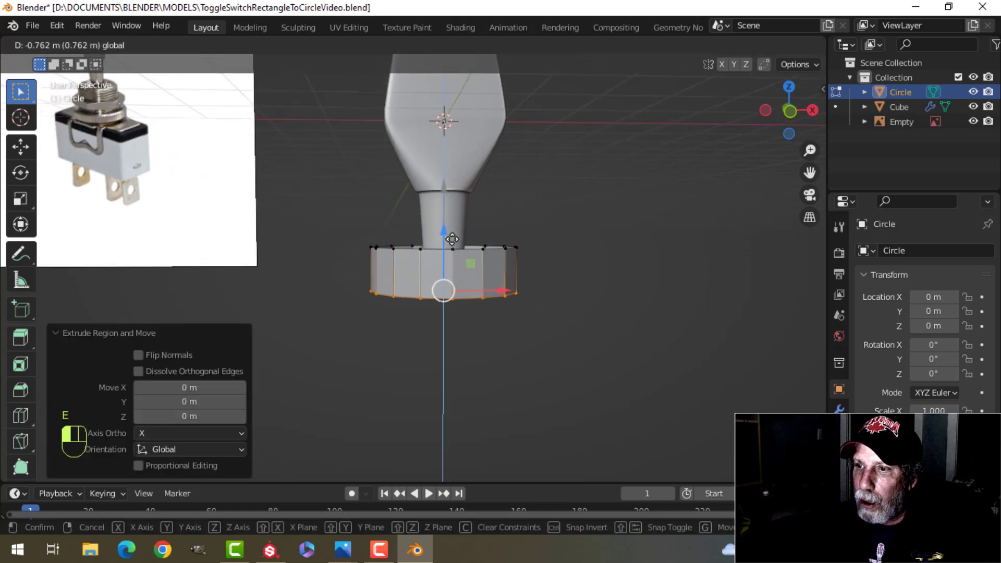
click(452, 282)
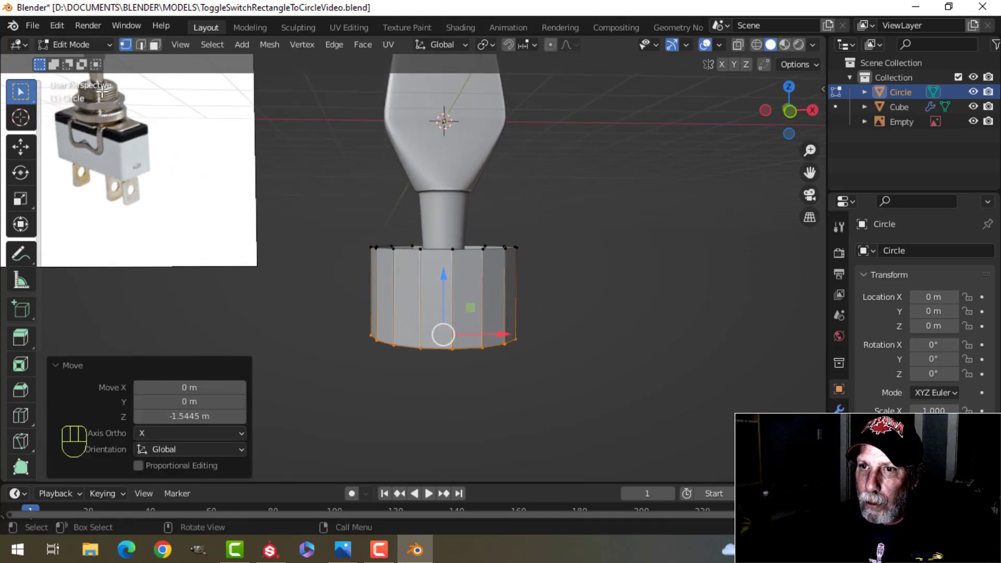
Extrude the bushing's top edge ring in place and shrink it inward
middle_drag(479, 256, 474, 283)
key(alt+a)
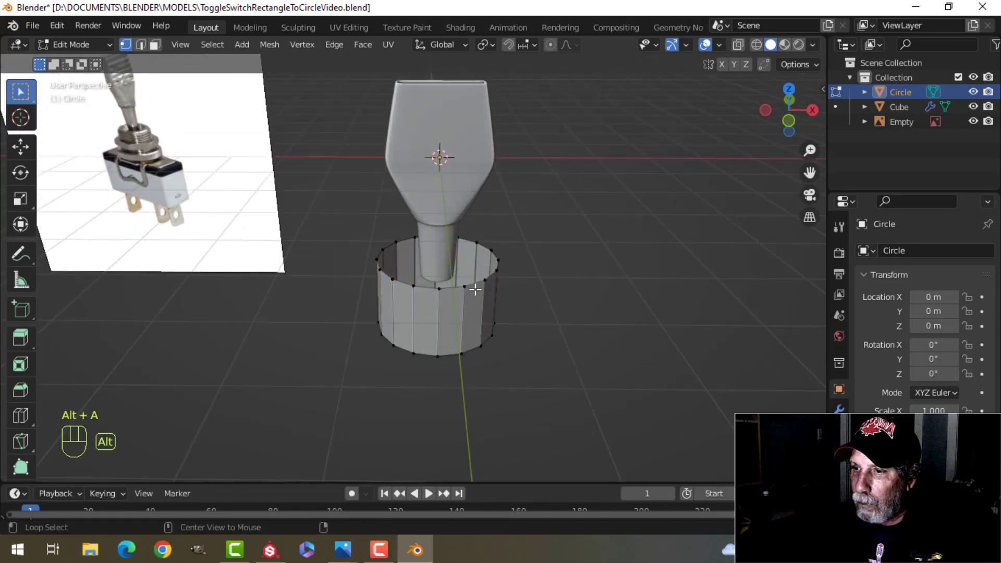
alt+shift+click(483, 282)
key(e)
right_click(584, 272)
key(s)
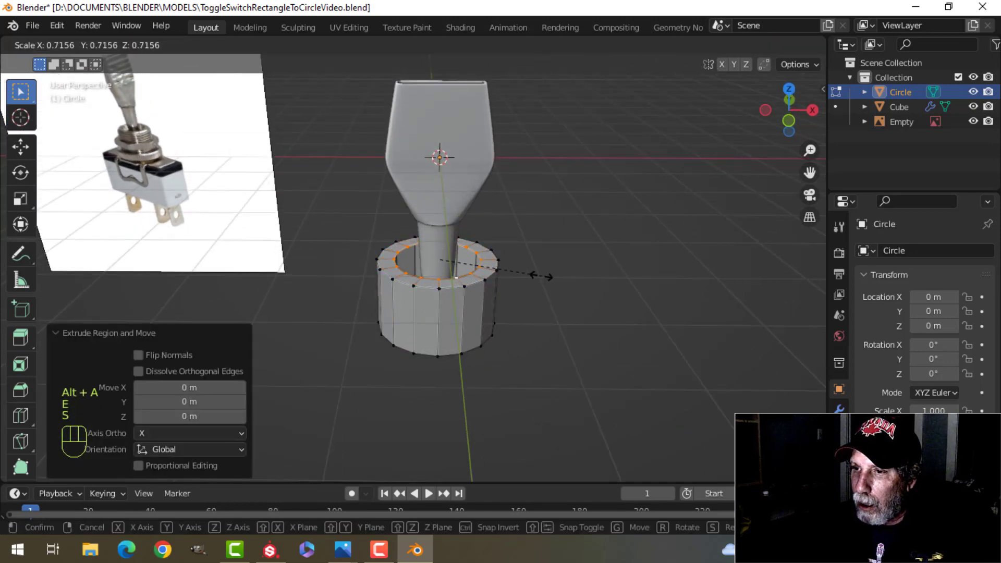
click(569, 275)
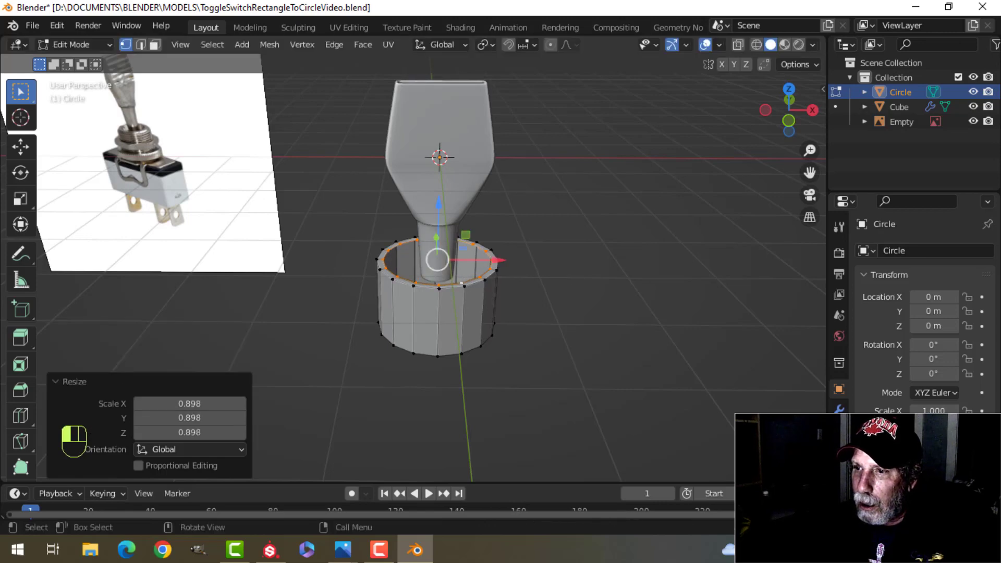
Inset a smaller inner ring and push it down into the bushing
shift+middle_drag(569, 275, 545, 259)
key(e)
key(s)
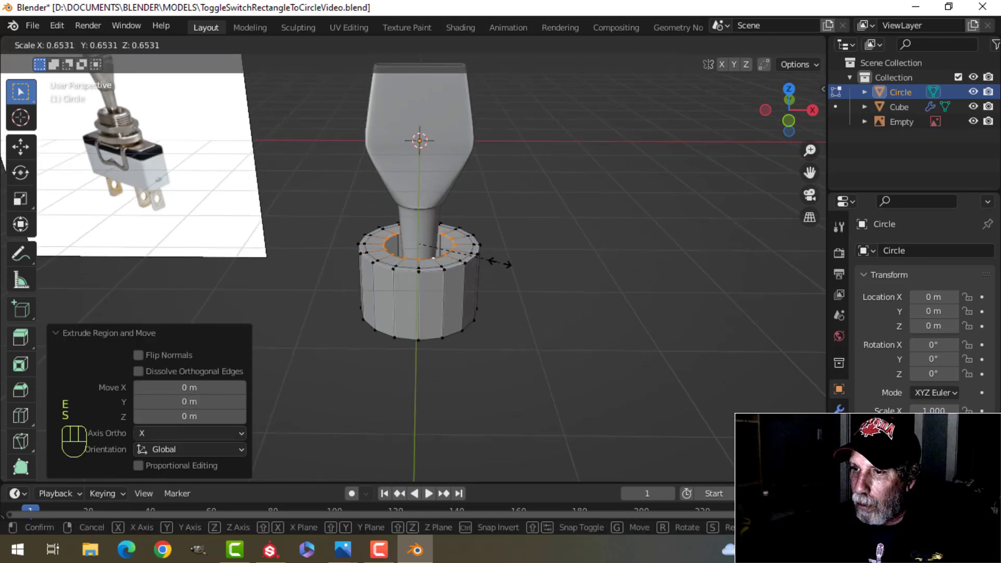
click(491, 263)
key(e)
key(z)
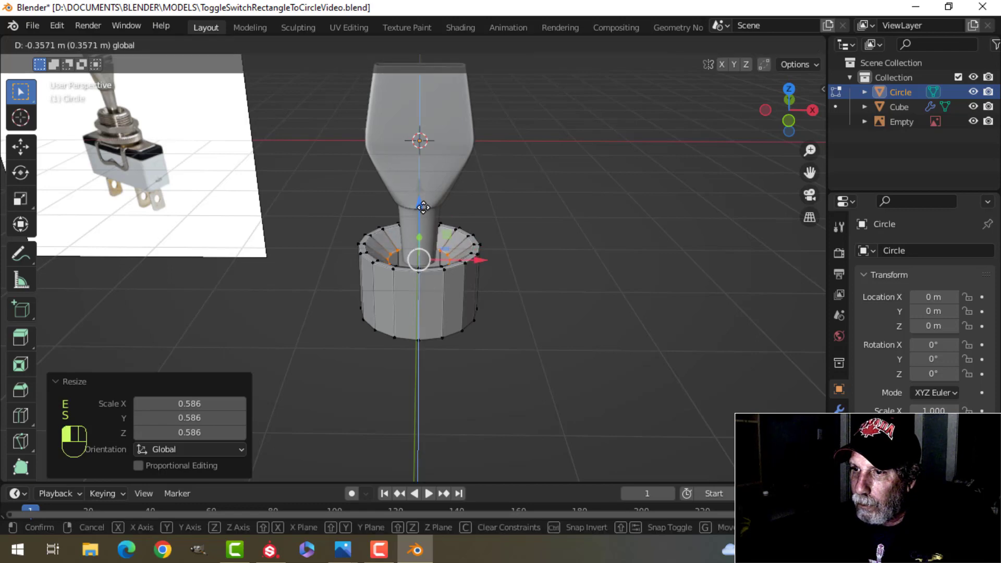
drag(422, 206, 422, 206)
Add another scaled inset ring and lower it deeper to form the stepped recess
scroll(554, 245, up, 2)
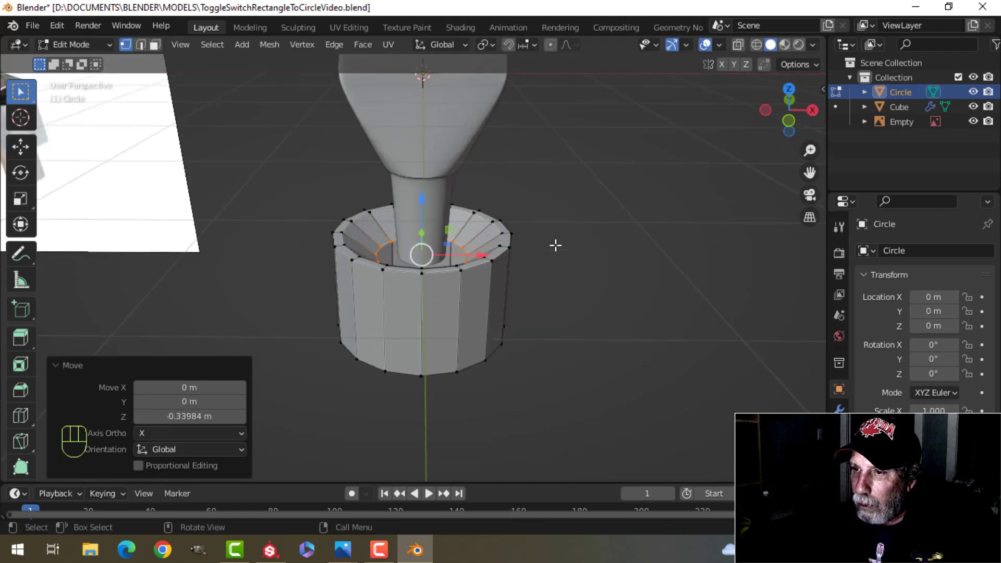
shift+middle_drag(584, 238, 530, 232)
key(e)
key(s)
click(530, 255)
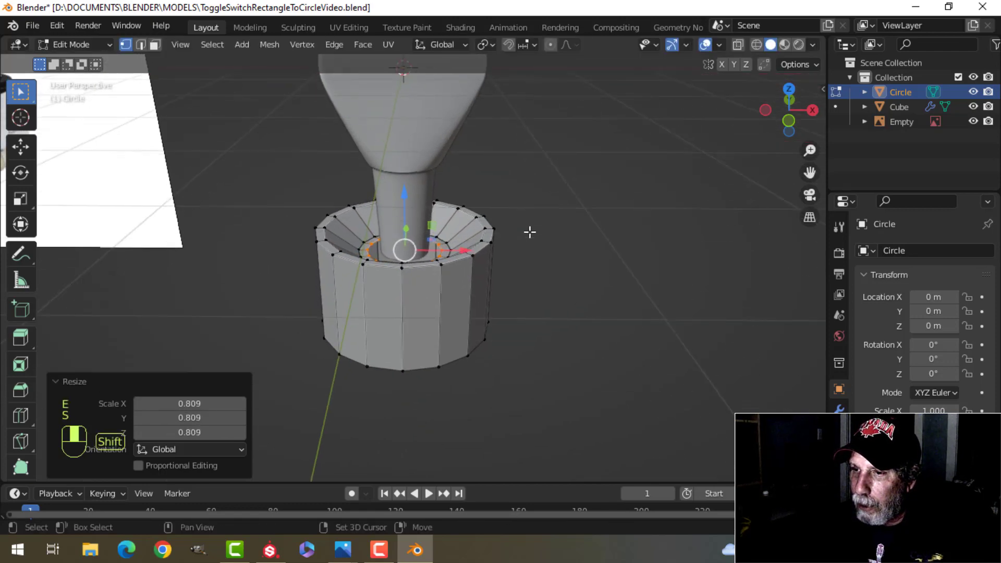
key(e)
right_click(527, 233)
drag(406, 194, 419, 218)
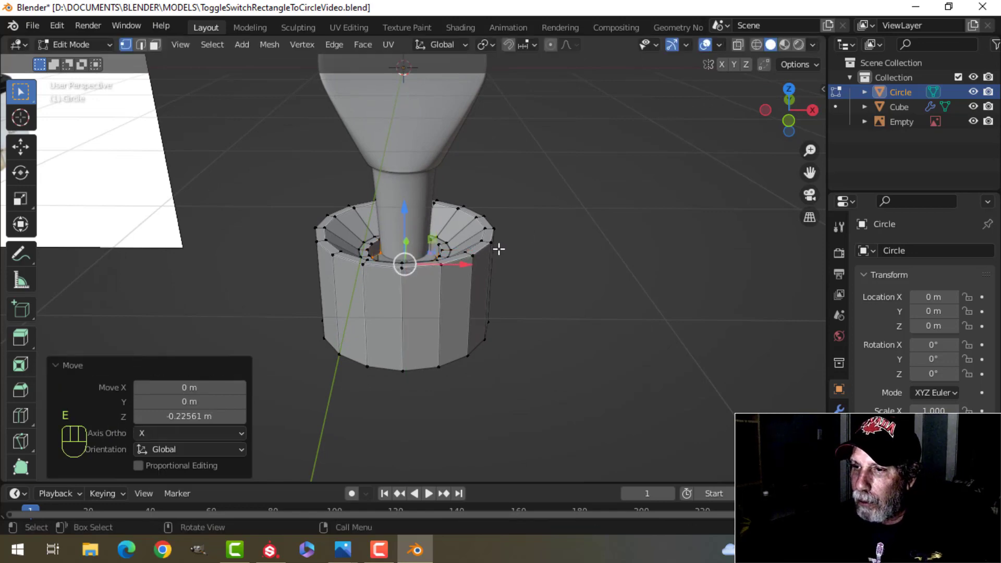
key(Tab)
scroll(500, 254, up, 2)
key(Tab)
Bevel the bushing's outer rim, inner step and hole edge loops
key(alt+a)
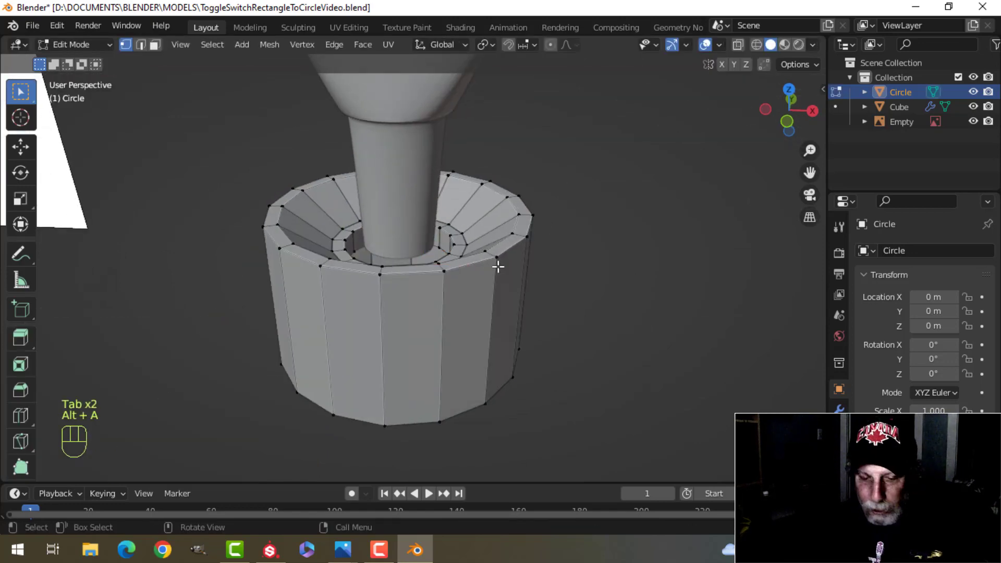
key(2)
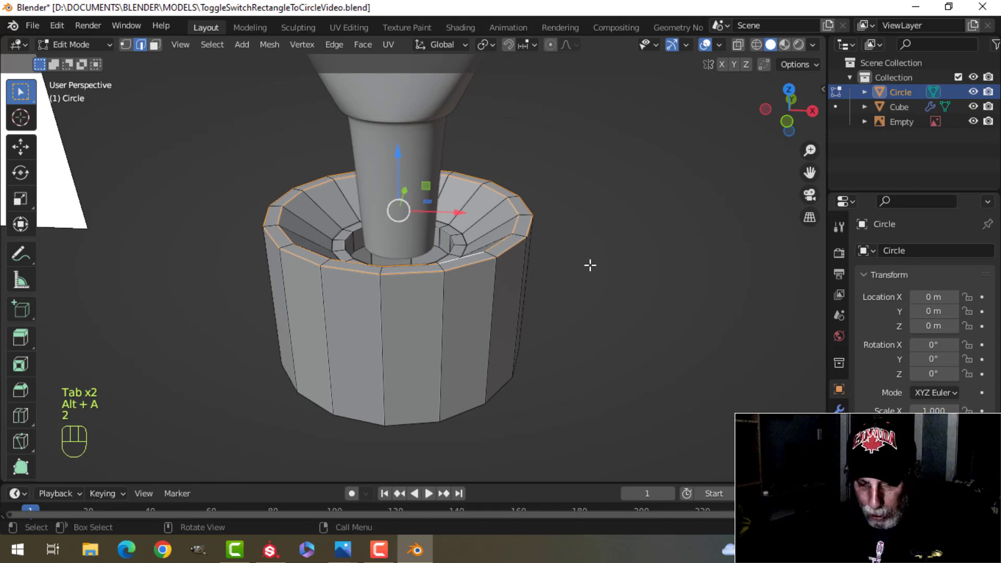
key(ctrl+b)
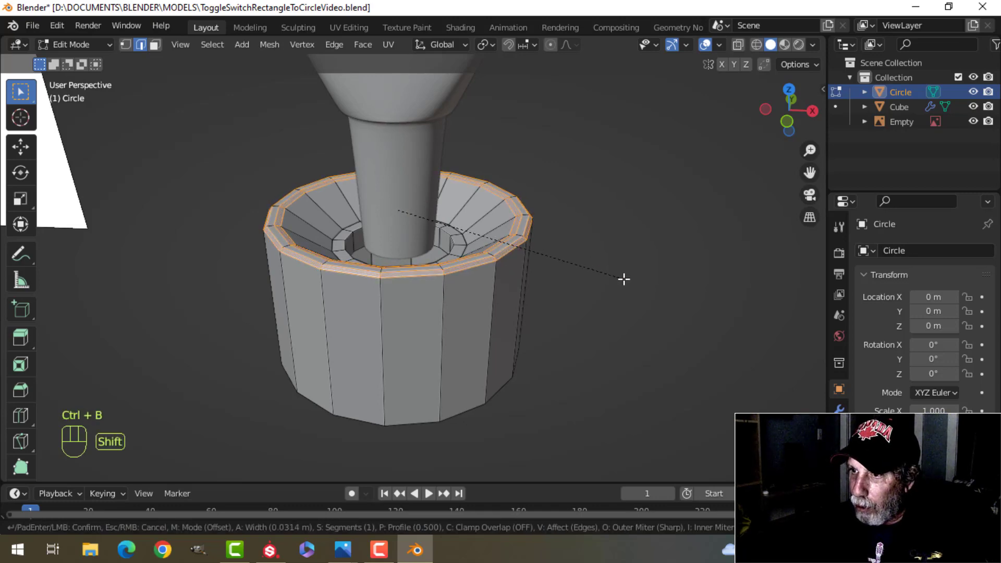
click(624, 278)
key(alt+a)
scroll(500, 250, up, 2)
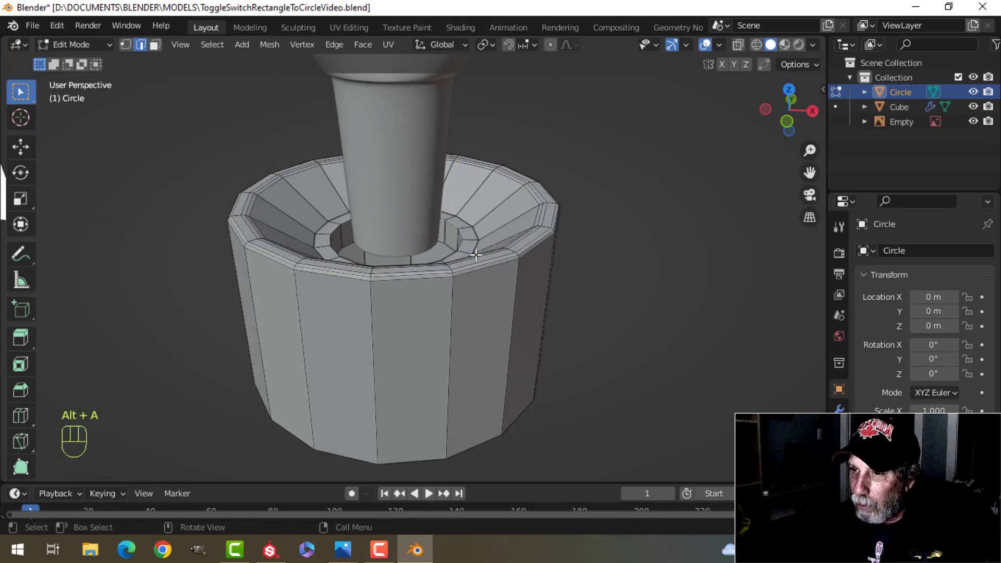
key(ctrl+b)
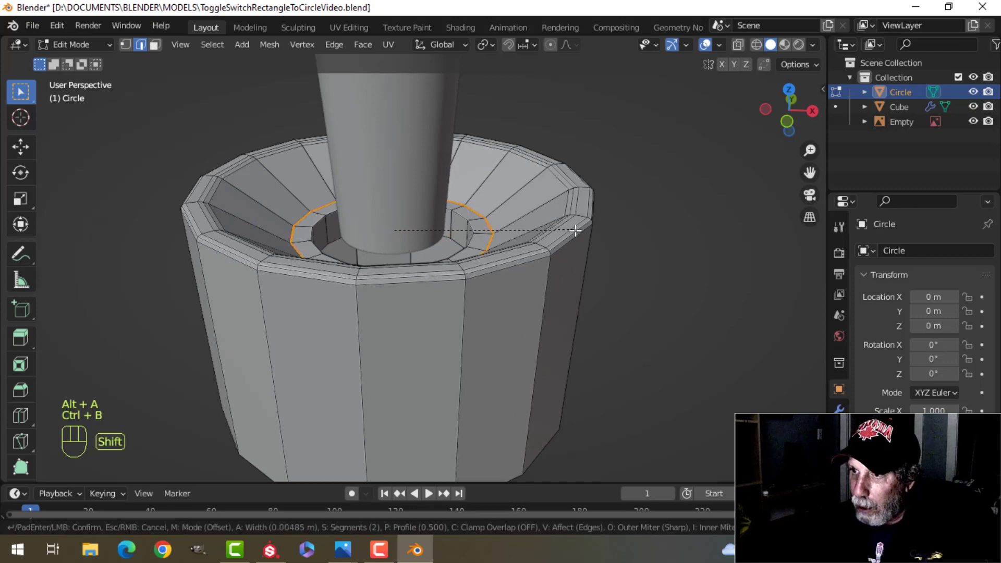
click(618, 223)
key(alt+a)
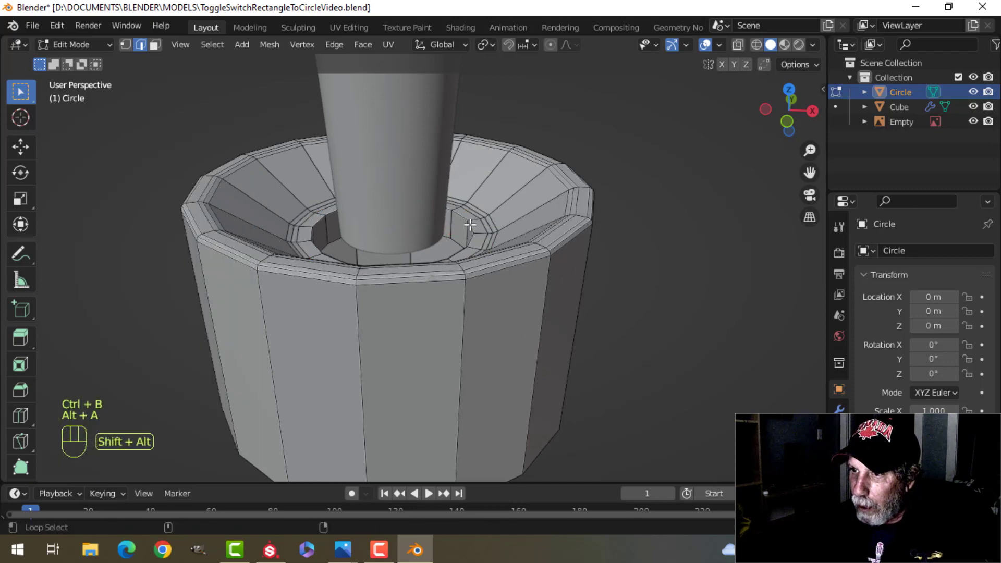
alt+shift+click(471, 228)
key(ctrl+b)
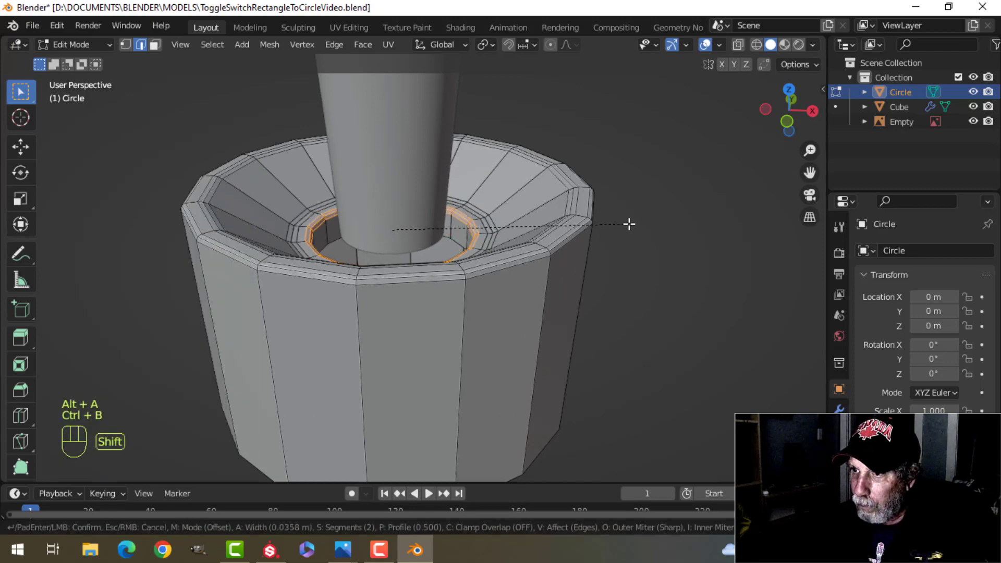
click(627, 224)
Lengthen the bushing by lowering its bottom edge loop straight down along Z
key(Tab)
scroll(583, 325, down, 2)
scroll(582, 325, down, 3)
key(Tab)
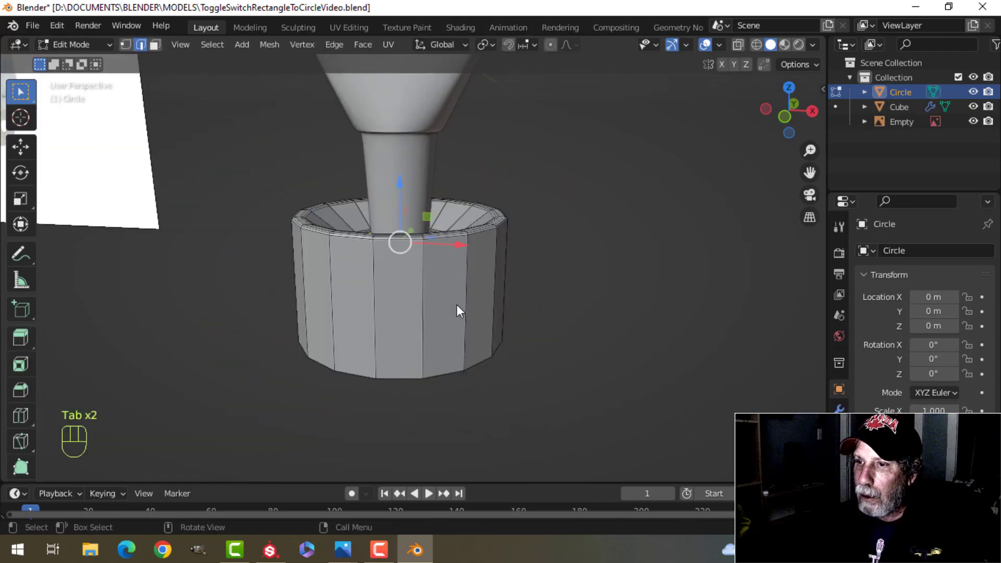
key(alt+a)
alt+click(473, 370)
middle_drag(505, 358, 536, 261)
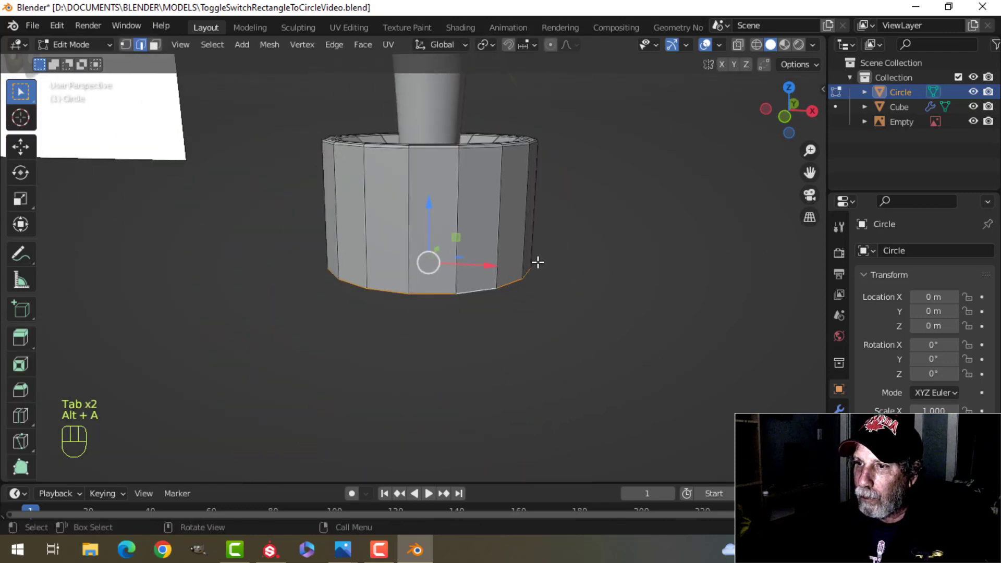
key(g)
key(z)
click(435, 231)
Add seven evenly spaced horizontal loop cuts around the bushing wall
key(ctrl+r)
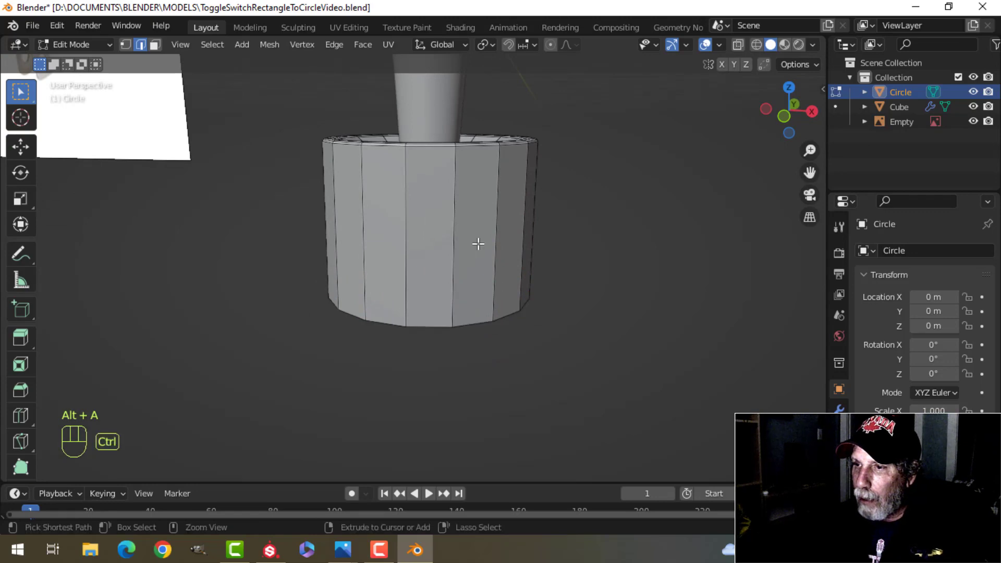
scroll(475, 244, up, 4)
scroll(477, 243, up, 2)
click(476, 242)
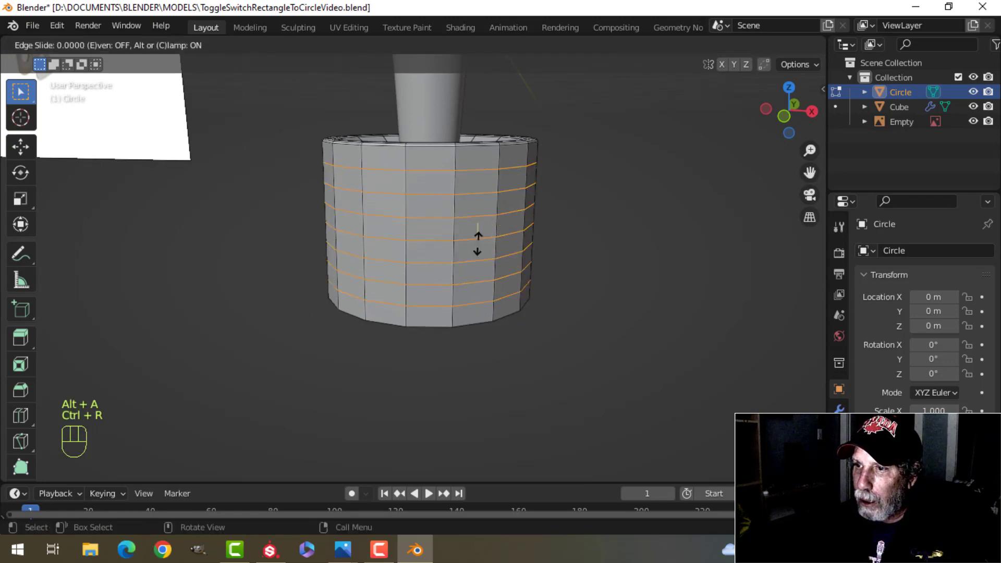
right_click(538, 214)
Bevel the seven loops into bands, fatten them into thread ridges, and add subdivision level 1
key(ctrl+b)
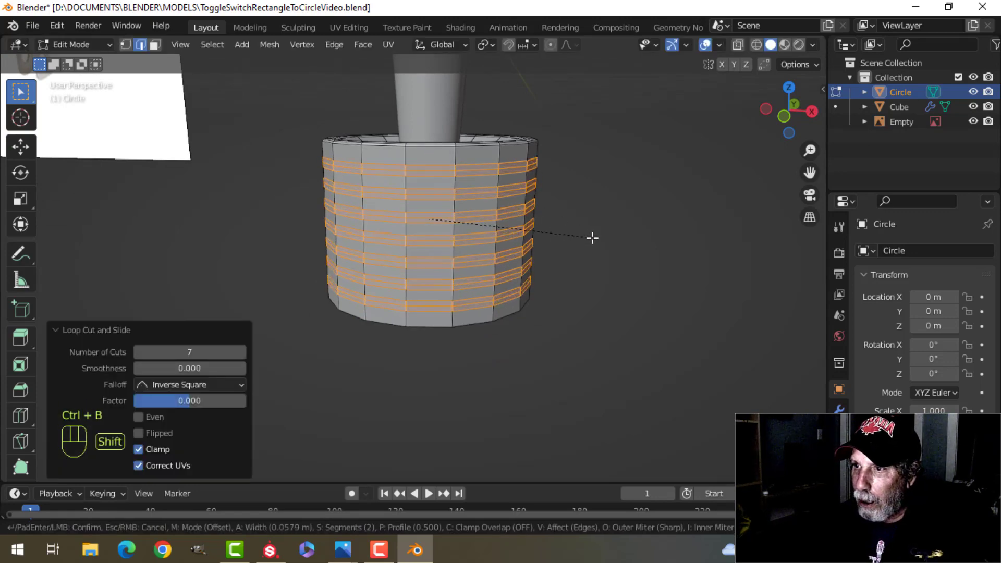
click(594, 240)
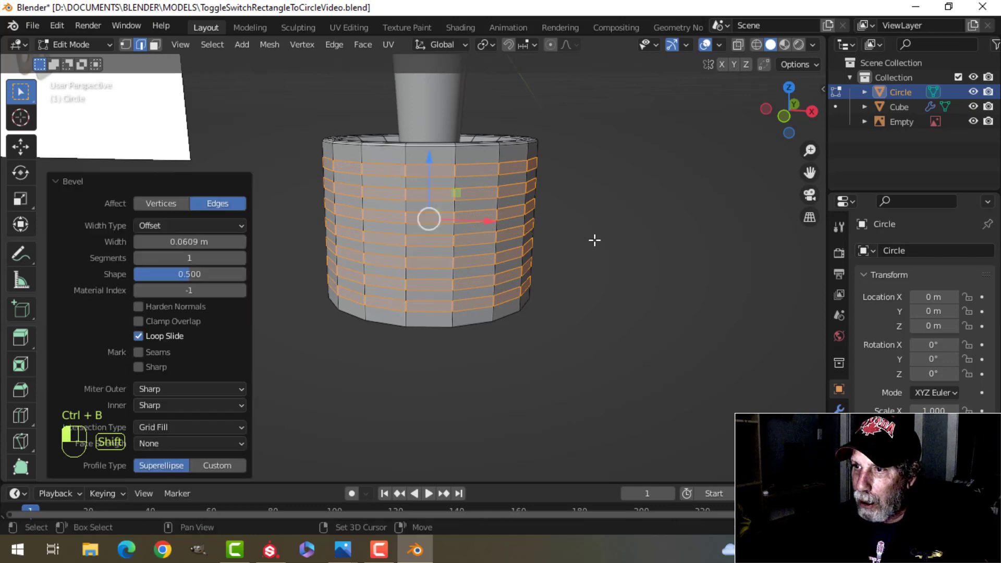
key(e)
key(alt+s)
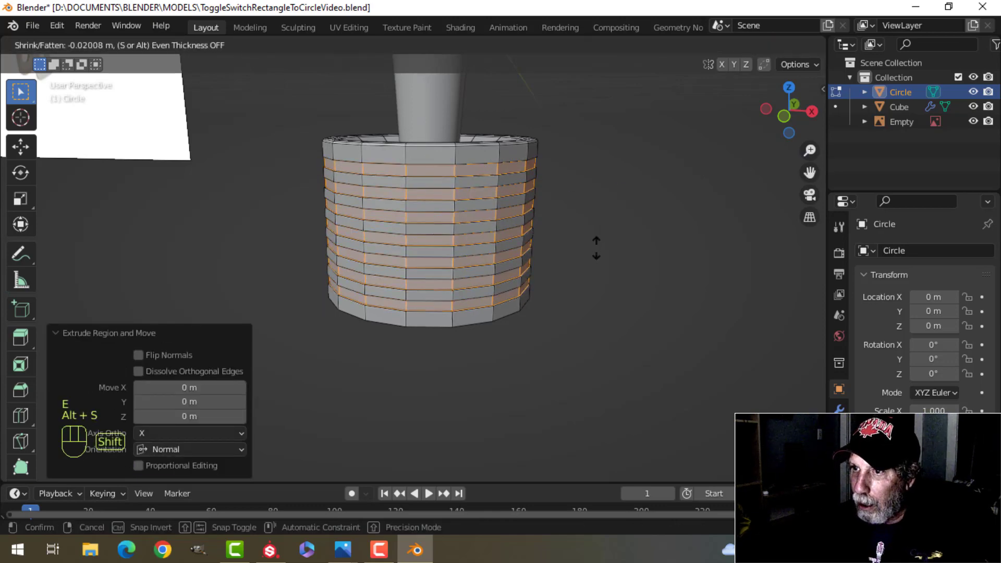
click(595, 219)
key(alt+a)
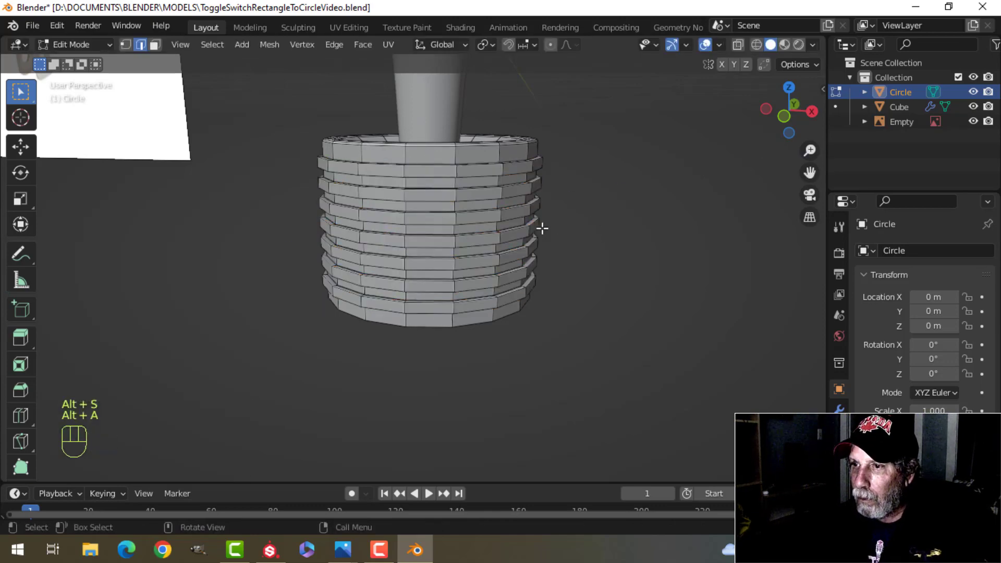
key(Tab)
key(ctrl+1)
Smooth-shade the bushing and raise its whole mesh slightly
right_click(465, 184)
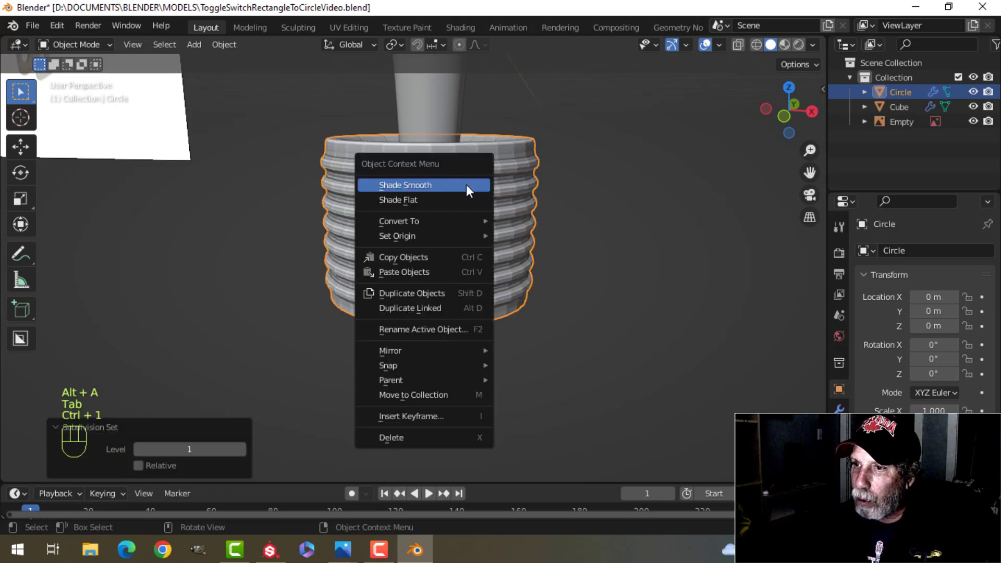
click(466, 184)
key(alt+a)
middle_drag(533, 233, 485, 261)
click(493, 266)
key(Tab)
key(a)
scroll(487, 218, down, 3)
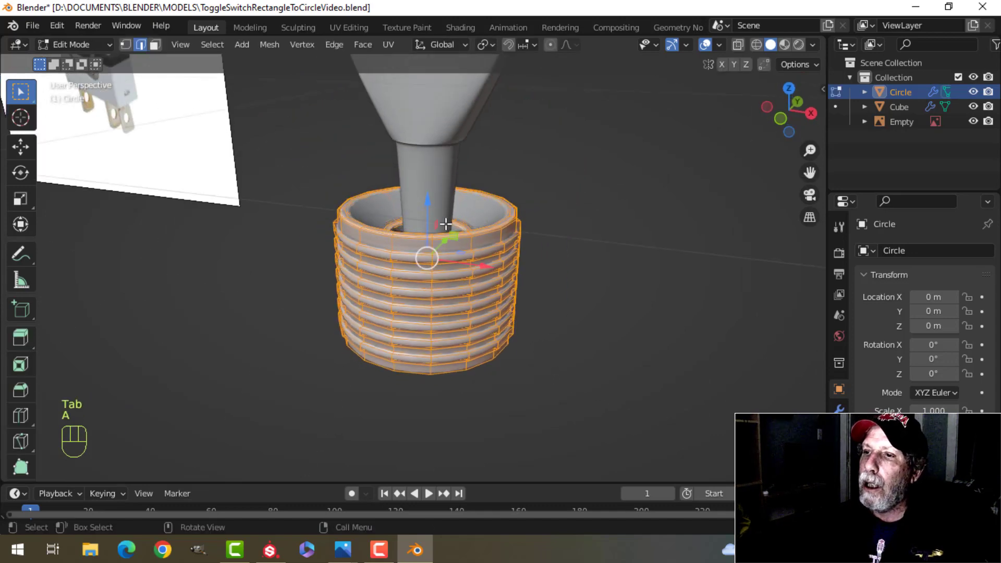
drag(430, 209, 431, 198)
scroll(472, 218, up, 3)
key(alt+a)
shift+middle_drag(472, 218, 471, 292)
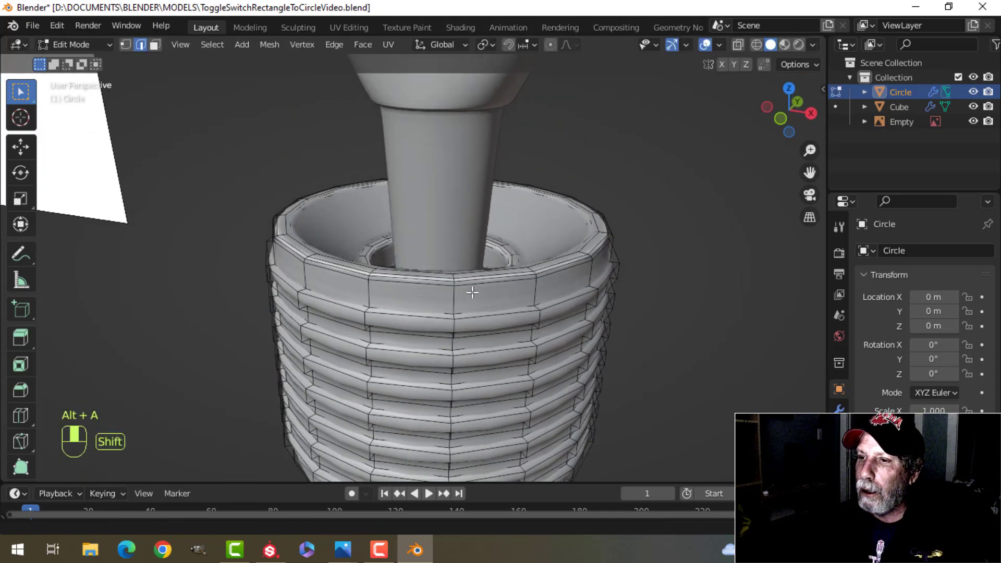
key(Tab)
Scale the lever's lower stem edge ring to 1.097 and move it down on Z
click(468, 255)
key(Tab)
middle_drag(468, 255, 453, 295)
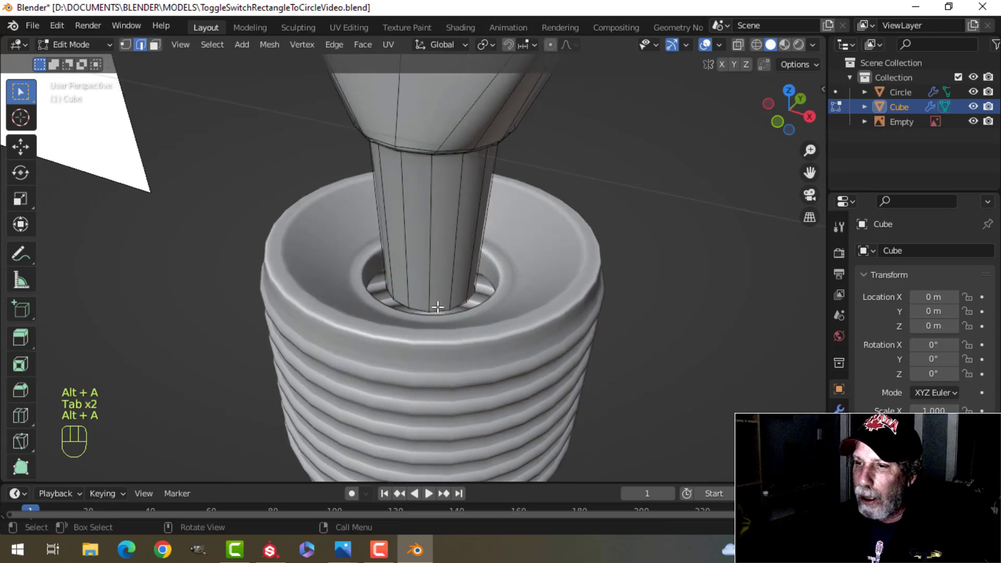
alt+shift+click(448, 306)
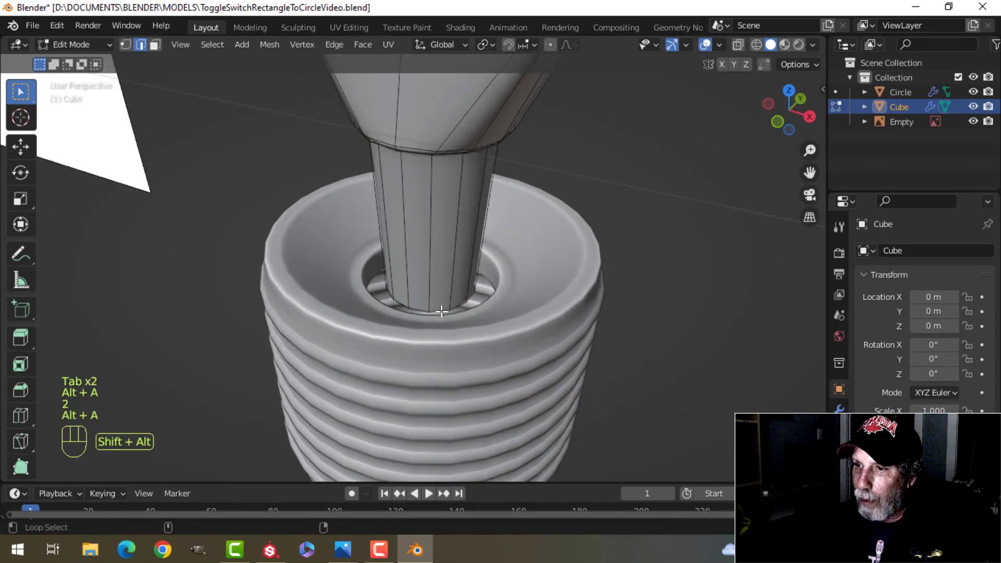
key(s)
click(527, 294)
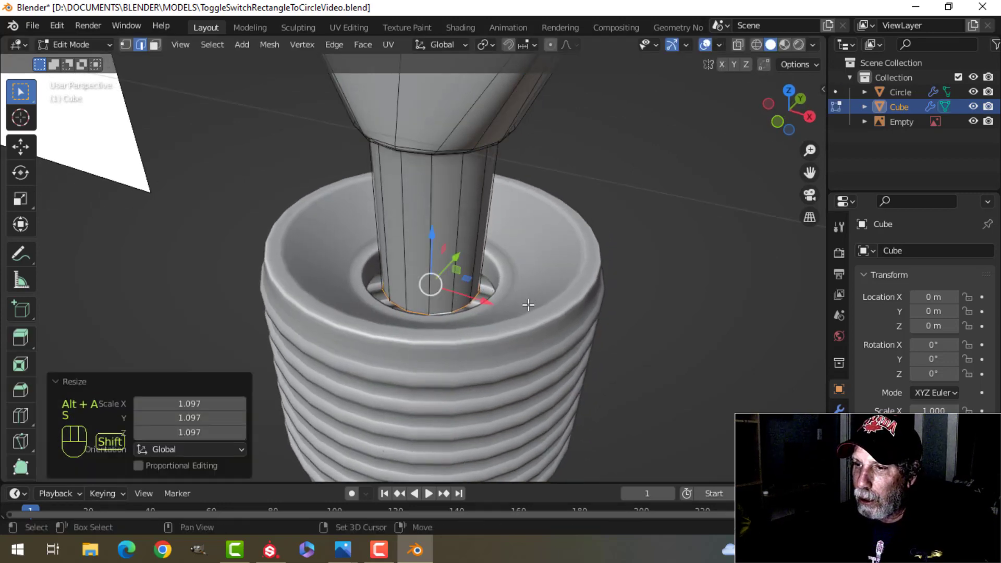
shift+middle_drag(527, 305, 517, 258)
drag(441, 184, 438, 227)
key(Tab)
Scale the whole bushing to about 0.84 horizontally, keeping its height
click(550, 274)
key(Tab)
key(a)
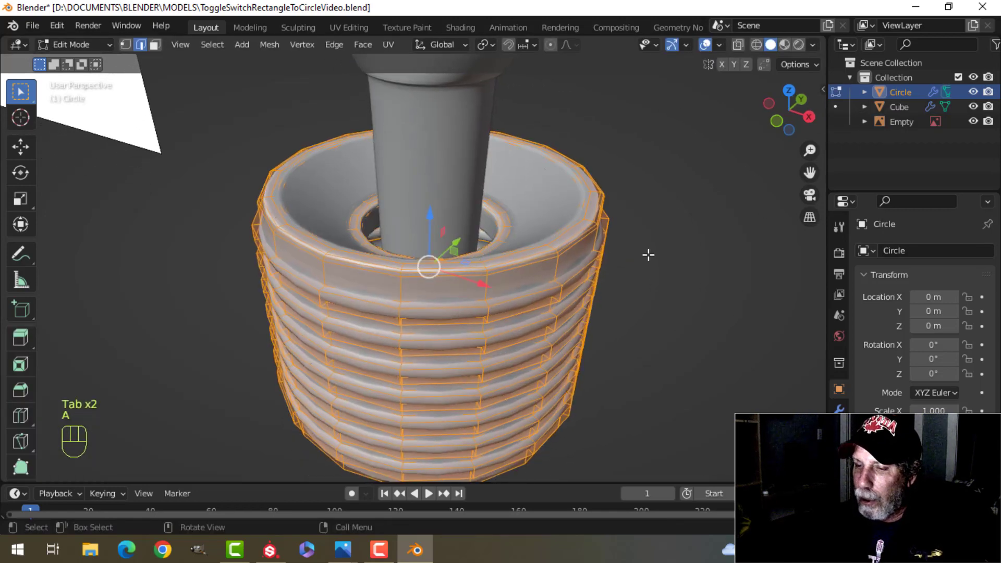
key(s)
key(shift+z)
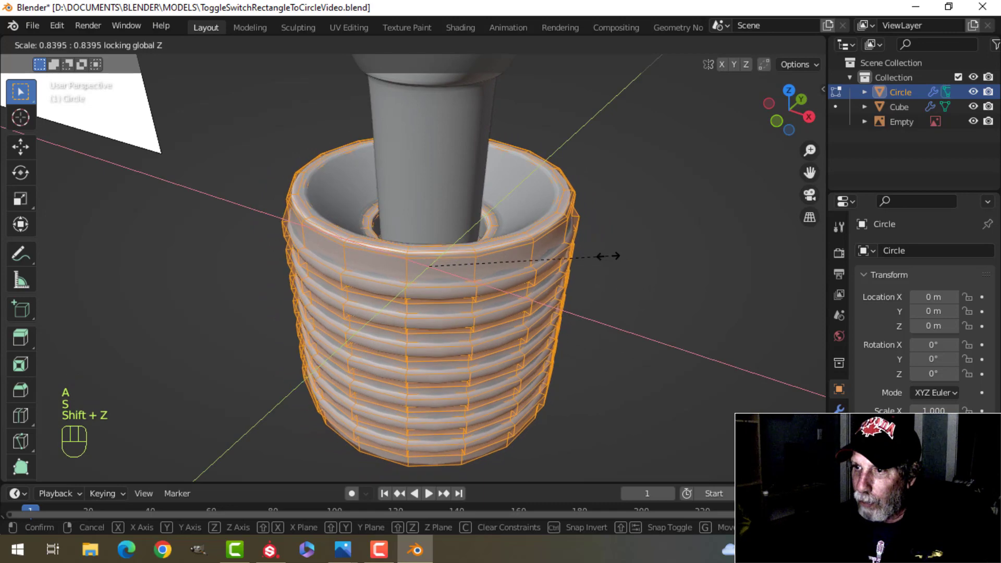
click(609, 256)
key(Tab)
Deselect everything and orbit around the switch model to inspect the narrowed bushing
scroll(514, 276, down, 4)
key(alt+a)
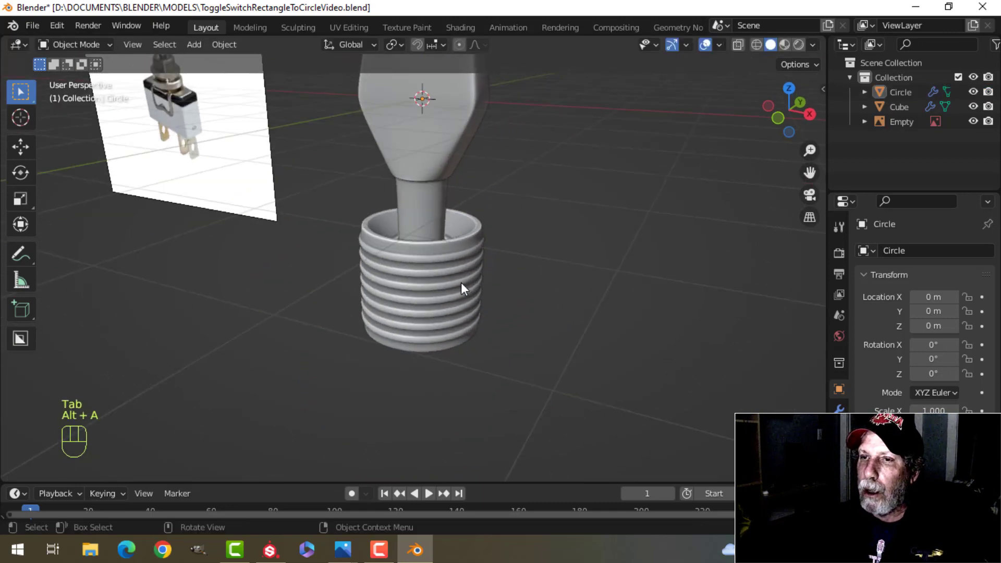
scroll(461, 282, down, 1)
shift+middle_drag(360, 274, 483, 305)
scroll(364, 241, up, 2)
shift+middle_drag(364, 241, 344, 312)
middle_drag(344, 312, 352, 268)
scroll(387, 305, up, 2)
scroll(358, 286, down, 2)
shift+middle_drag(589, 292, 553, 210)
middle_drag(535, 268, 533, 247)
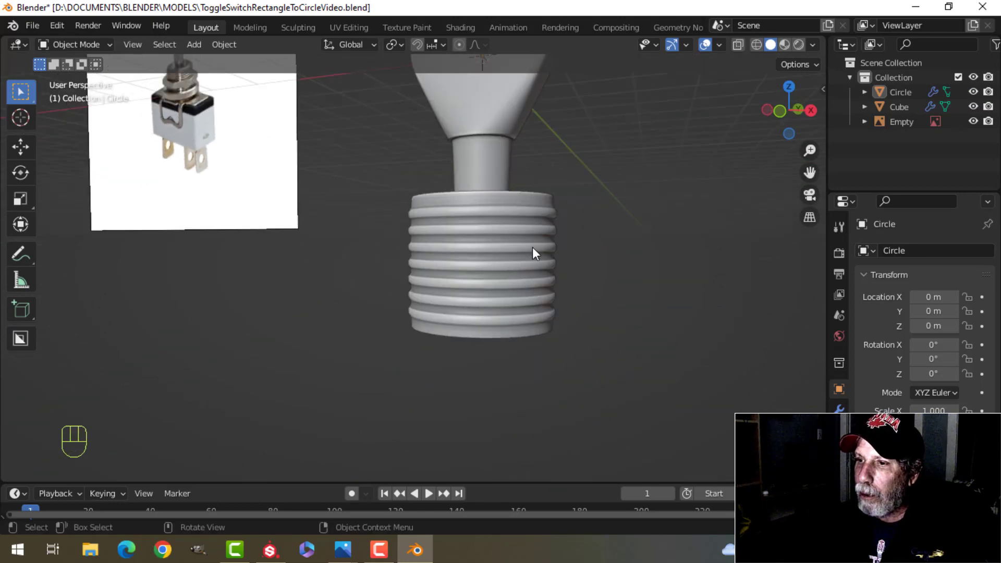
shift+middle_drag(342, 192, 363, 234)
scroll(532, 251, down, 2)
shift+middle_drag(555, 258, 511, 233)
middle_drag(511, 234, 509, 264)
key(shift+a)
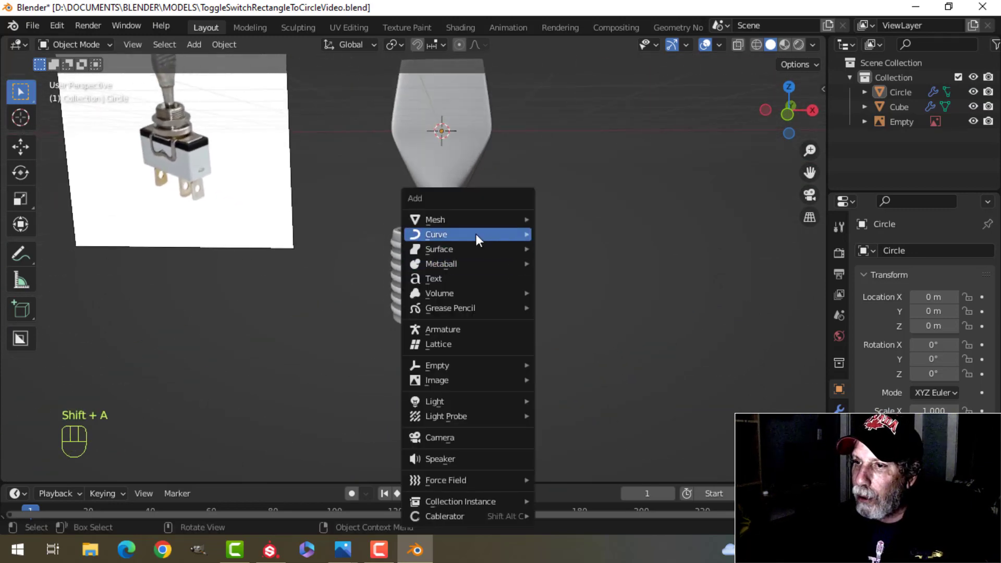
Add a 6-vertex mesh circle, lower it to the bushing's base and scale it up
mouse_move(492, 218)
click(570, 248)
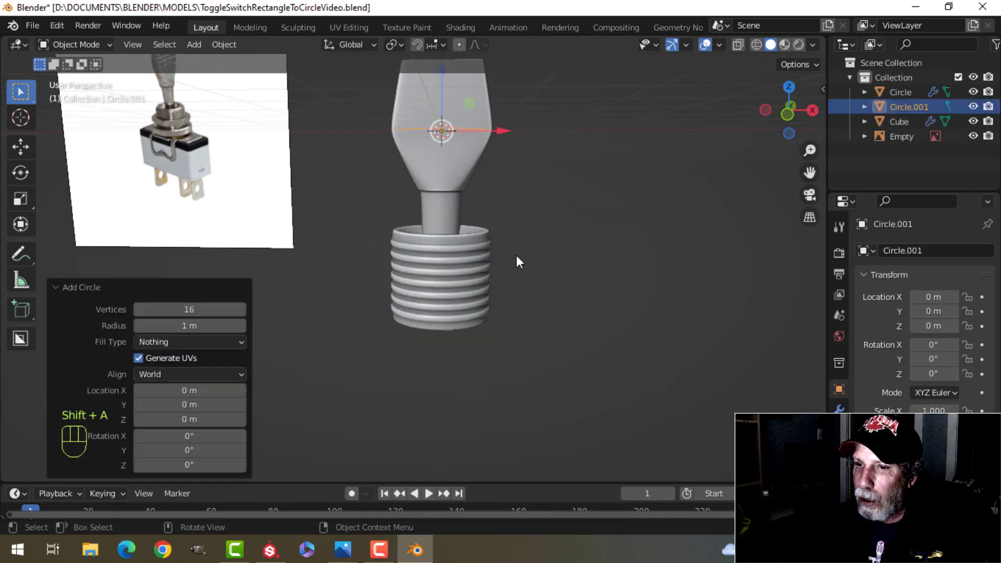
click(187, 309)
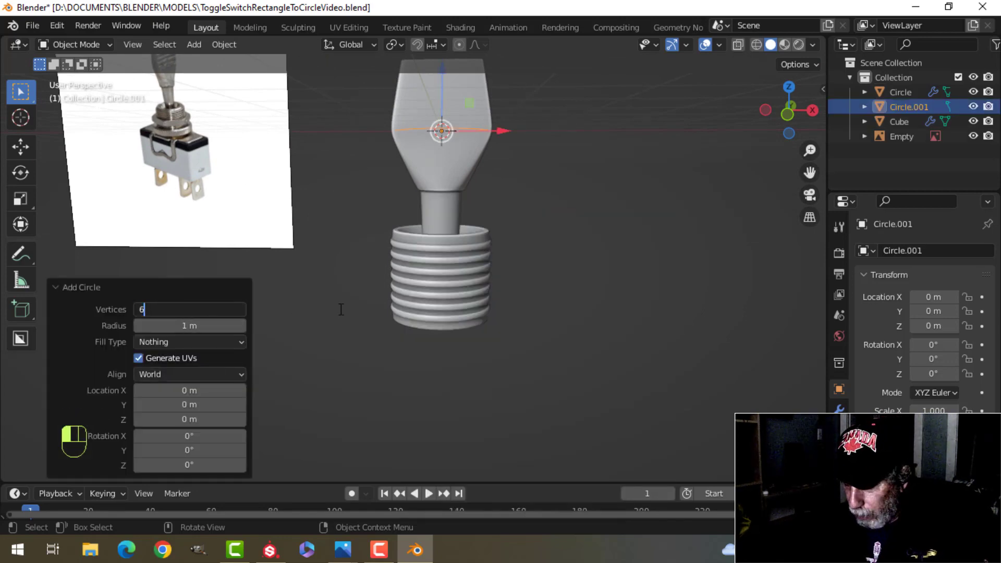
key(Return)
scroll(357, 309, down, 3)
key(Tab)
middle_drag(513, 224, 507, 247)
drag(433, 144, 434, 227)
key(s)
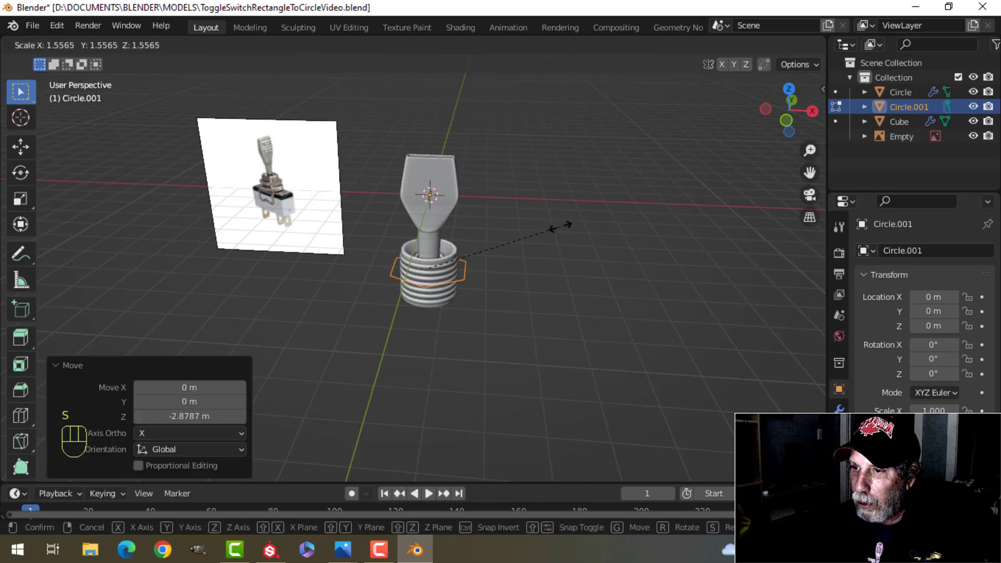
click(560, 227)
Fill the hexagon, extrude it into a nut, and lower it about 0.32 m
scroll(539, 250, up, 3)
middle_drag(518, 288, 525, 272)
key(f)
shift+middle_drag(524, 327, 527, 286)
key(e)
click(525, 271)
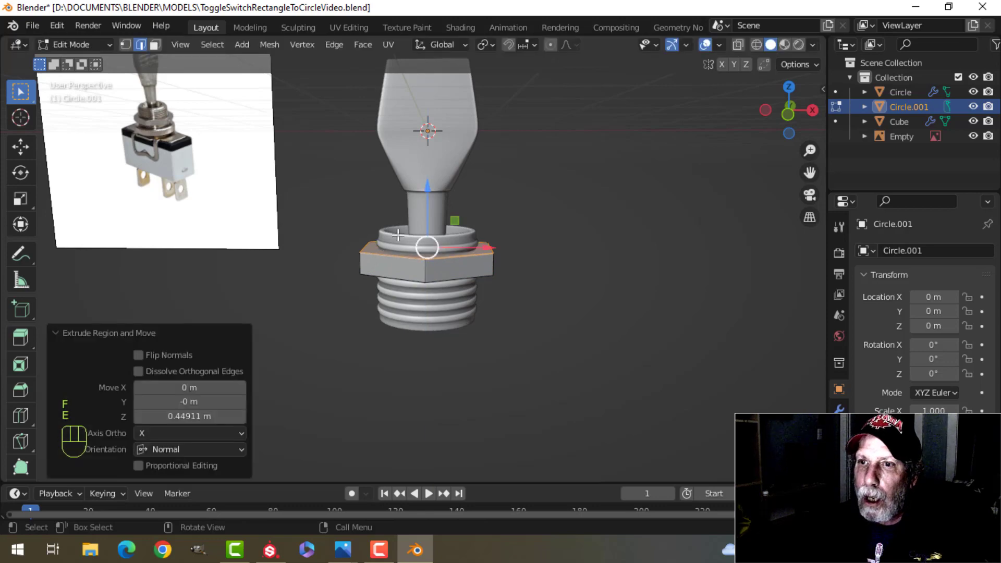
key(a)
drag(431, 205, 432, 228)
Bevel the hex nut's edges with a finely adjusted width
scroll(570, 284, up, 2)
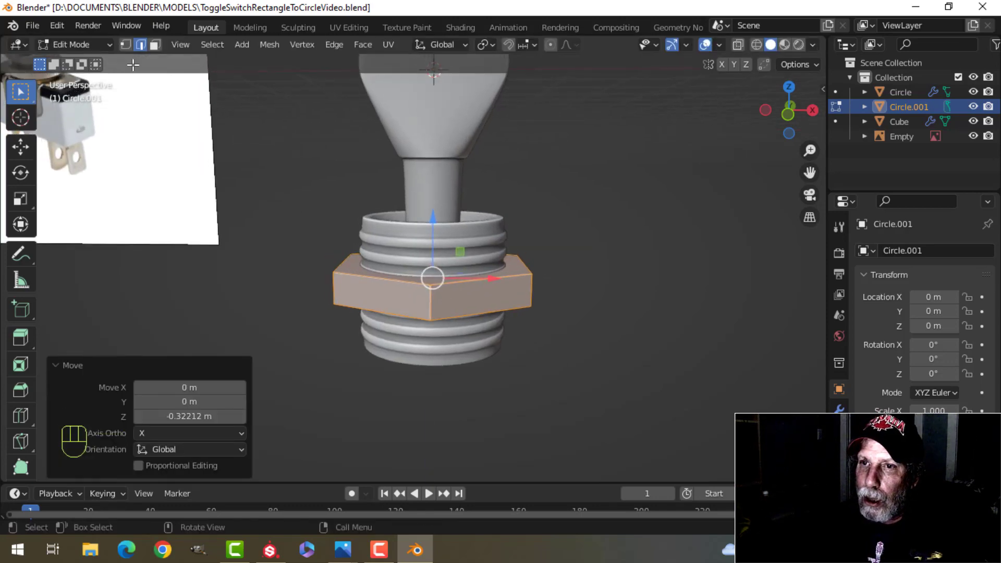
middle_drag(511, 338, 532, 315)
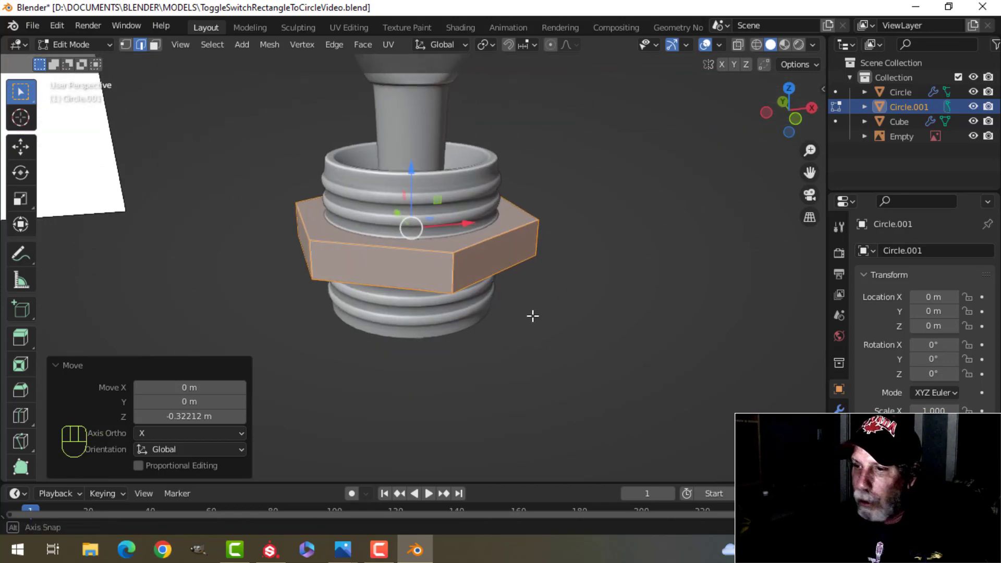
key(ctrl+b)
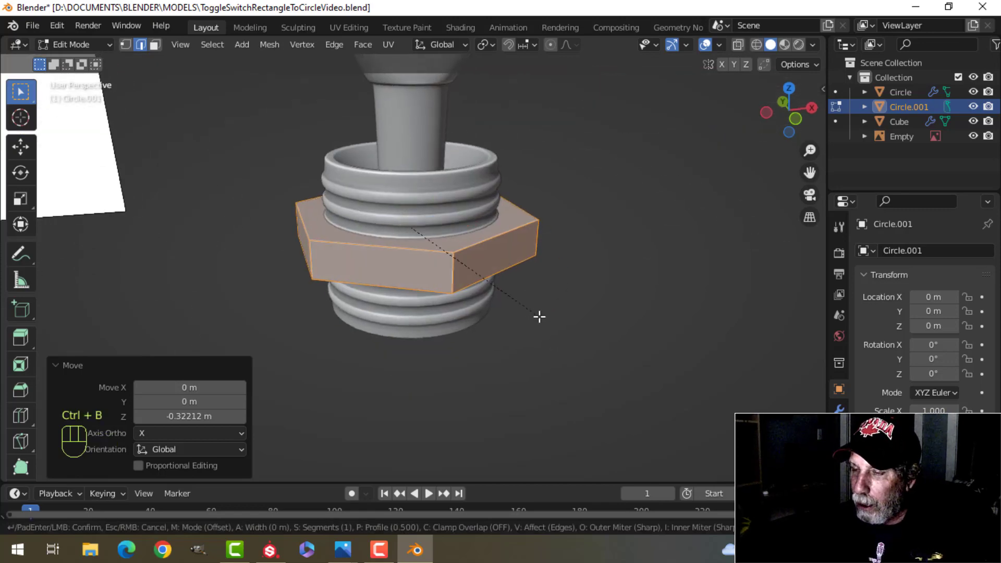
key(shift)
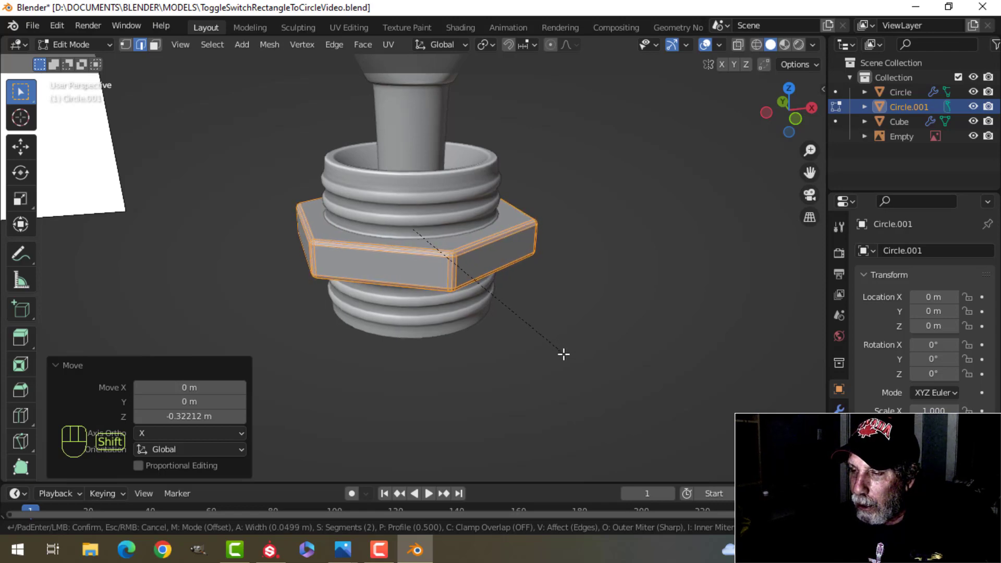
click(563, 354)
key(Tab)
Smooth-shade the nut, add a Weighted Normal modifier, and enable Auto Smooth at 30°
right_click(502, 248)
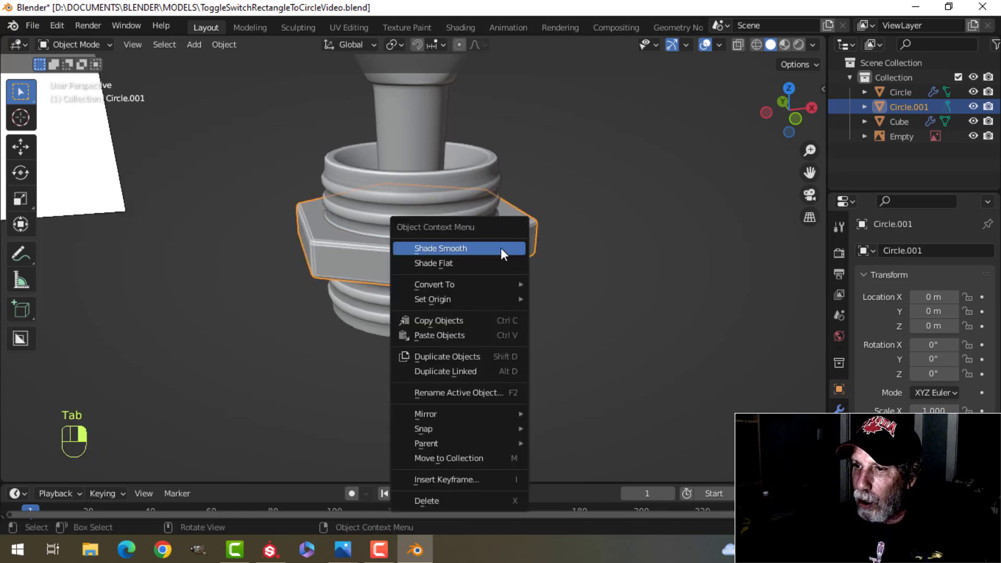
click(500, 250)
click(839, 410)
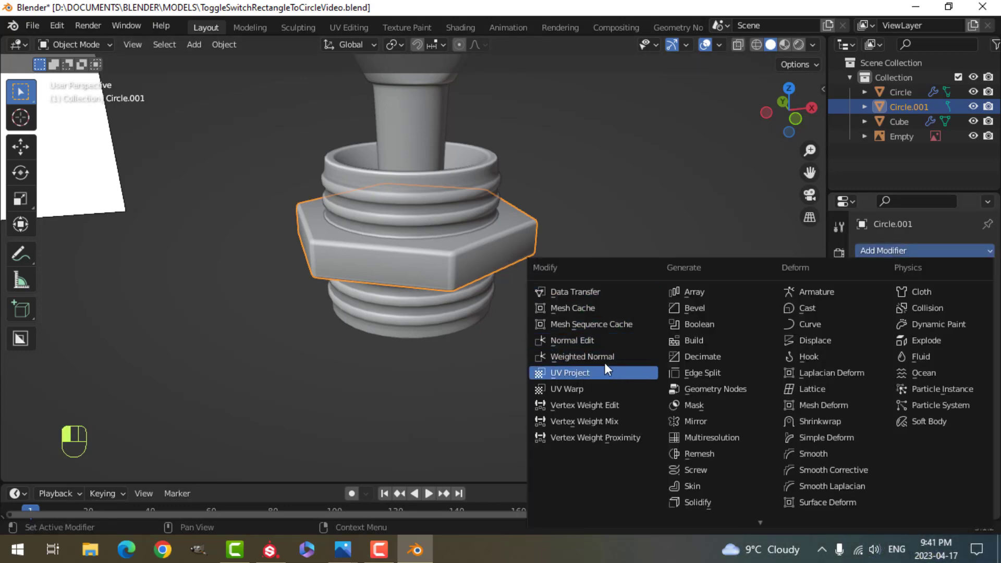
click(582, 356)
click(843, 492)
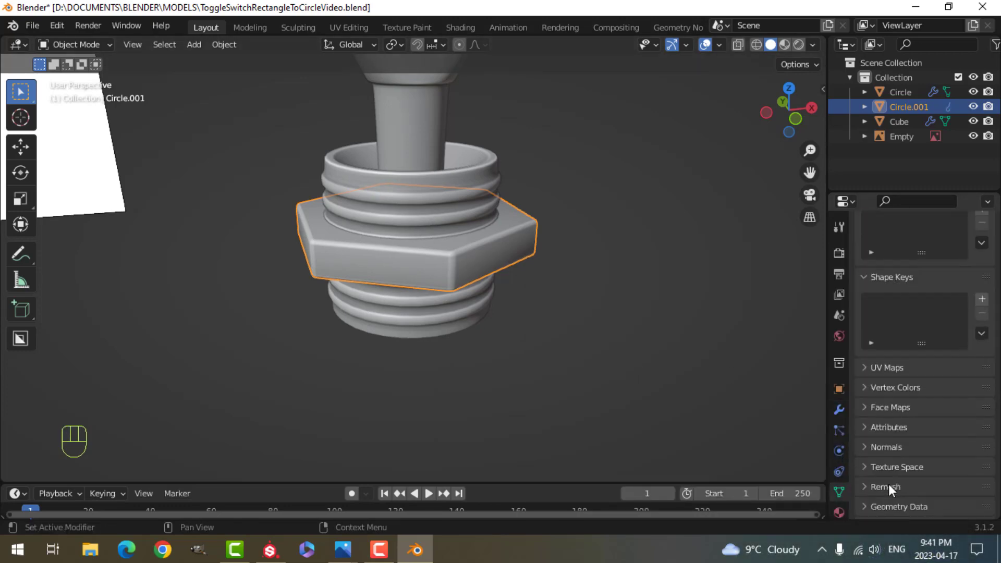
click(884, 447)
click(913, 469)
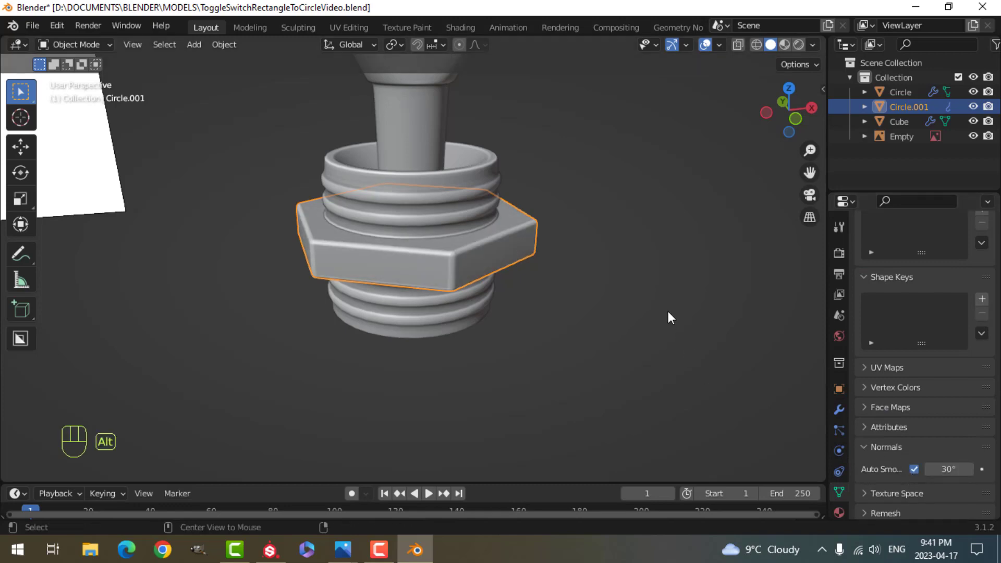
Deselect and frame the switch model beside the reference photo in a near-front view
key(alt+a)
middle_drag(668, 311, 570, 310)
scroll(568, 308, down, 2)
shift+middle_drag(332, 277, 443, 317)
shift+middle_drag(297, 243, 428, 316)
scroll(426, 290, up, 2)
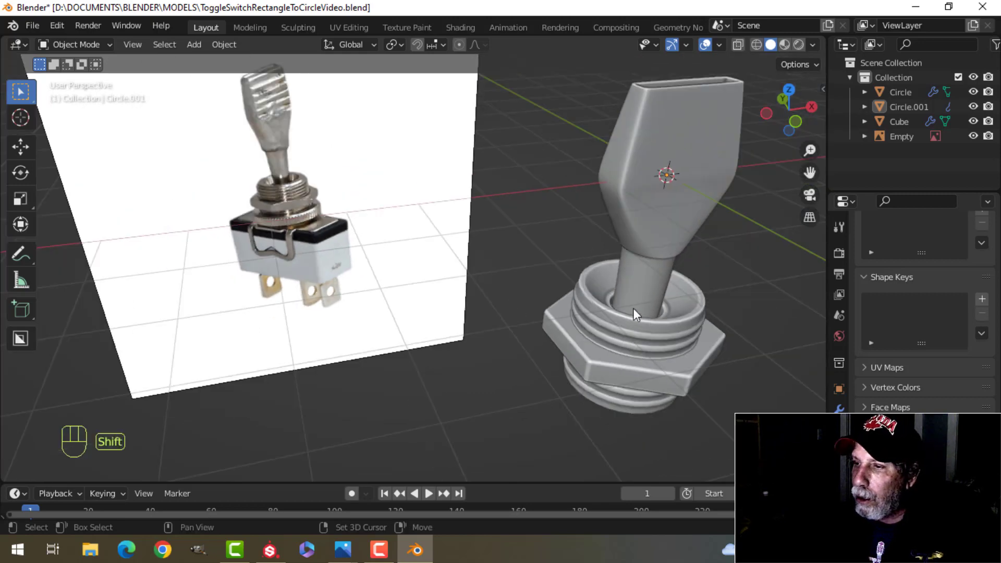
shift+middle_drag(633, 308, 448, 224)
middle_drag(448, 224, 481, 234)
middle_drag(482, 234, 532, 267)
scroll(500, 232, down, 2)
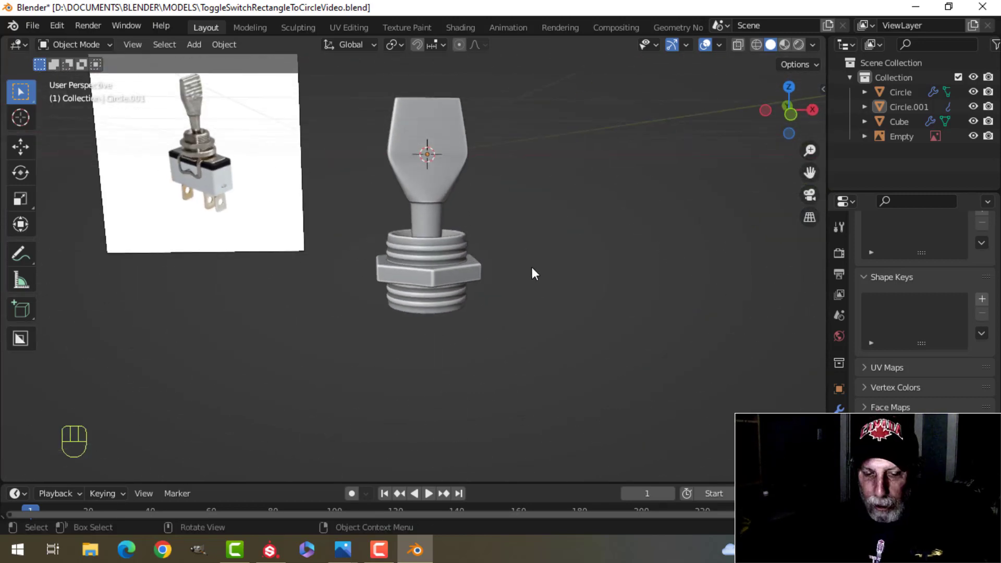
Add another mesh circle, set its vertex count, and move it down below the hex nut
key(shift+a)
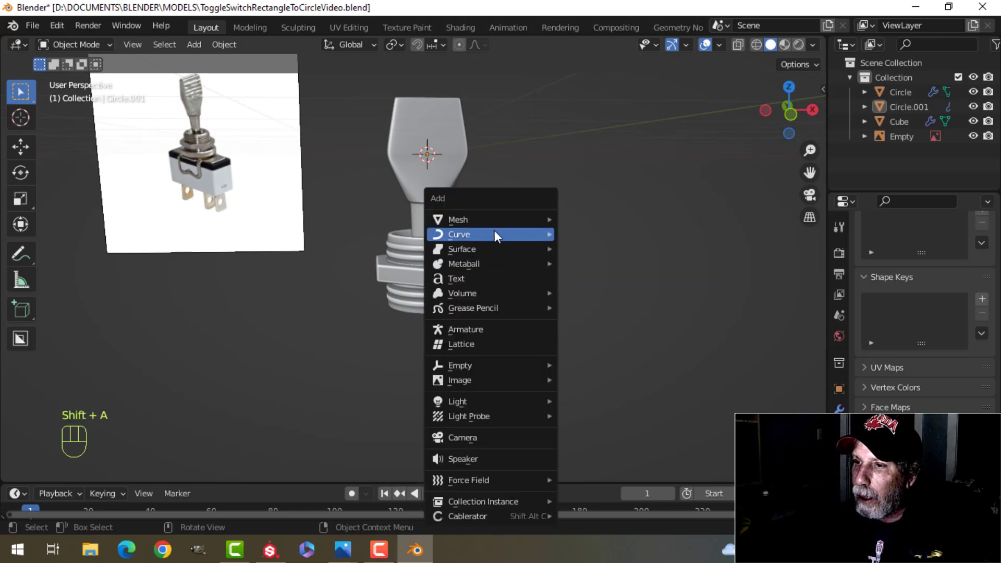
mouse_move(495, 223)
click(580, 247)
double_click(189, 309)
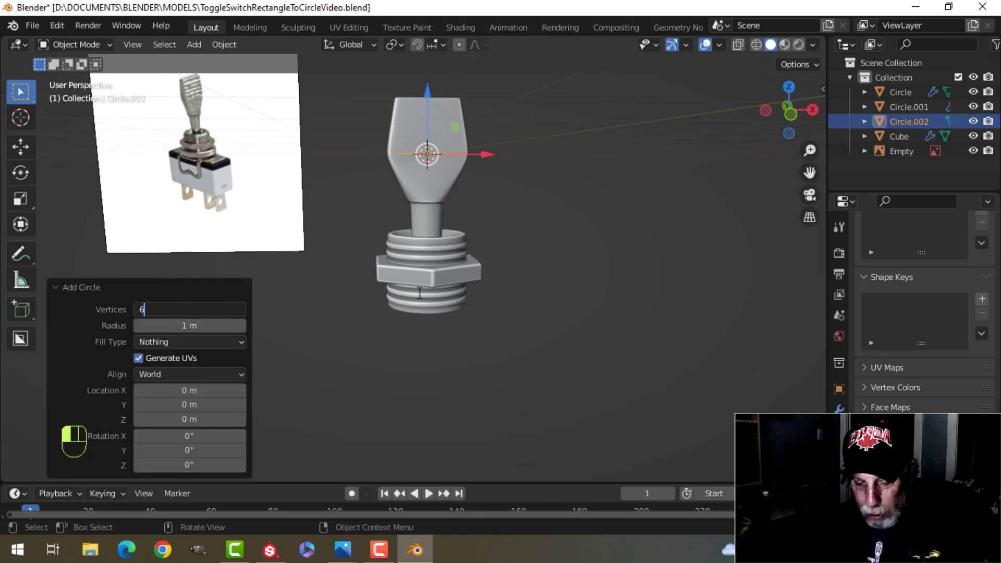
key(Return)
scroll(421, 292, down, 3)
key(Tab)
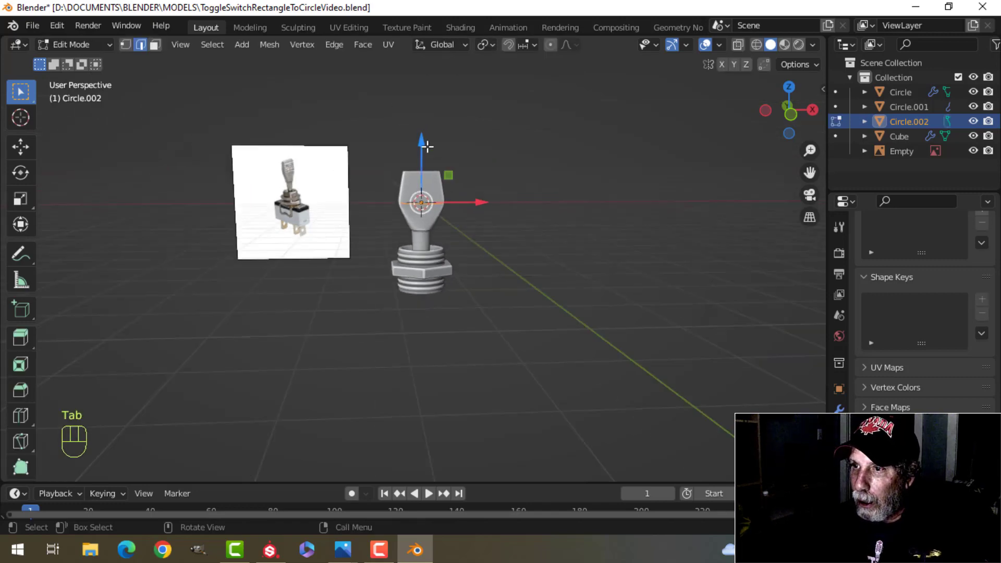
drag(426, 146, 432, 236)
Scale the new circle up to 1.660 so it rings the bushing
key(s)
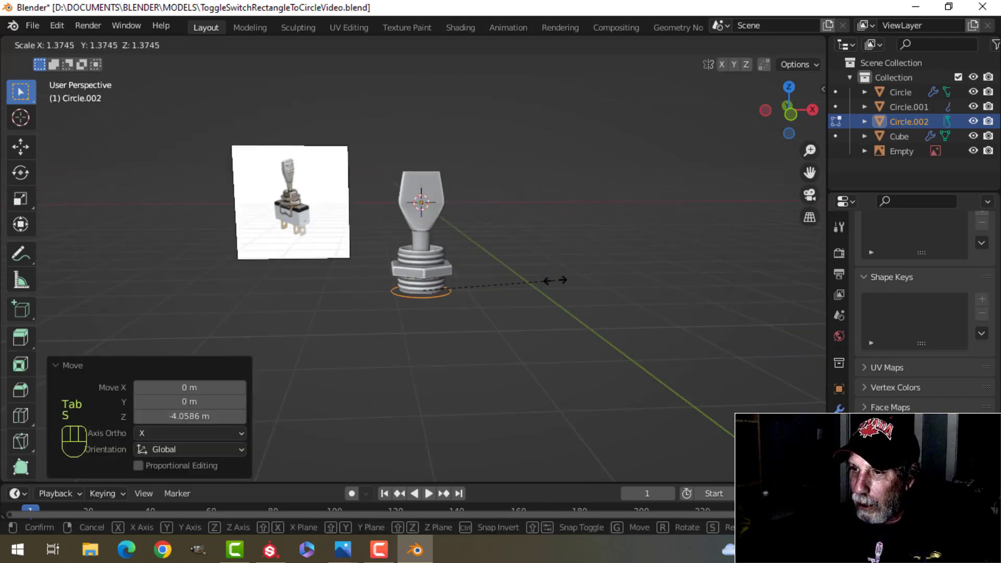
click(579, 282)
scroll(524, 281, up, 4)
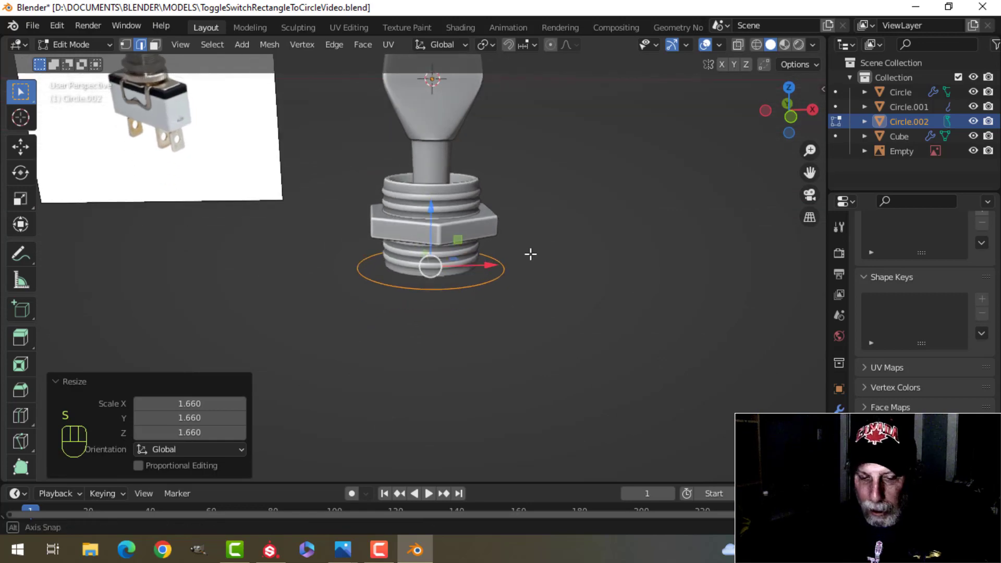
scroll(549, 256, up, 4)
Pull every other vertex inward into a serrated ring, then select all in front view
key(1)
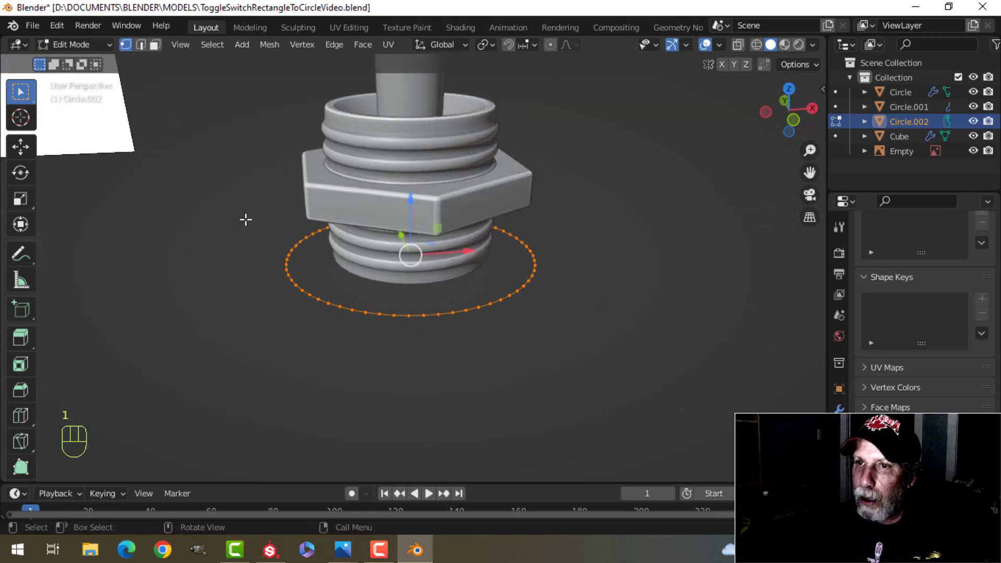
click(209, 44)
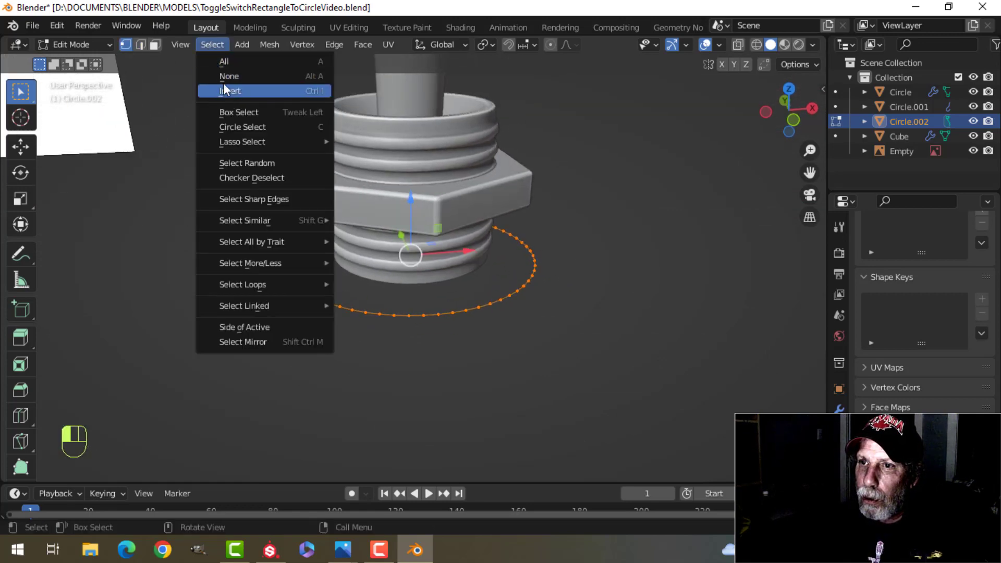
click(253, 177)
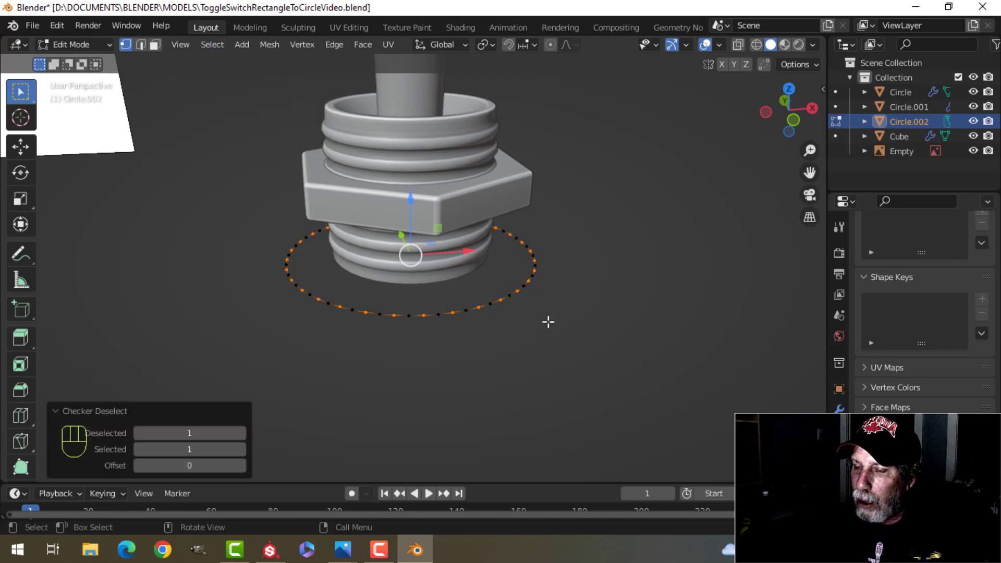
scroll(567, 339, up, 1)
shift+middle_drag(583, 321, 546, 302)
middle_drag(546, 302, 556, 326)
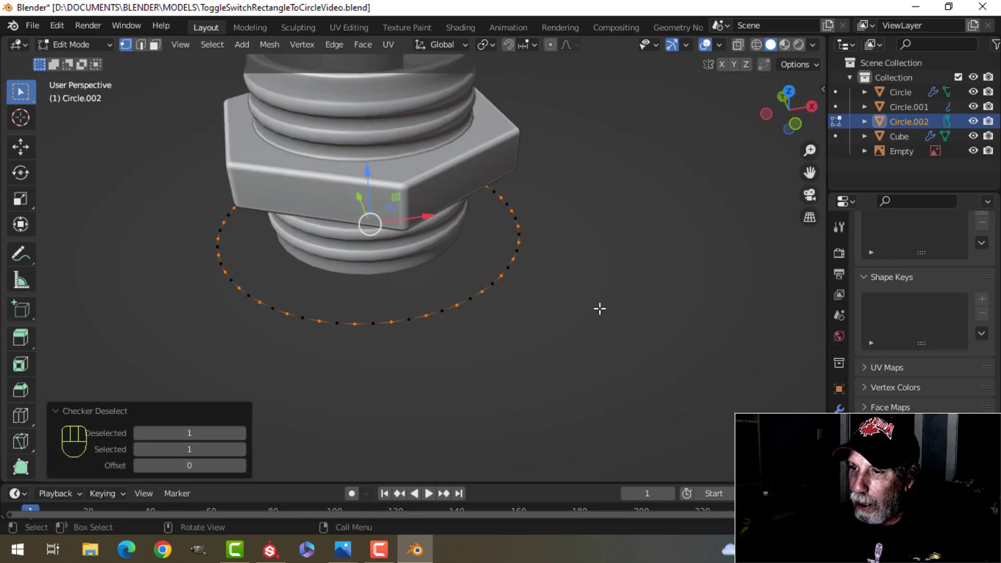
key(s)
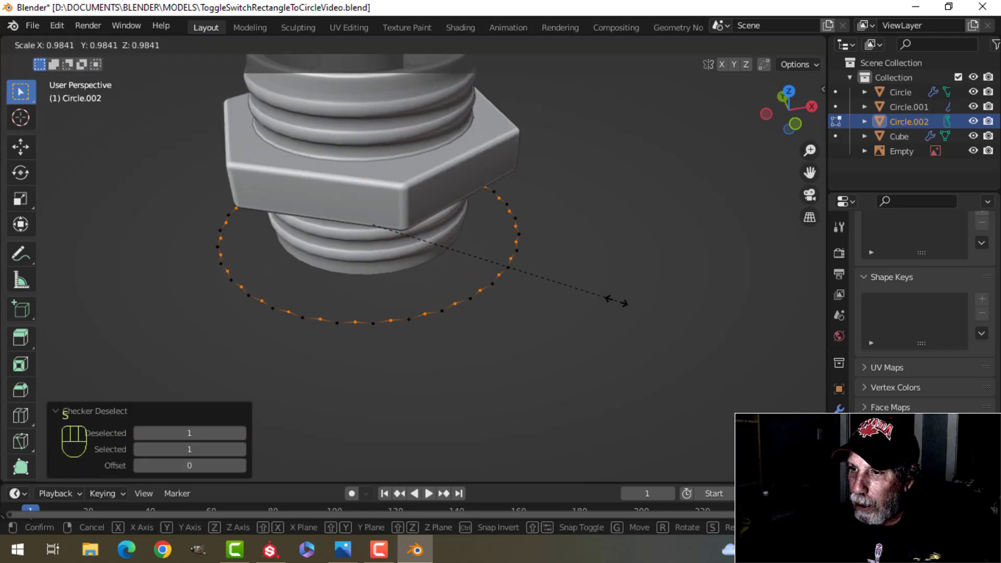
click(615, 300)
key(a)
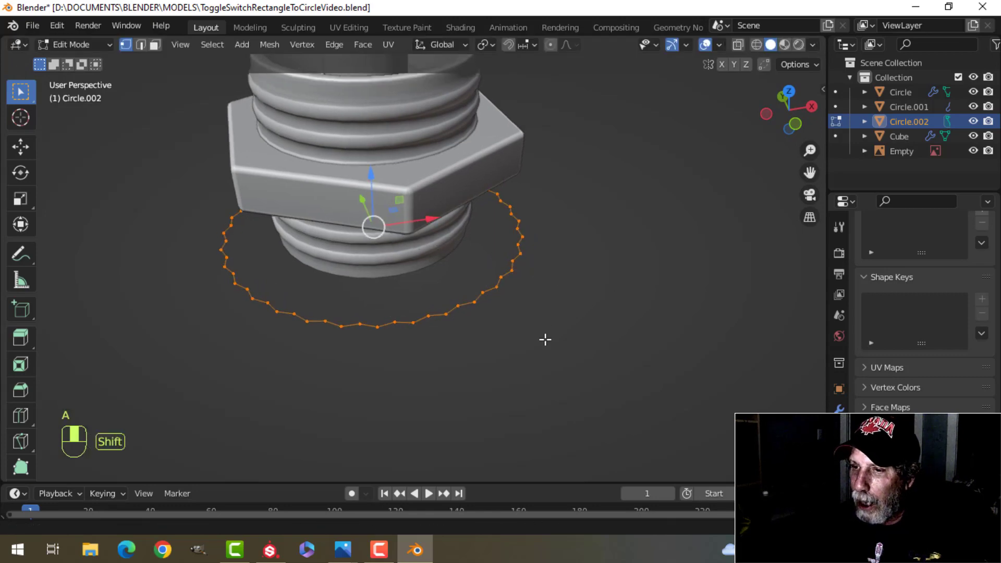
middle_drag(542, 339, 536, 321)
key(KP_1)
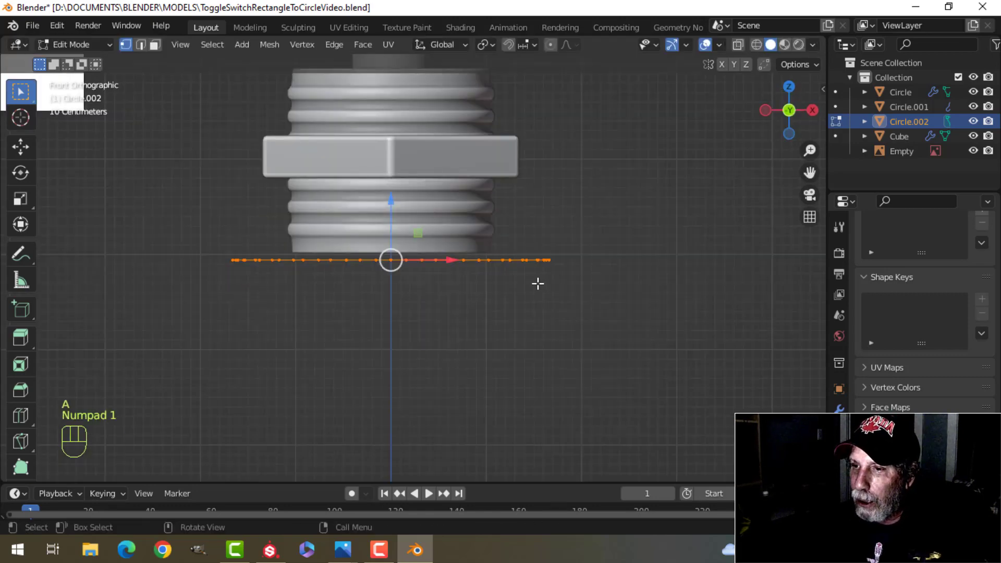
Extrude the circle upward to form the ring's wall
key(e)
right_click(415, 244)
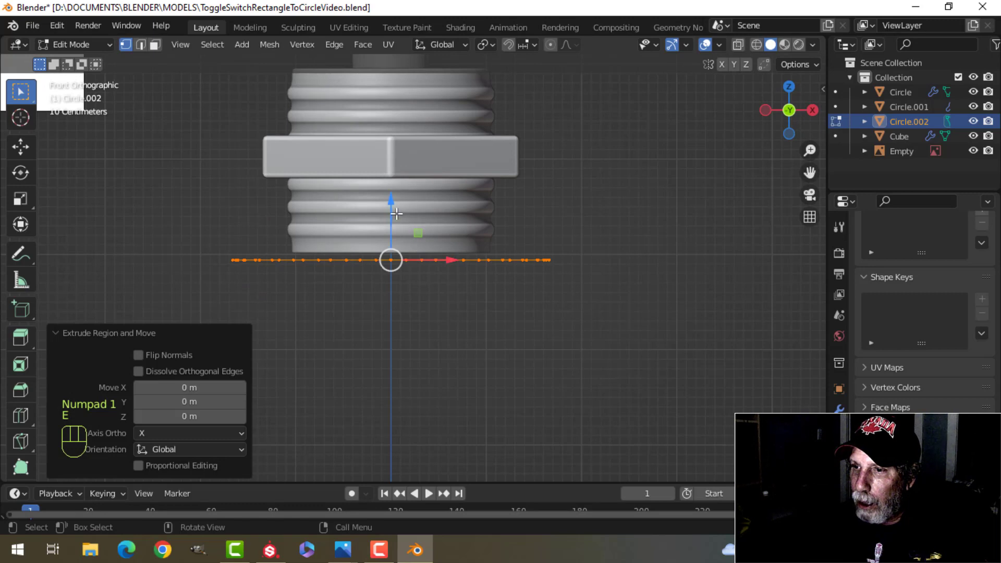
key(e)
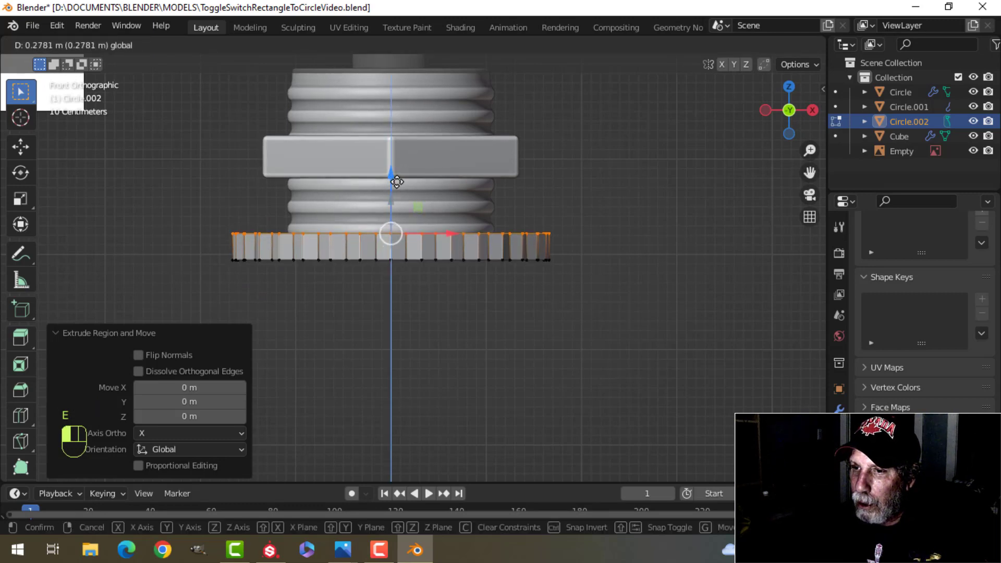
click(396, 175)
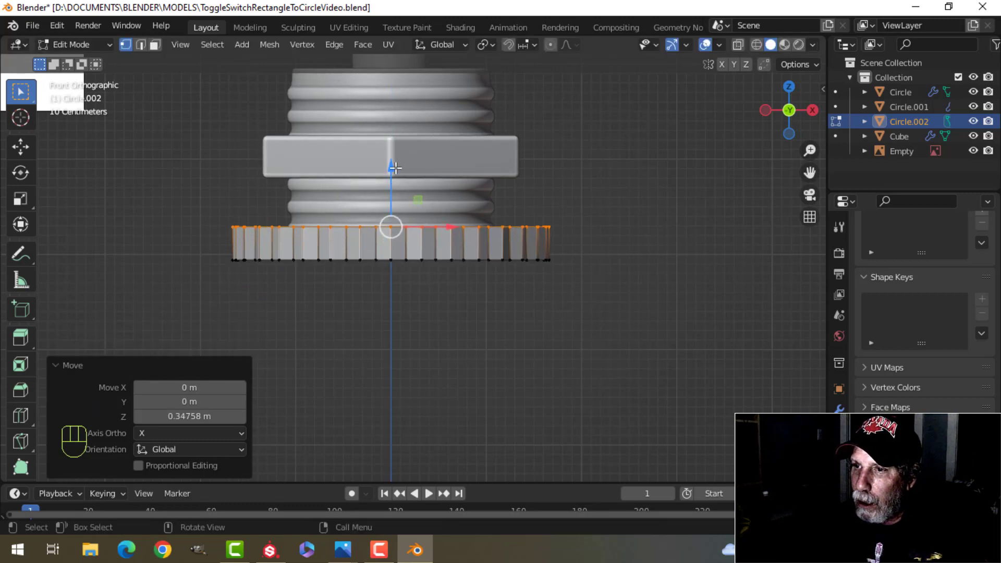
middle_drag(394, 168, 500, 352)
Extrude the whole ring again and thicken it with shrink/fatten to 0.399 m
key(a)
scroll(573, 339, up, 2)
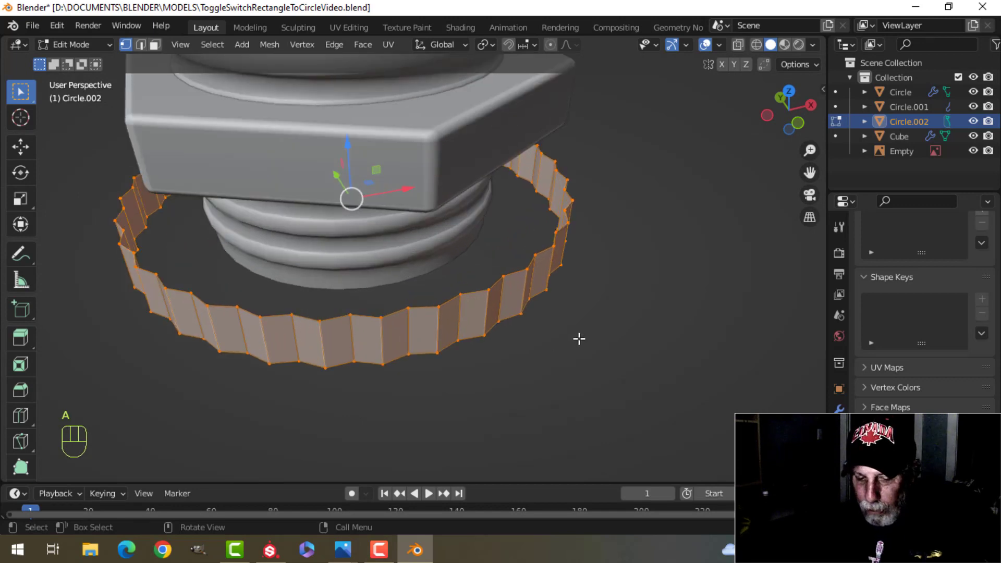
key(e)
right_click(579, 339)
key(alt+s)
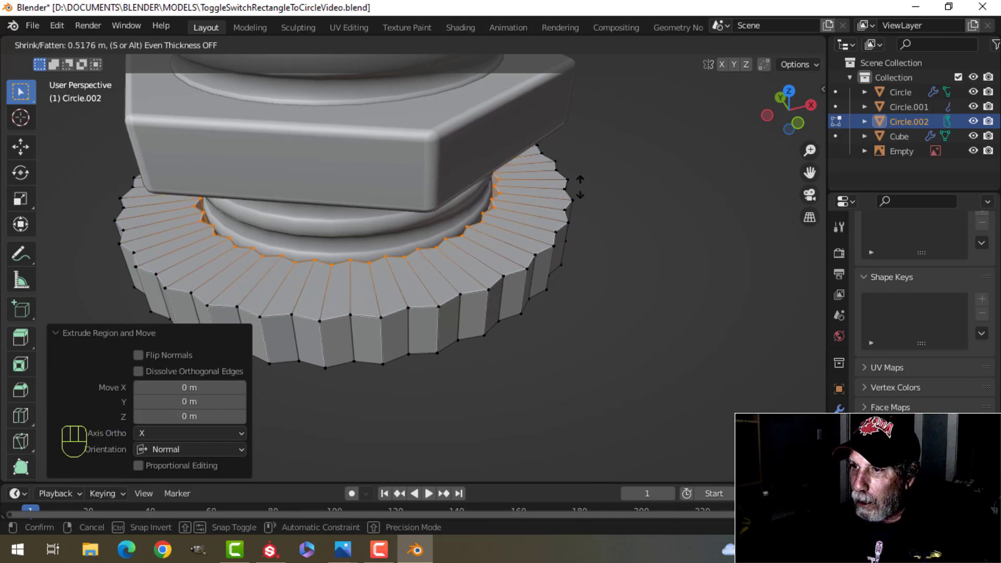
click(588, 262)
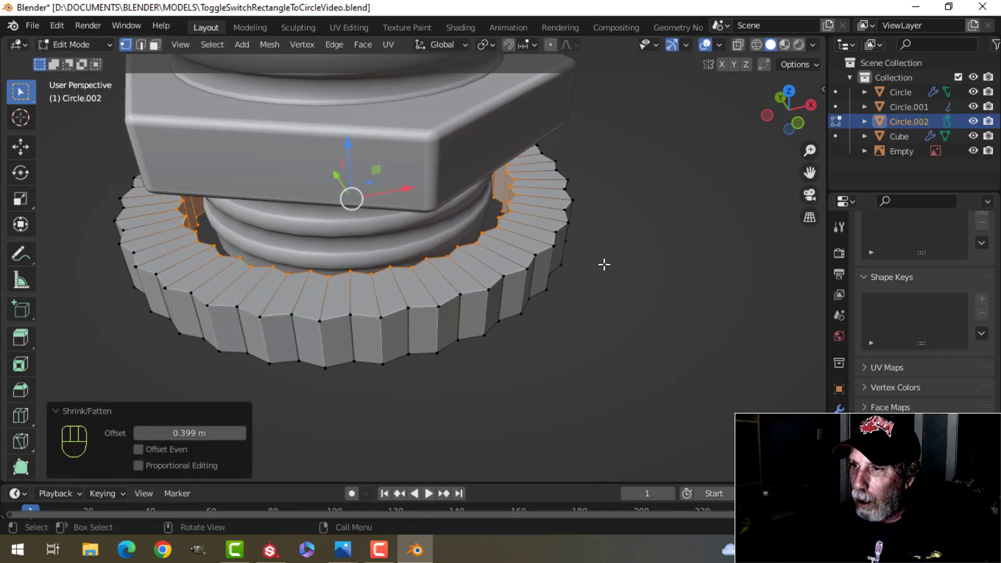
Scale the whole ring to 0.85 and return to Object Mode
key(x)
key(a)
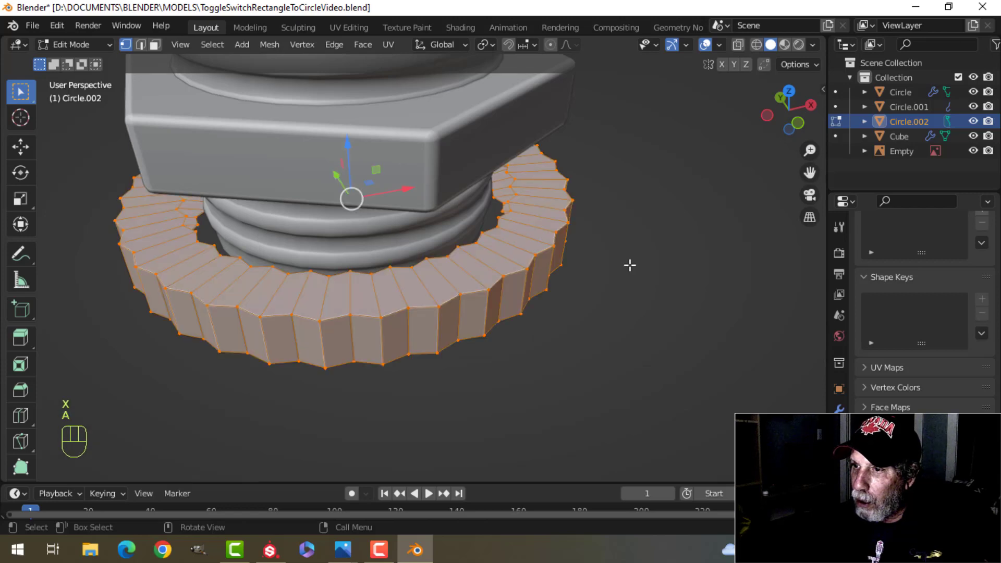
key(s)
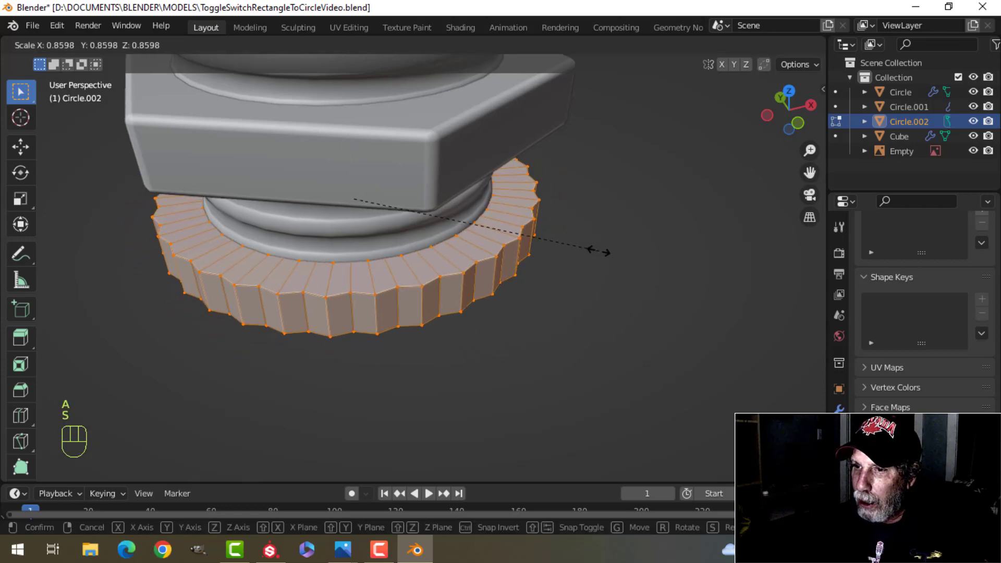
click(594, 252)
middle_drag(567, 281, 532, 264)
scroll(530, 267, up, 2)
key(alt+a)
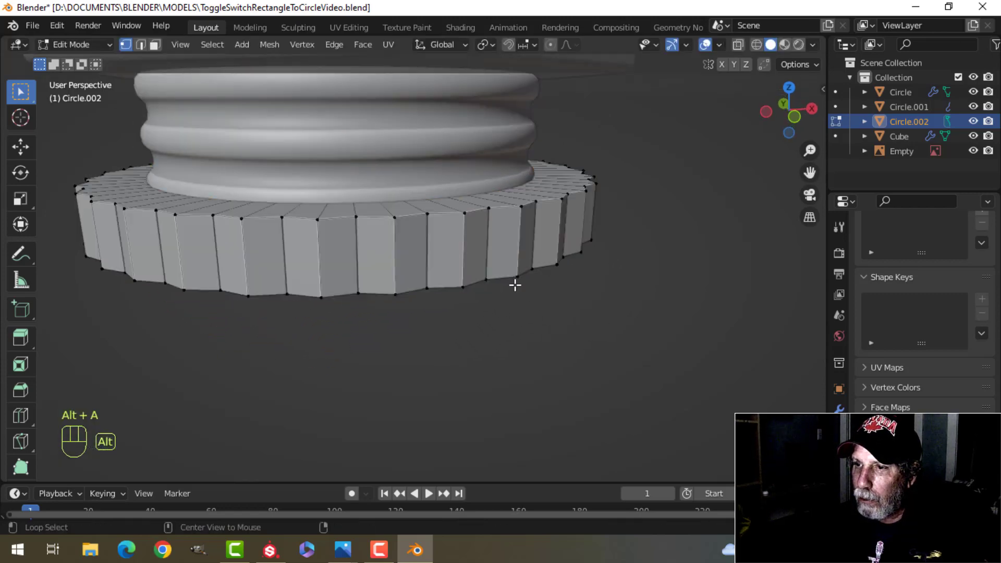
key(Tab)
scroll(510, 290, down, 5)
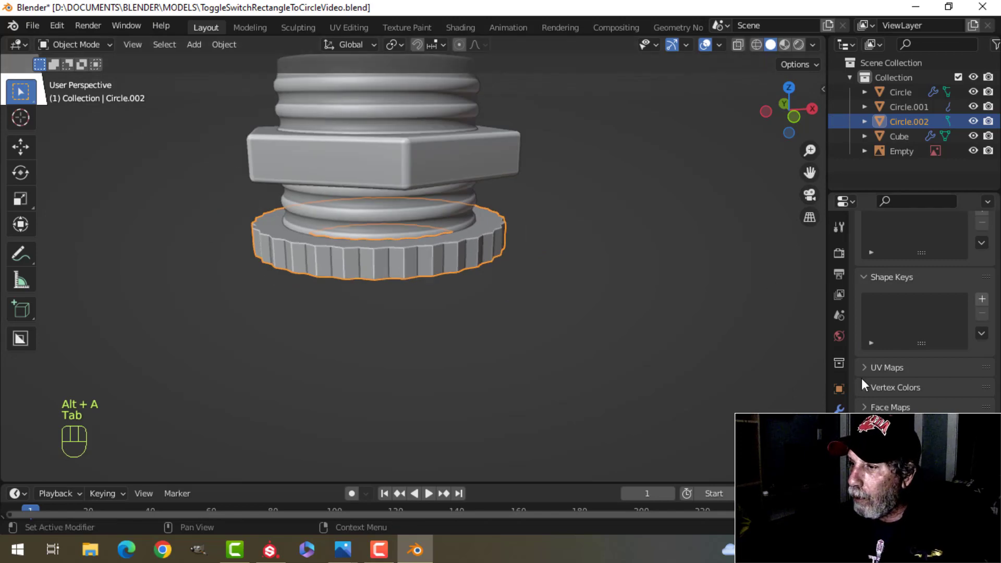
Add a Bevel modifier to the ring with 3 segments and a 0.01 m amount
click(839, 409)
click(886, 251)
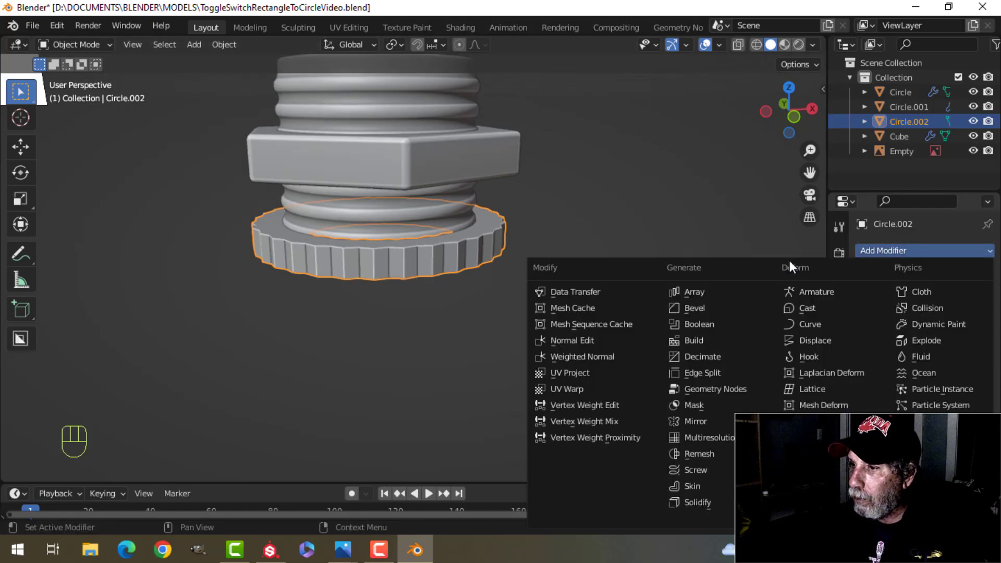
click(712, 305)
click(970, 351)
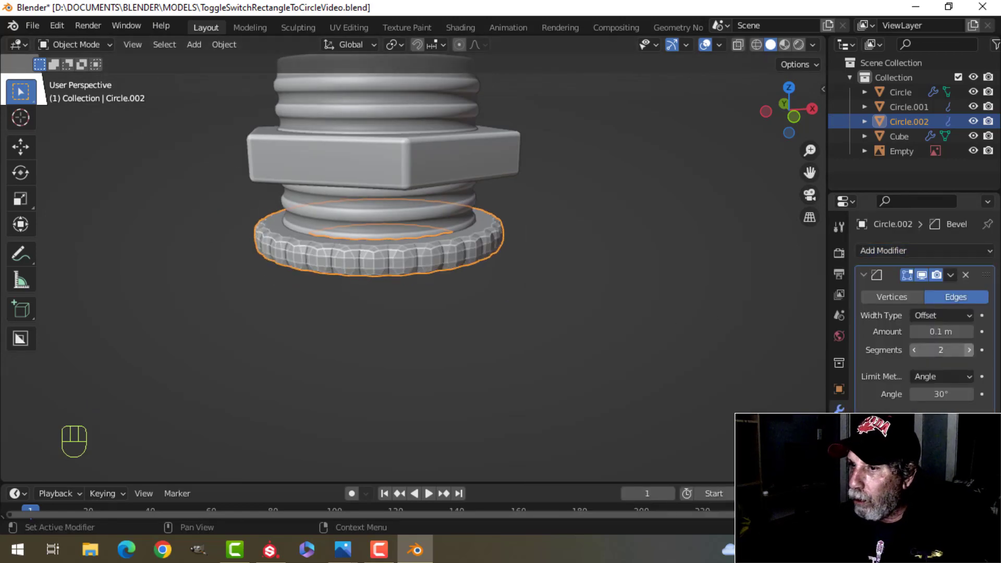
click(969, 350)
text(0)
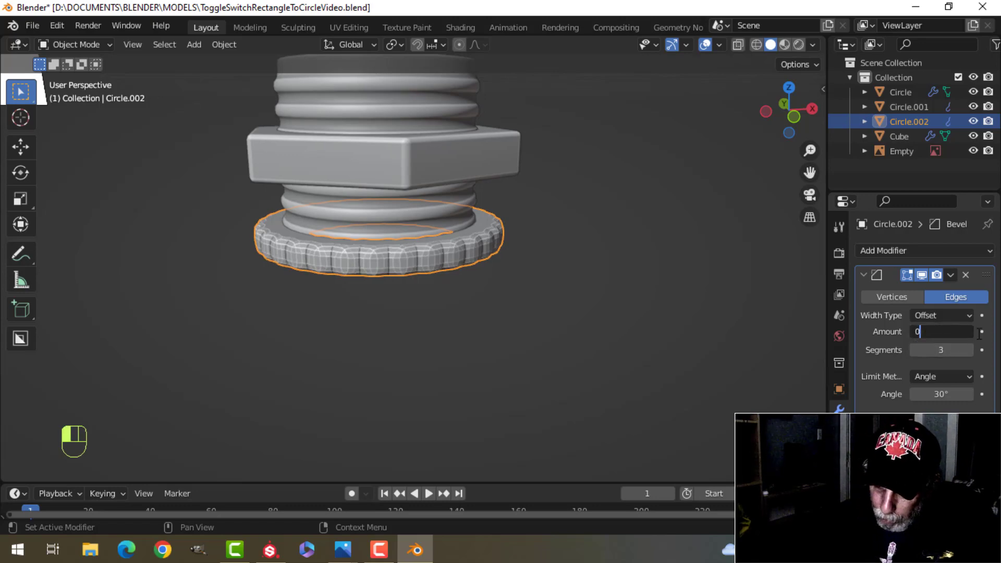
text(.01)
key(Return)
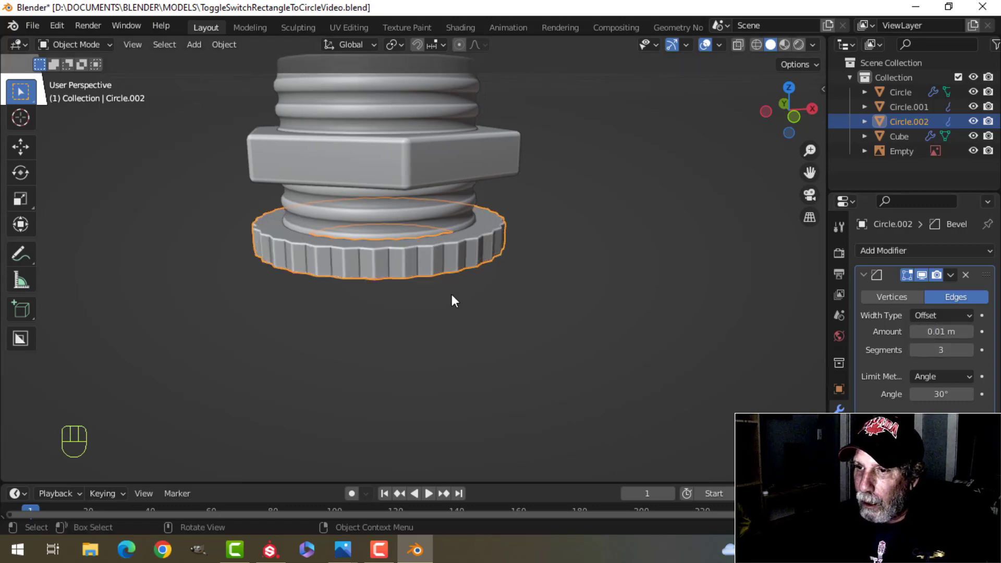
Select the ring's top and bottom rim edge loops and bevel them with Ctrl+B
key(Tab)
scroll(451, 297, up, 4)
middle_drag(467, 306, 452, 318)
scroll(452, 309, up, 1)
key(2)
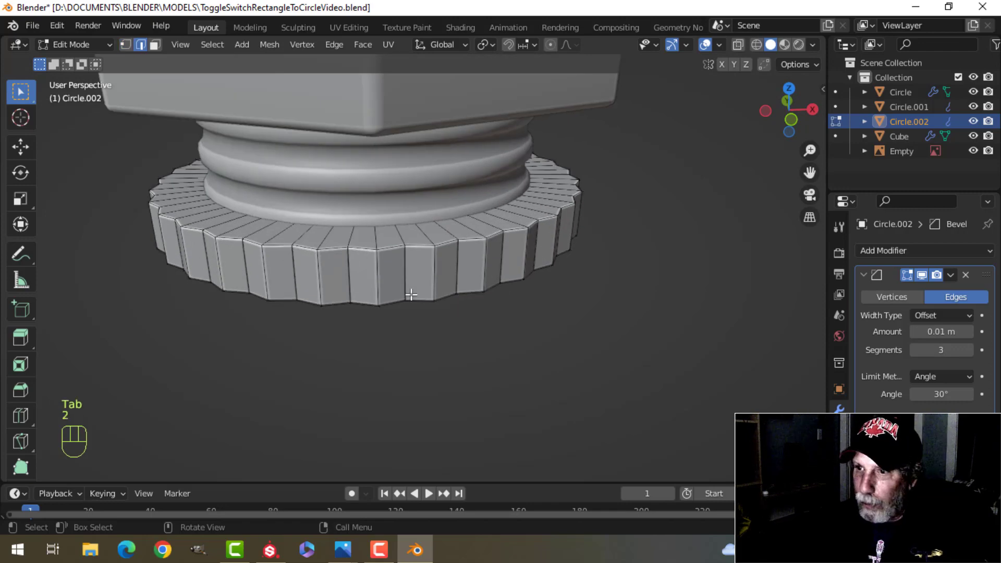
alt+shift+click(417, 299)
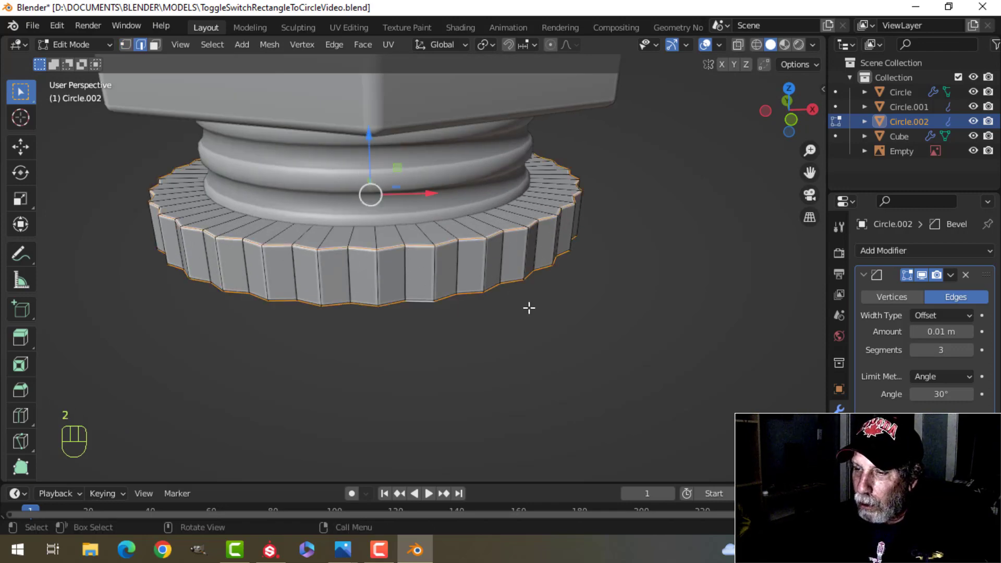
middle_drag(530, 306, 525, 312)
key(ctrl+b)
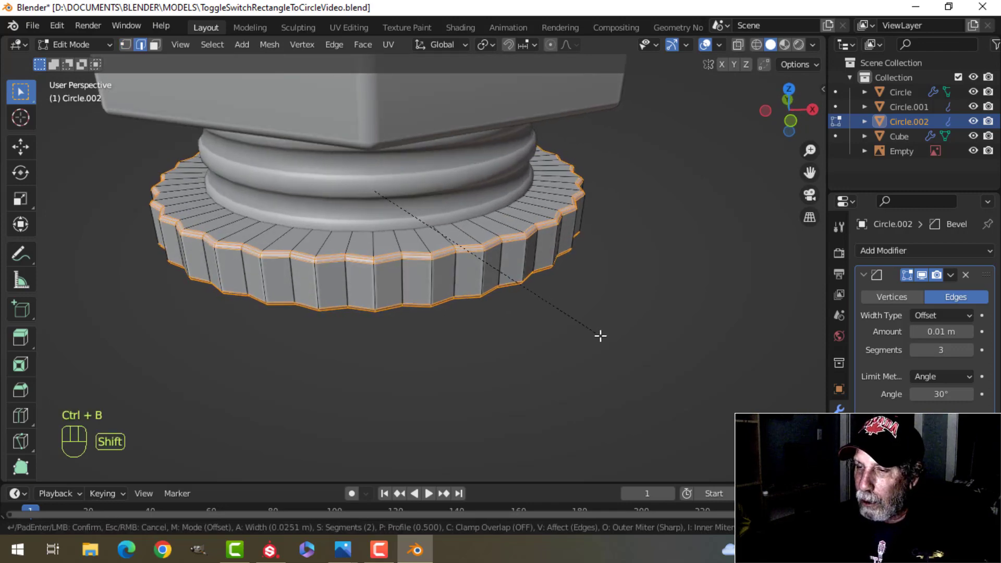
click(619, 339)
Return to Object Mode and reselect the knurled ring
key(Tab)
middle_drag(495, 314, 448, 276)
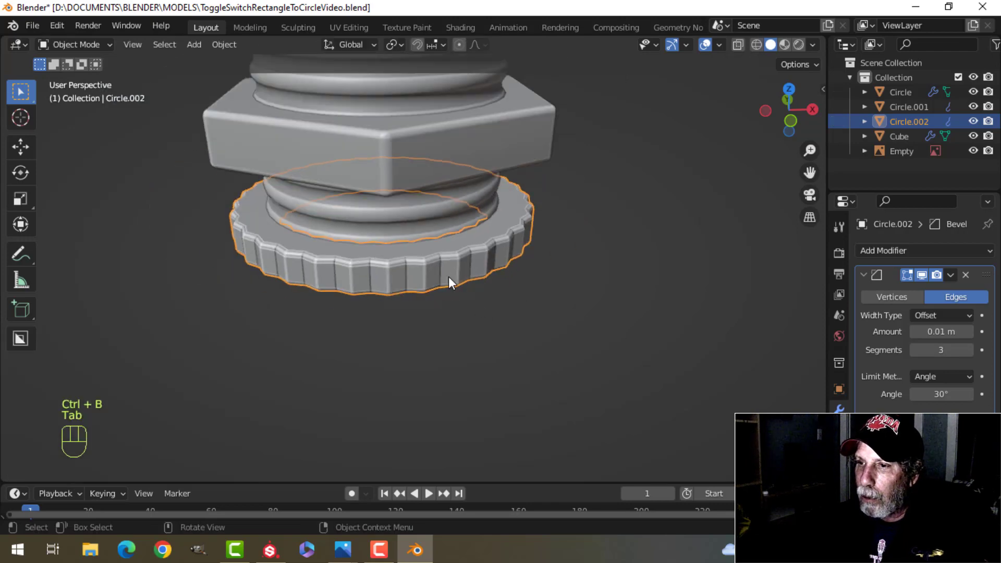
right_click(442, 266)
key(alt+a)
middle_drag(520, 279, 569, 303)
click(460, 235)
Add a Weighted Normal modifier and turn on 30° Auto Smooth for the ring
click(863, 275)
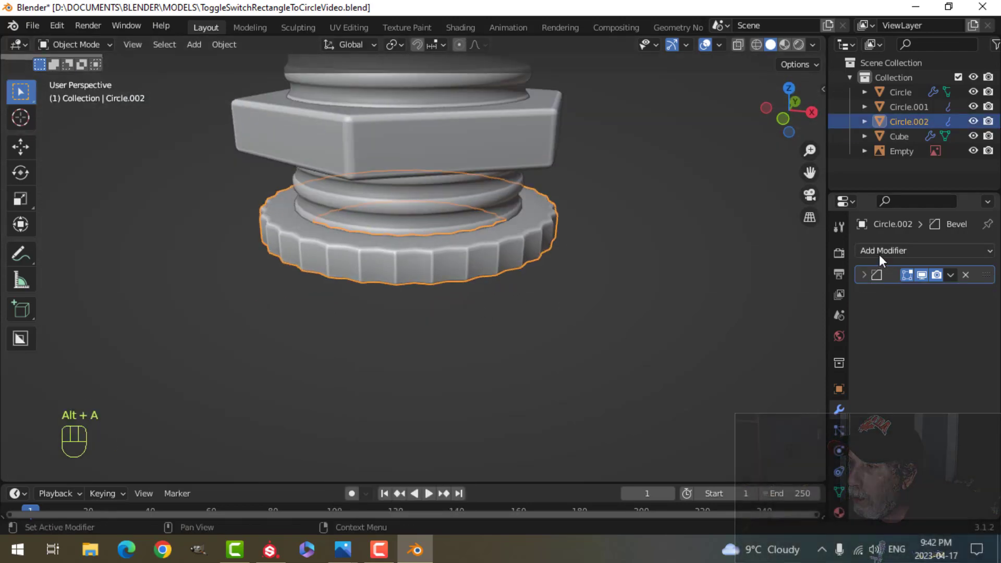
click(879, 253)
click(603, 352)
click(839, 492)
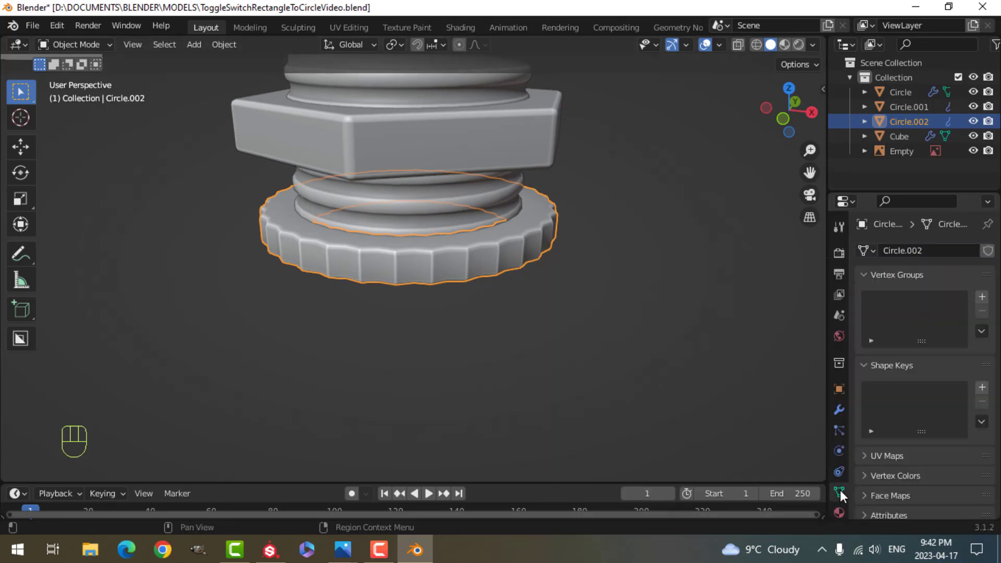
scroll(904, 477, down, 3)
click(914, 469)
Recalculate all of the ring's normals to face outside
key(alt+a)
middle_drag(607, 327, 545, 290)
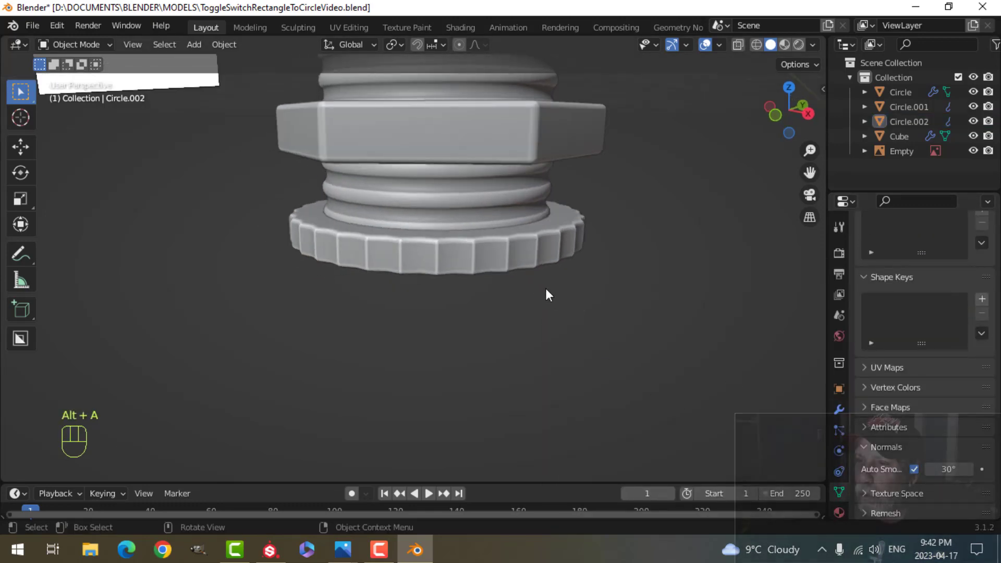
key(Tab)
key(a)
key(alt+n)
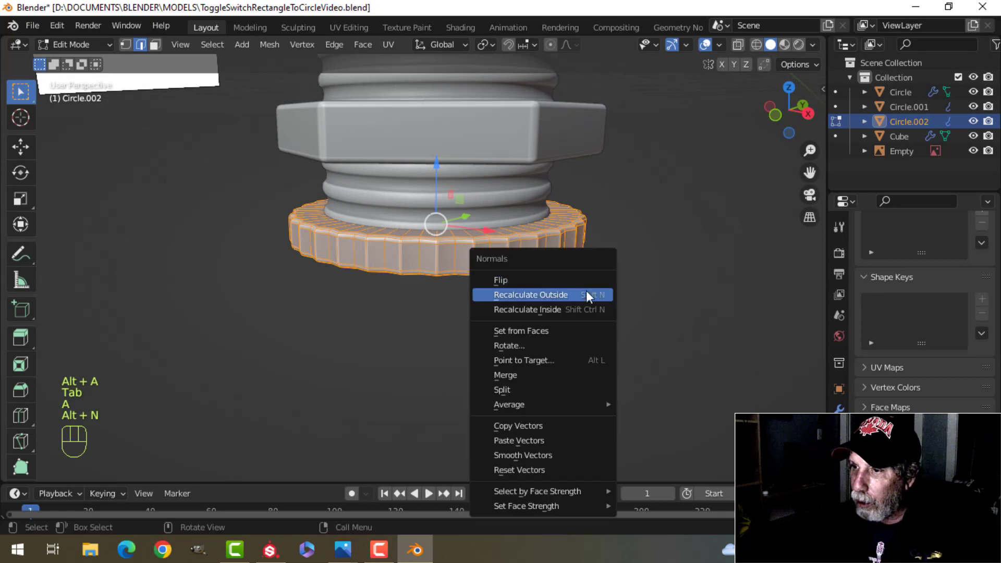
click(585, 291)
key(Tab)
Deselect everything, then select the knurled ring again from above
scroll(573, 291, down, 2)
key(alt+a)
middle_drag(503, 288, 471, 281)
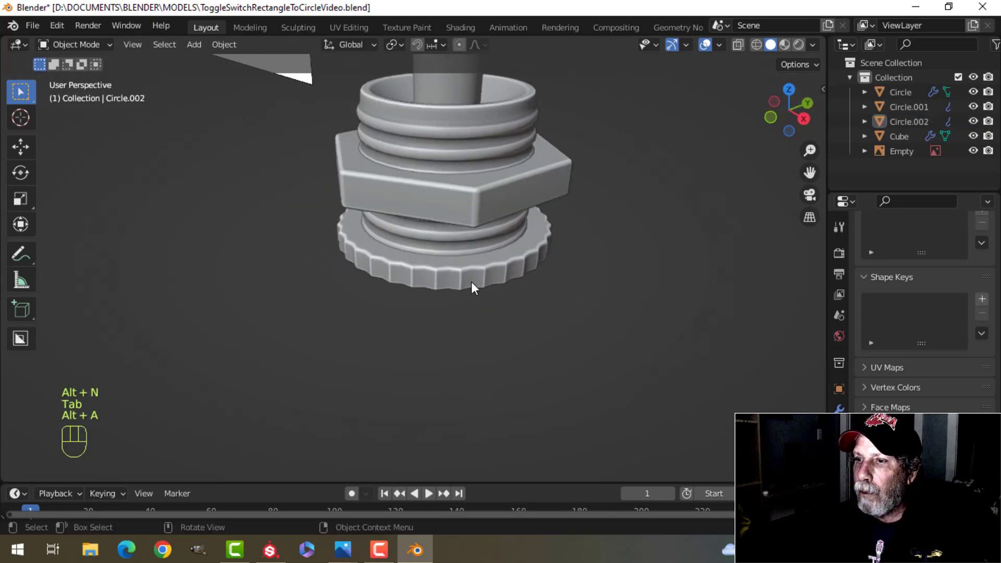
click(472, 281)
Enlarge the knurled ring's mesh slightly, to 1.019
key(Tab)
key(a)
key(s)
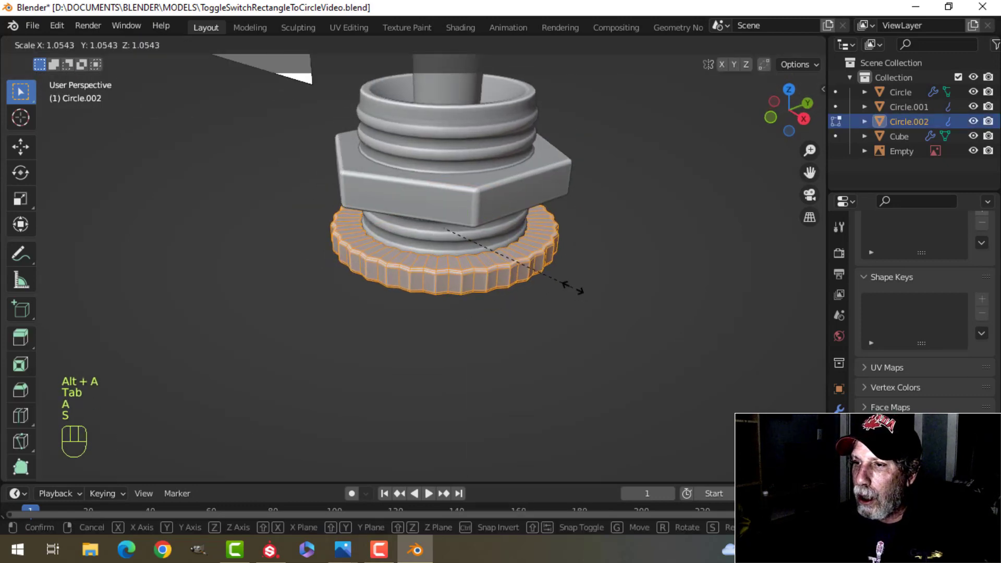
click(528, 277)
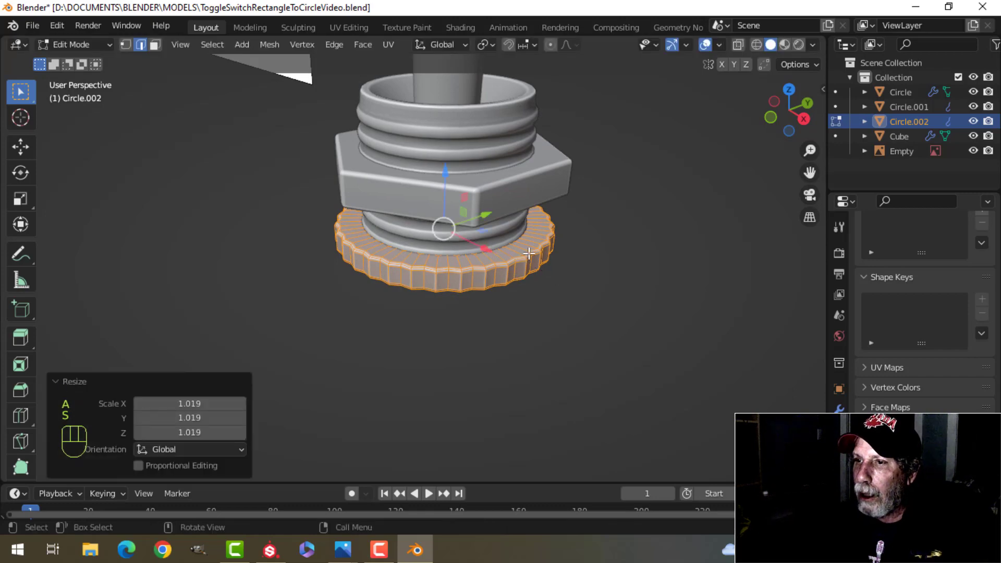
key(Tab)
Shrink the hex nut's mesh to about 0.94
click(518, 194)
key(Tab)
key(a)
key(s)
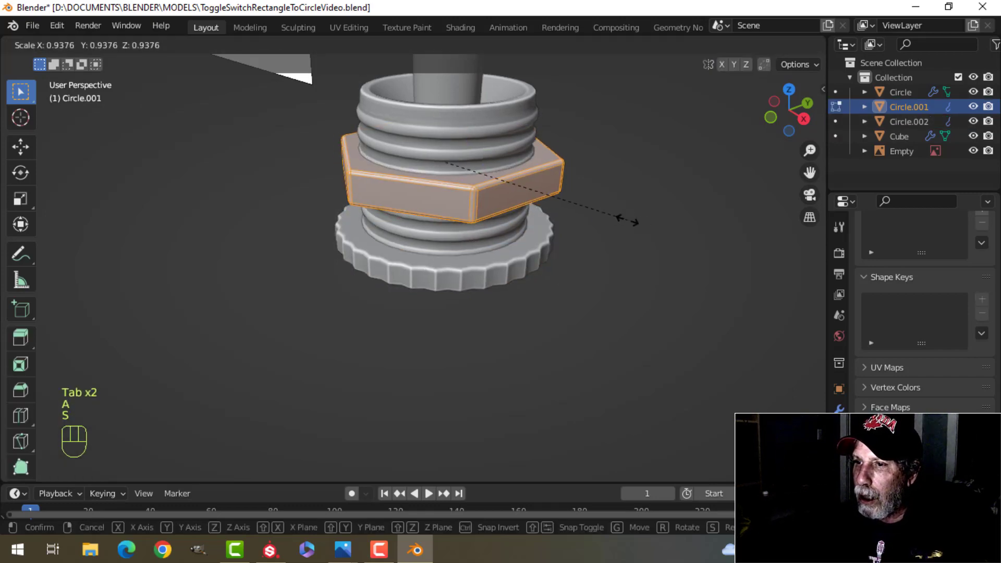
click(628, 221)
middle_drag(628, 221, 490, 266)
key(Tab)
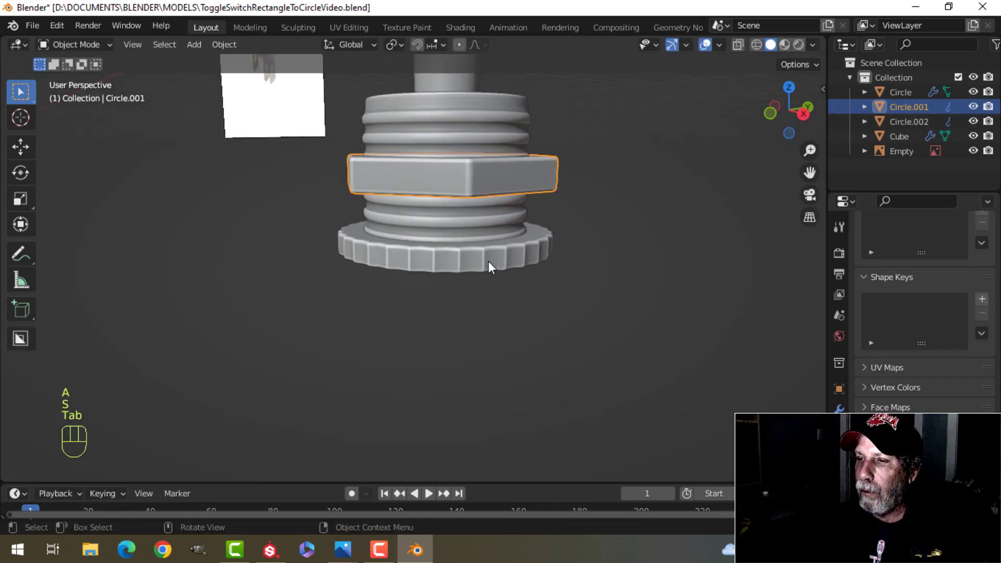
Raise the knurled ring 0.2107 m up the bushing beneath the nut
click(488, 259)
key(Tab)
drag(445, 187, 445, 167)
key(Tab)
scroll(545, 192, down, 3)
key(alt+a)
middle_drag(546, 191, 517, 276)
Set the viewport lighting to MatCap with a metallic matcap
click(813, 45)
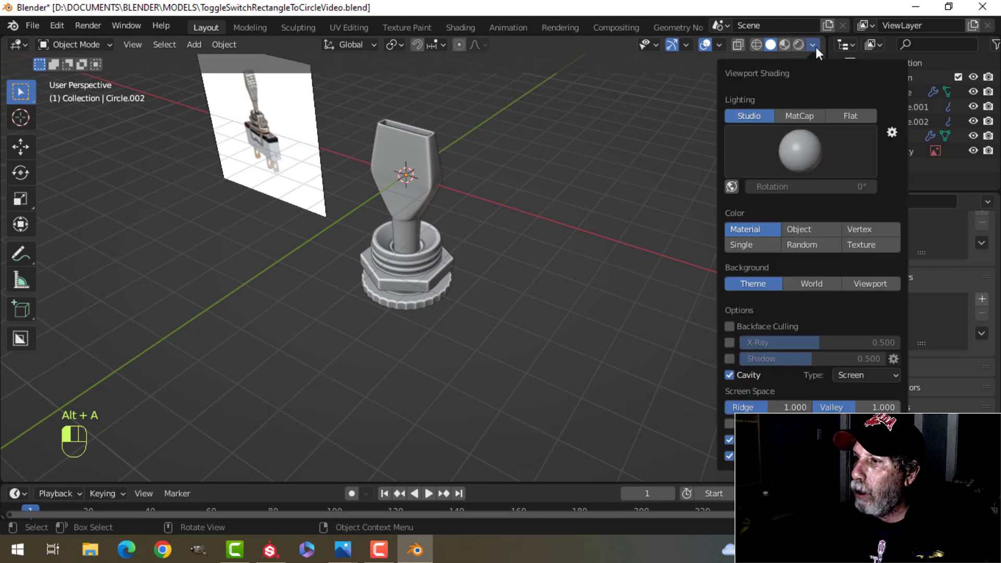
click(798, 116)
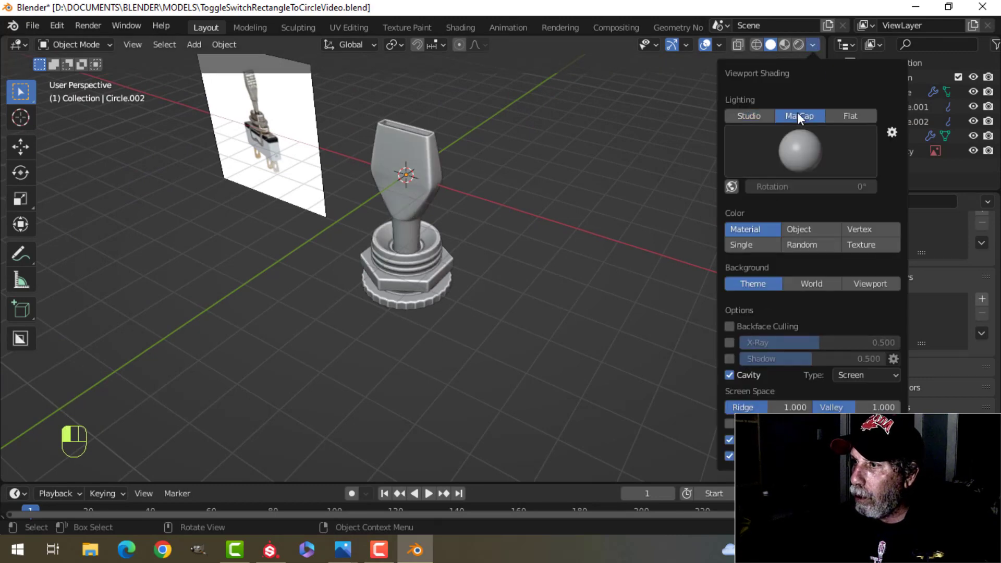
click(802, 148)
click(721, 197)
scroll(501, 230, up, 2)
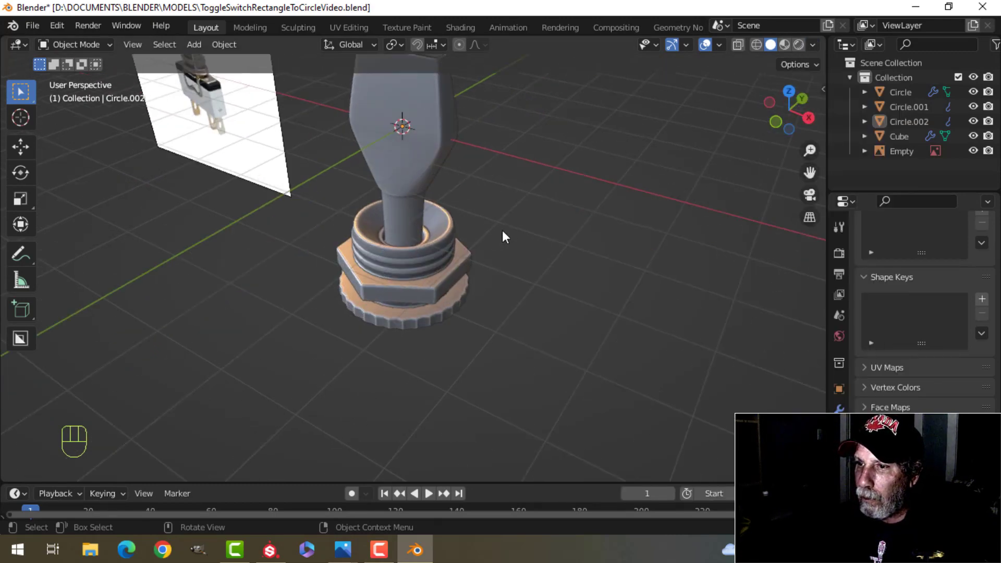
mouse_move(502, 230)
middle_down()
mouse_move(549, 176)
mouse_move(526, 220)
middle_up()
scroll(549, 176, down, 2)
Briefly toggle the Face Orientation overlay on and off to check normals
click(719, 44)
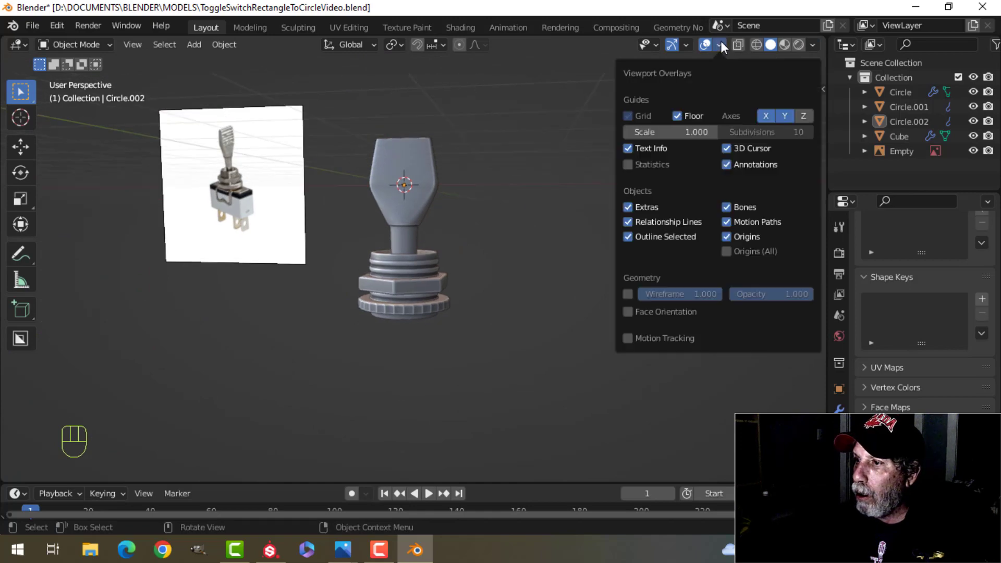
click(673, 308)
click(674, 309)
scroll(452, 252, up, 4)
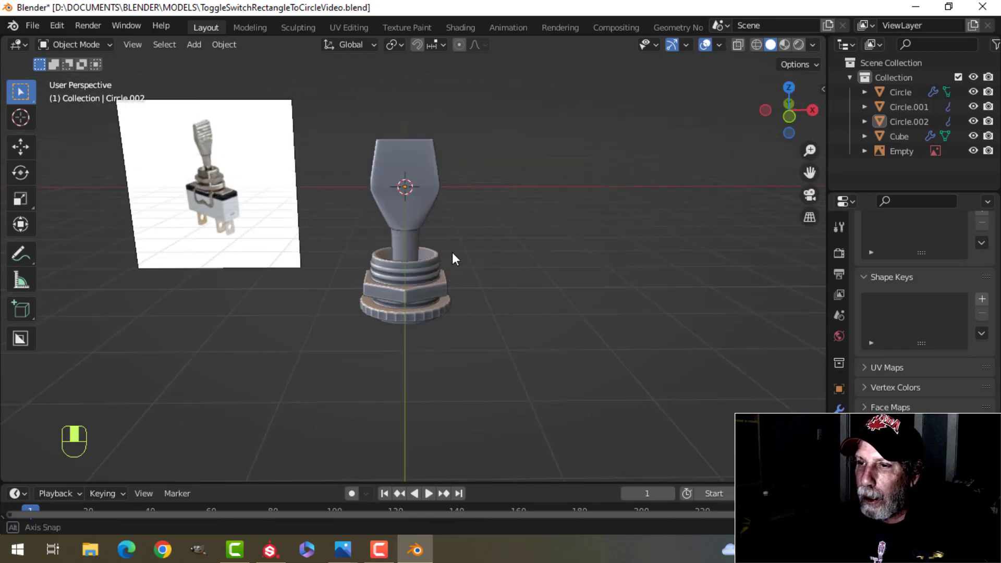
middle_drag(444, 259, 512, 227)
In front wireframe view, box-select the lever's upper vertices and raise them
click(421, 228)
key(Tab)
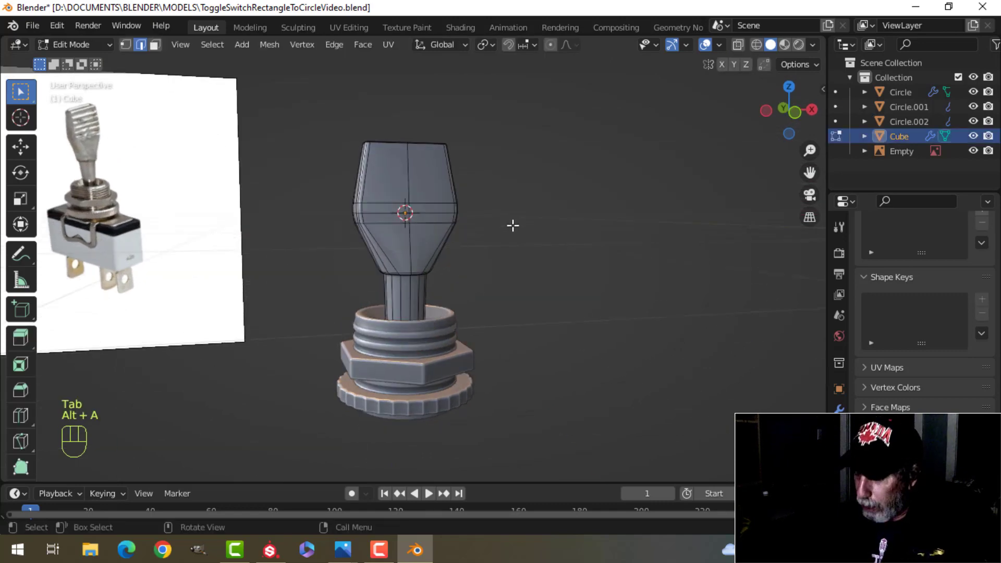
key(KP_1)
key(z)
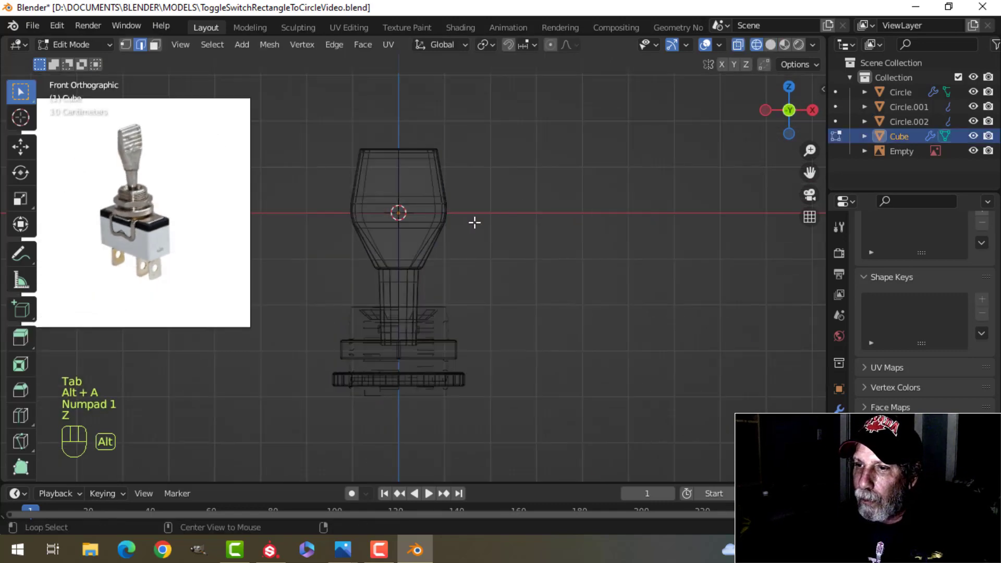
key(b)
drag(315, 123, 484, 232)
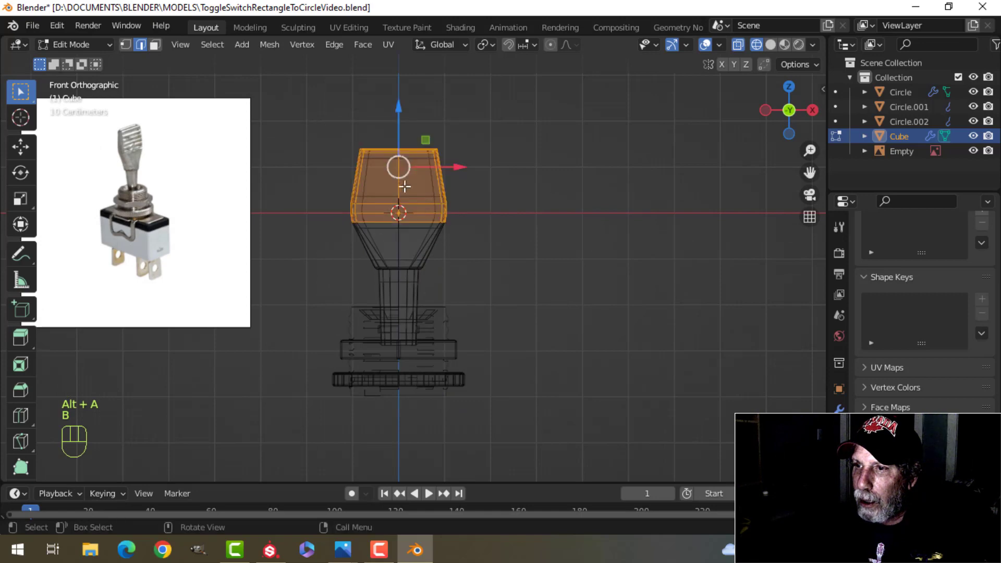
drag(402, 146, 403, 138)
Switch back to solid shading and return to Object Mode
key(alt+a)
key(z)
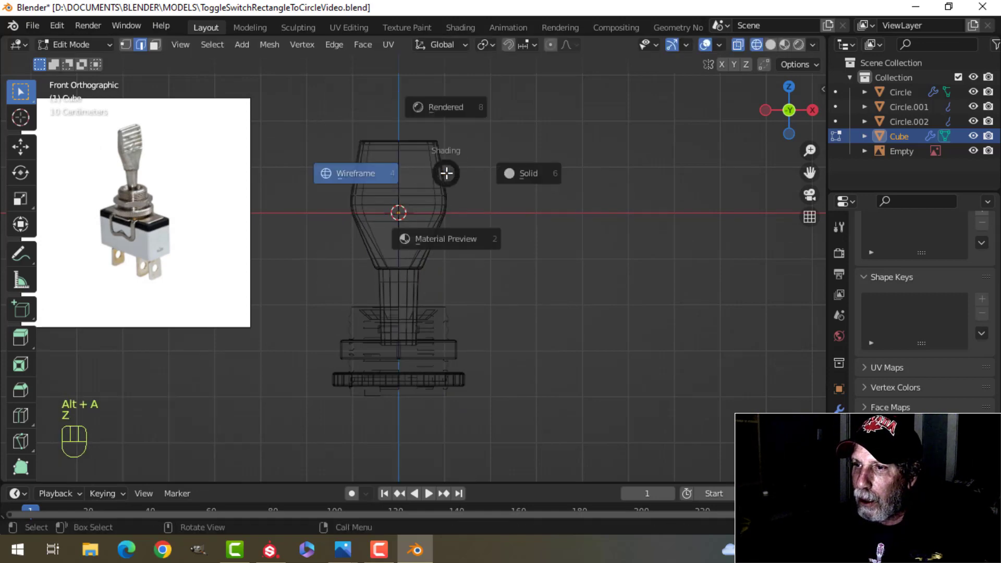
click(540, 176)
key(Tab)
key(alt+a)
middle_drag(518, 194, 483, 249)
scroll(483, 249, up, 3)
Scale the whole lever mesh up uniformly to 1.029
key(Tab)
key(a)
key(s)
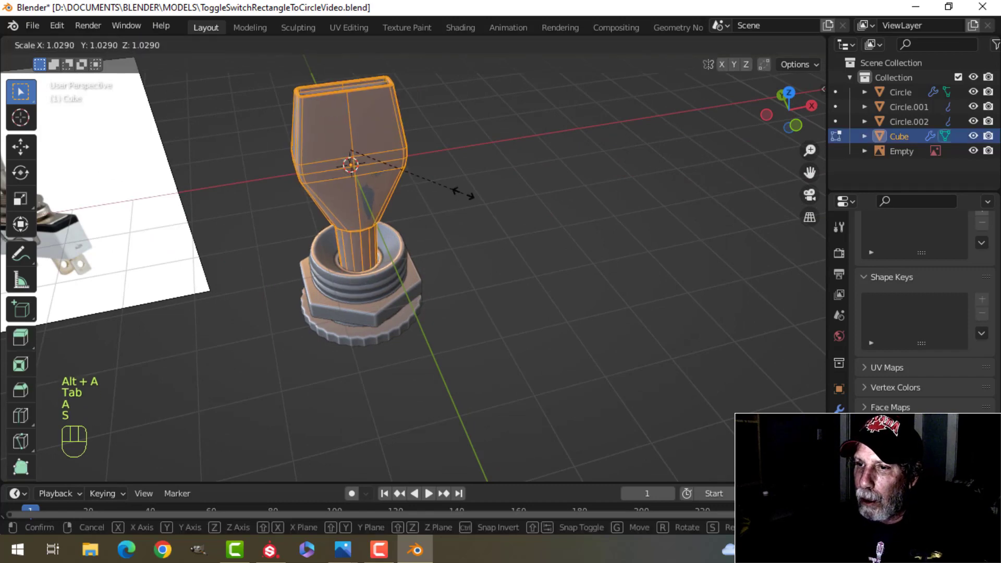
click(464, 193)
key(Tab)
scroll(453, 212, down, 3)
key(alt+a)
middle_drag(471, 234, 425, 286)
scroll(432, 211, down, 1)
scroll(384, 214, up, 4)
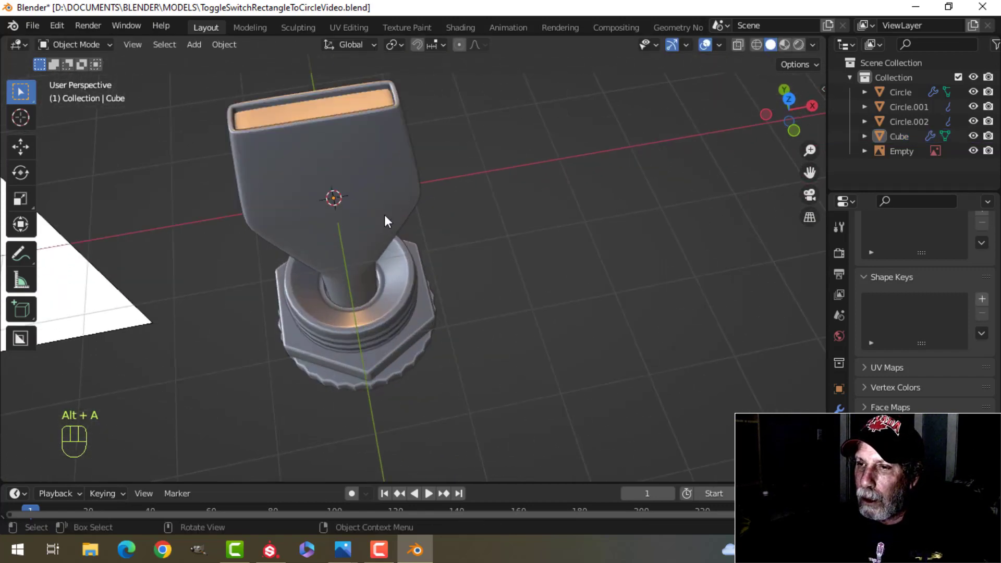
In Edit Mode on the lever, try a plain F fill on the open rim, then undo it
click(413, 280)
scroll(416, 224, up, 3)
key(Tab)
scroll(404, 217, up, 2)
key(alt+a)
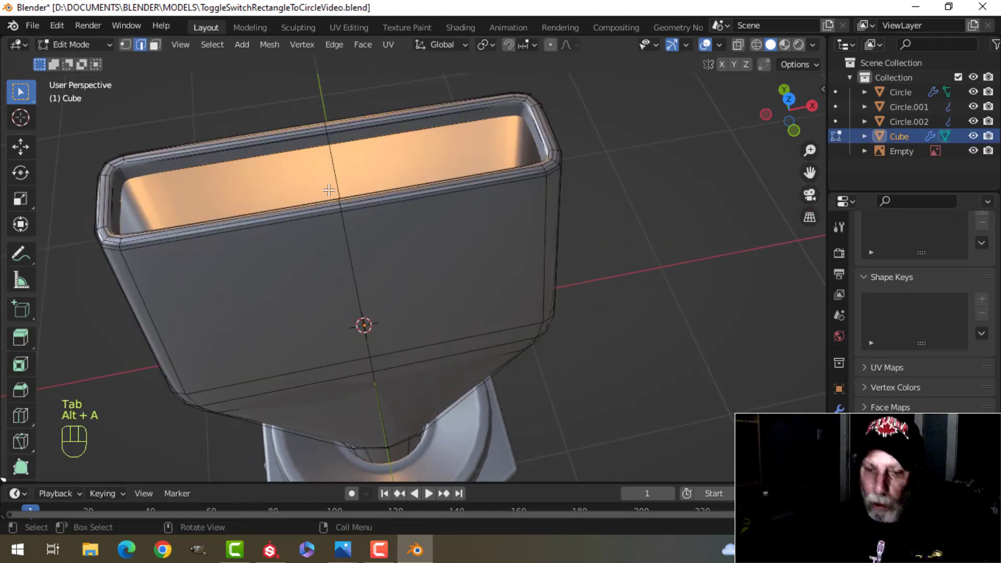
key(f)
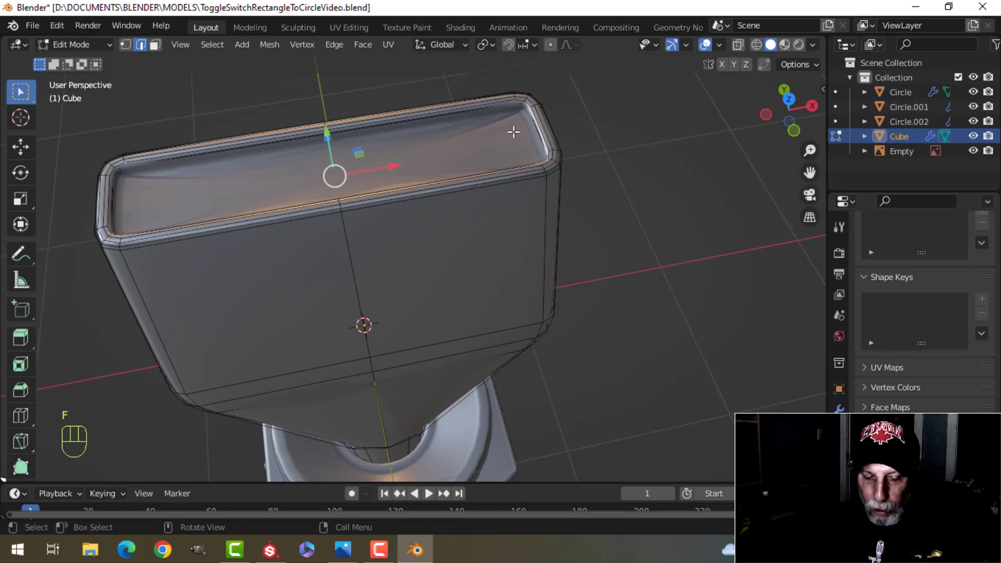
key(ctrl+z)
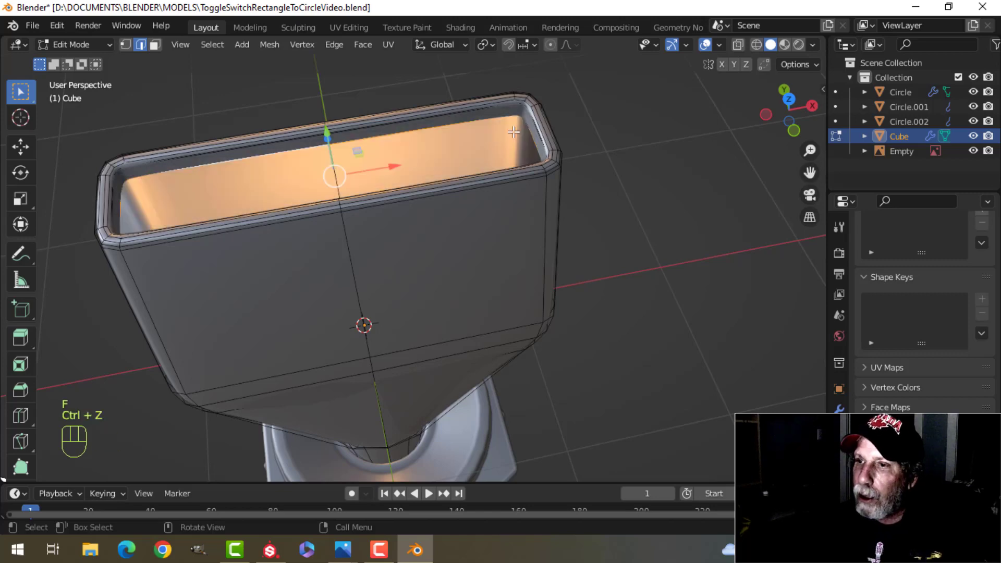
Cap the lever's open top with a Grid Fill (span 4, offset 0) and return to Object Mode
click(367, 46)
click(398, 221)
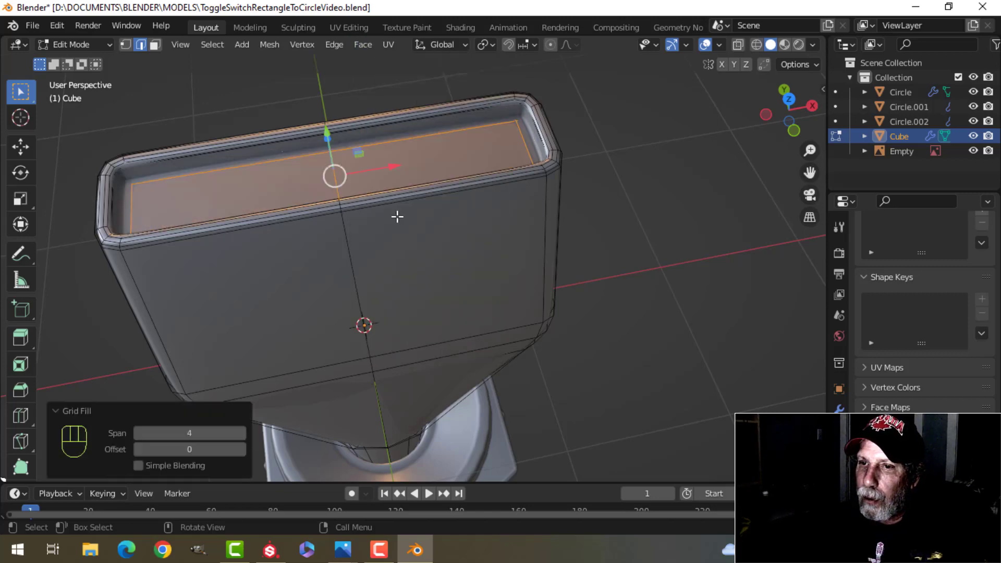
key(alt+a)
key(Tab)
scroll(543, 170, down, 4)
key(alt+a)
middle_drag(543, 172, 417, 255)
scroll(457, 252, up, 2)
middle_drag(437, 224, 420, 210)
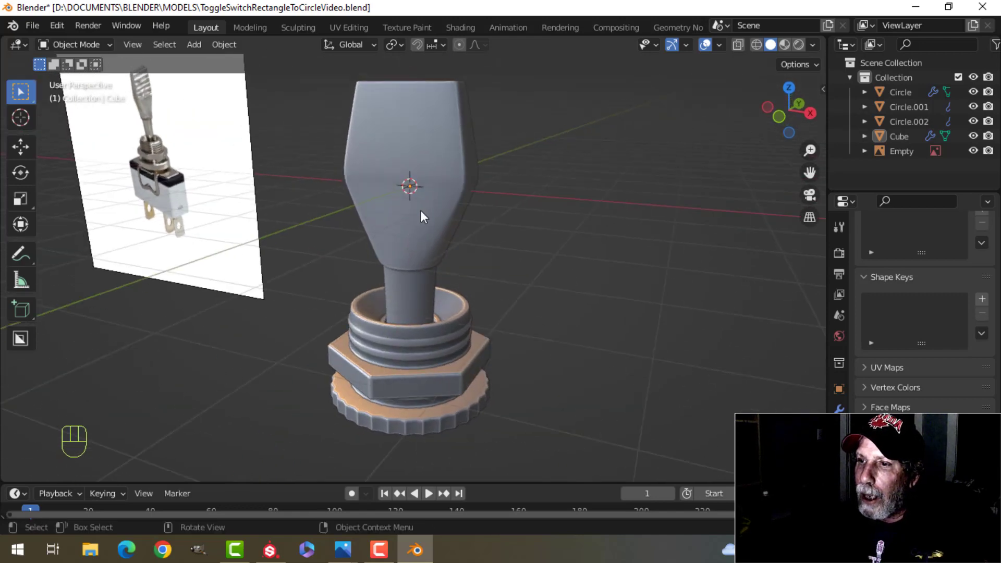
click(420, 211)
key(Tab)
key(alt+a)
scroll(435, 172, up, 4)
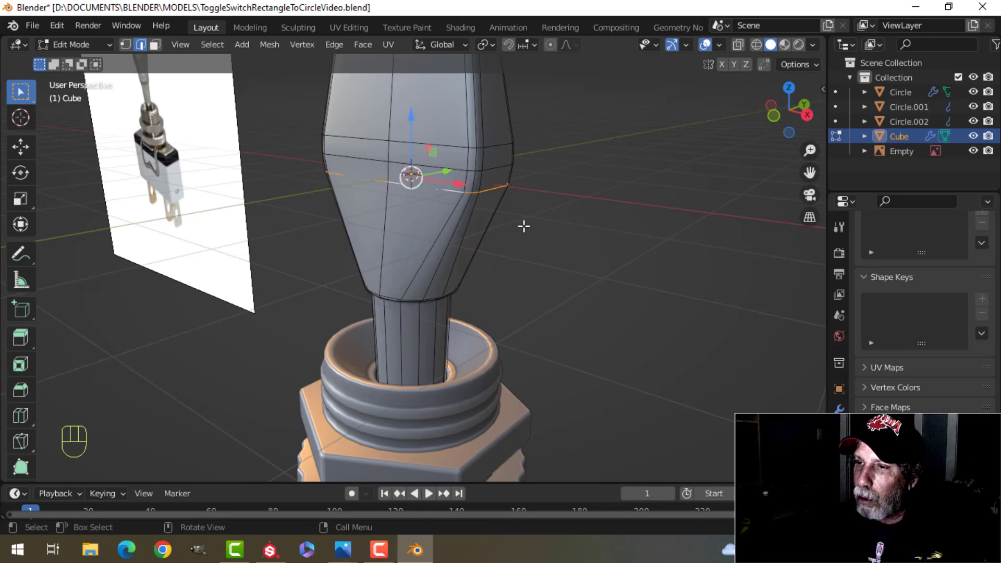
key(g)
key(g)
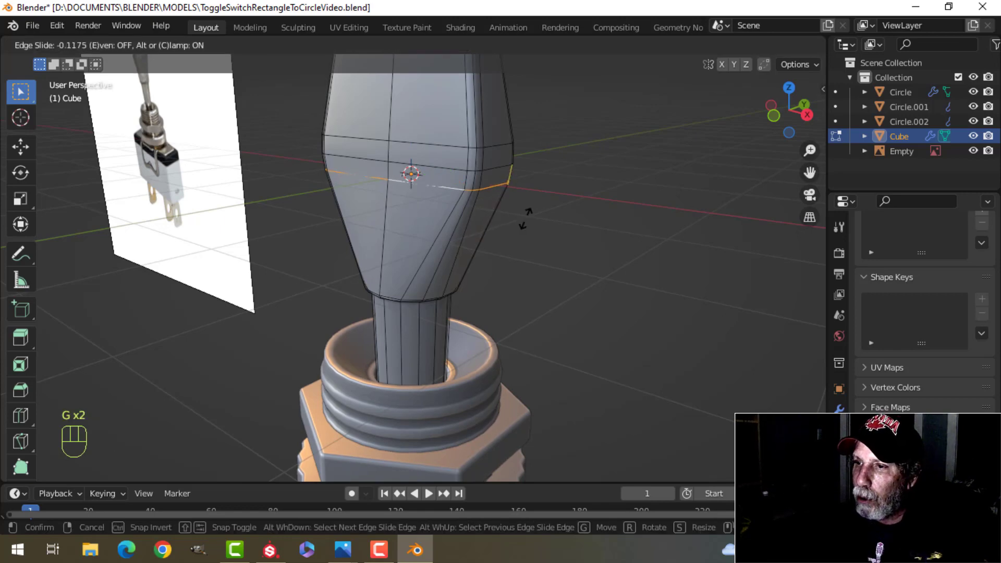
click(532, 189)
key(alt+a)
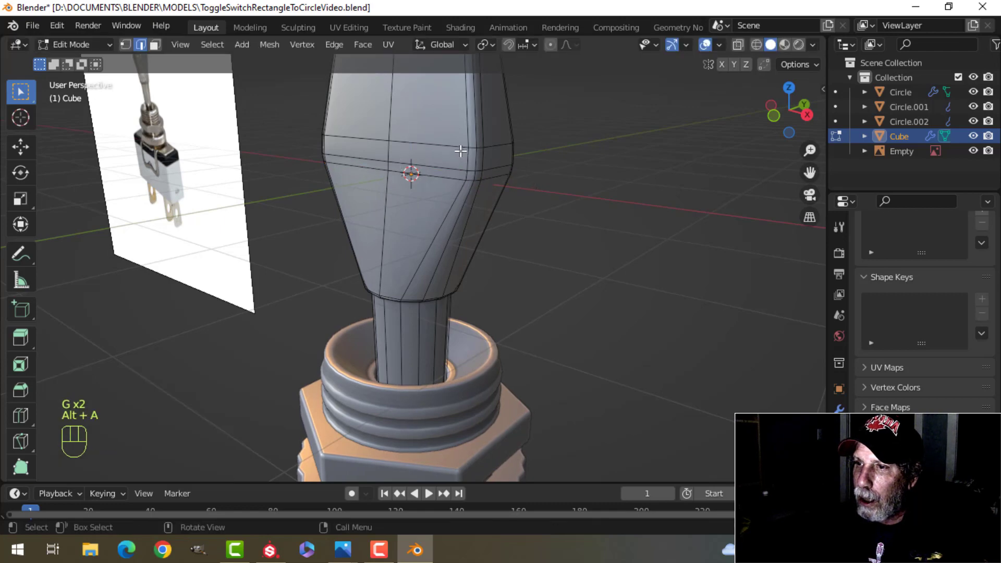
key(g)
key(g)
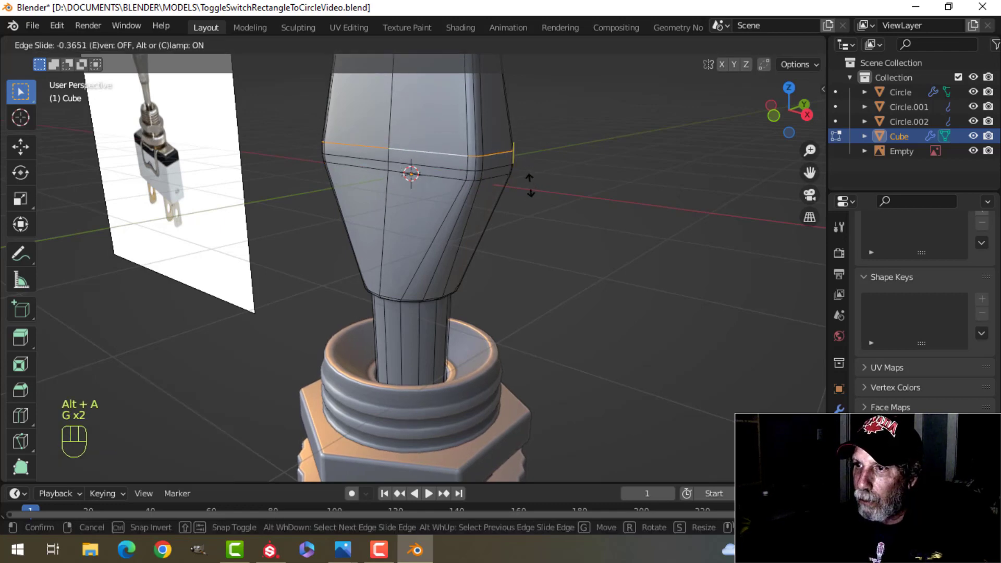
click(532, 199)
key(Tab)
scroll(480, 203, down, 3)
key(alt+a)
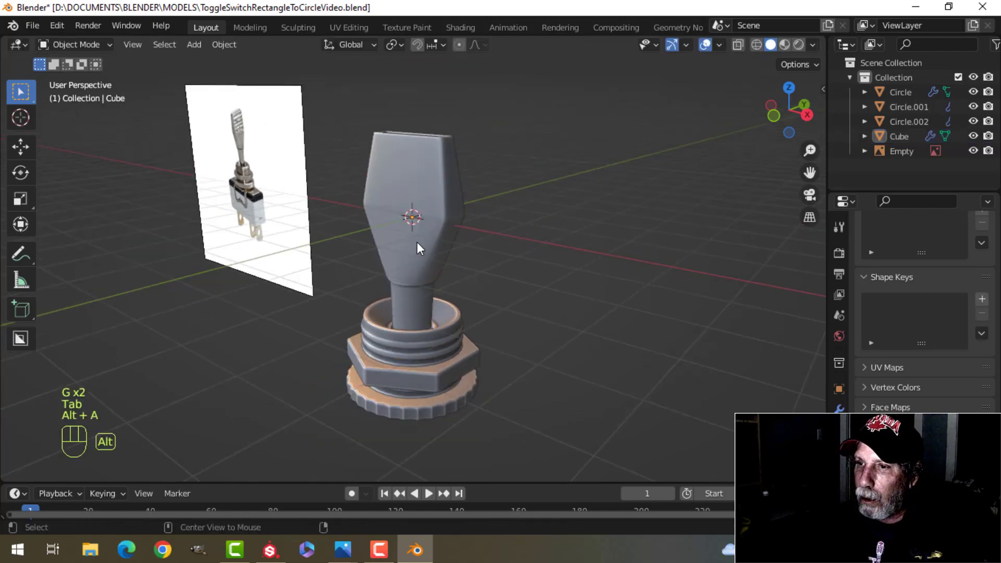
middle_drag(417, 242, 463, 240)
scroll(458, 239, up, 3)
key(ctrl+z)
key(ctrl+z)
key(ctrl+z)
key(ctrl+z)
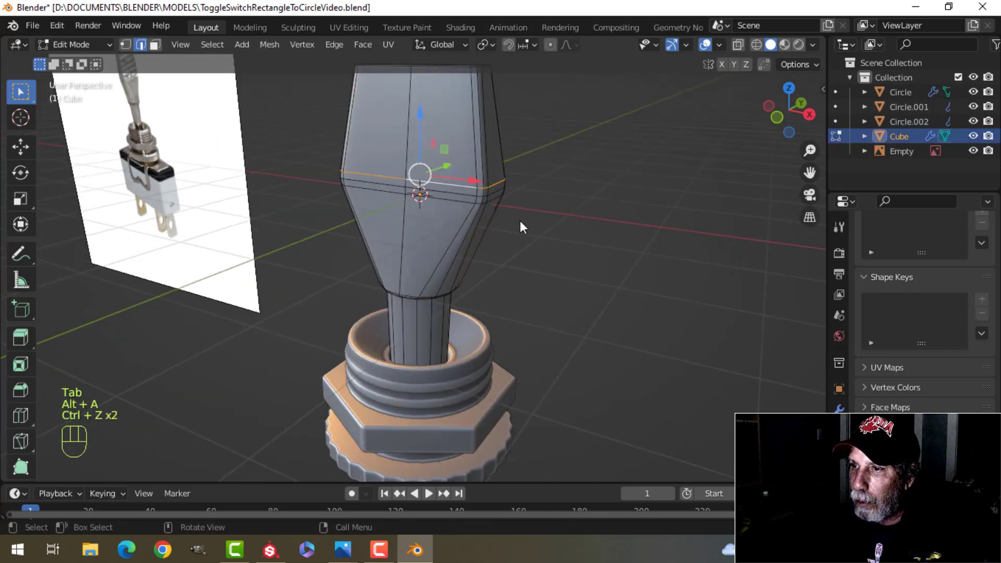
key(ctrl+z)
key(ctrl+z)
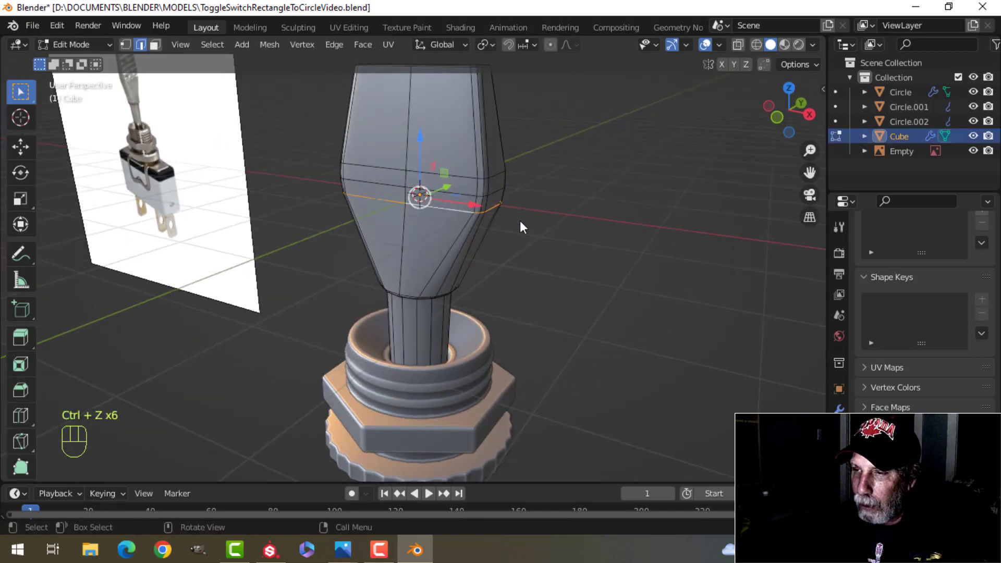
key(Tab)
scroll(518, 221, down, 3)
key(alt+a)
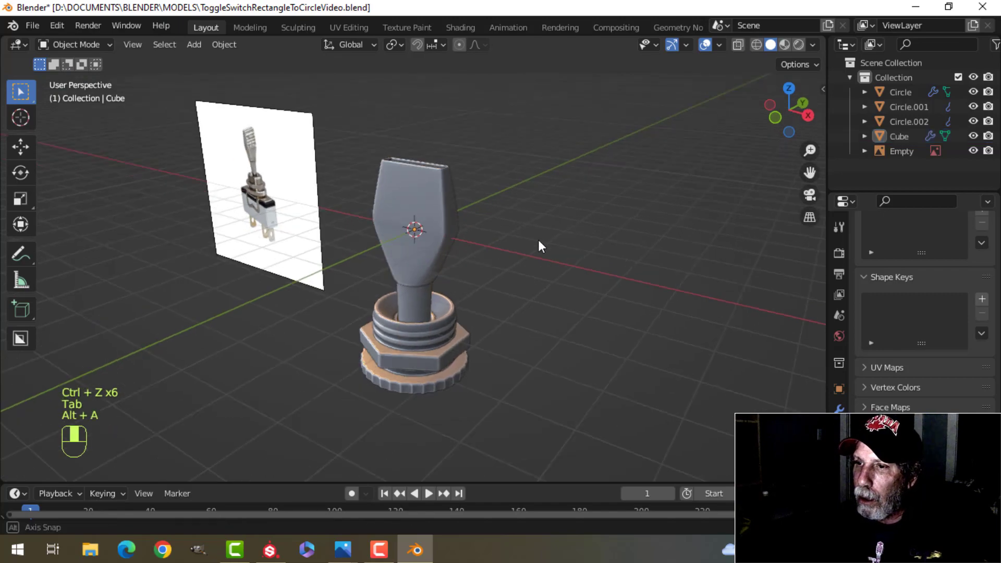